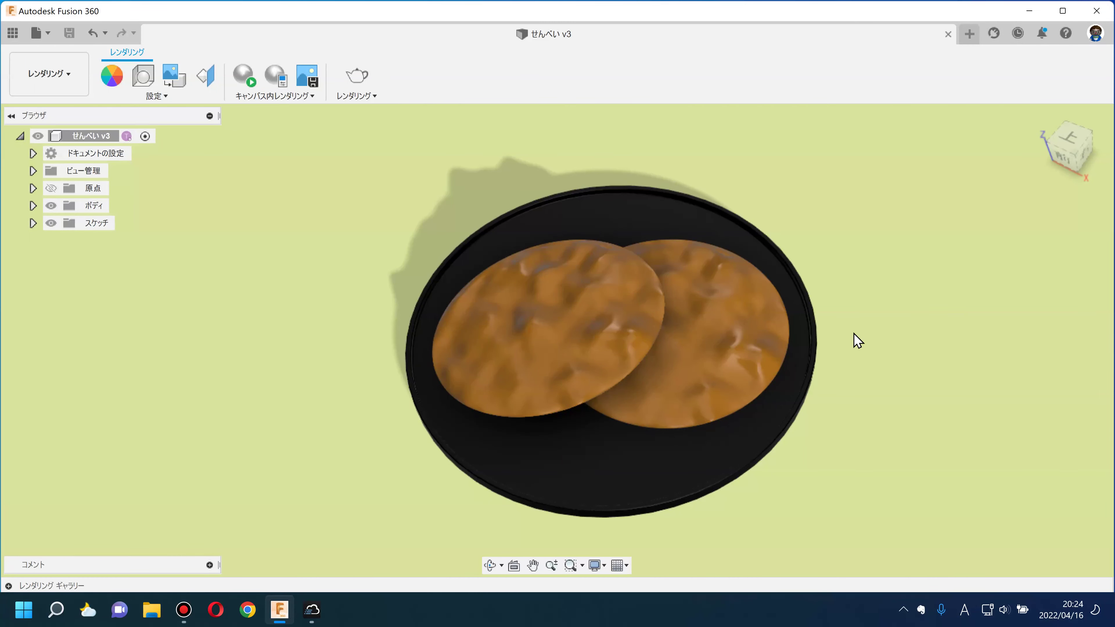
Orbit around the finished senbei on the tray, then start a new untitled design
{"action": "mouse_move", "coordinate": [853, 327]}
{"action": "middle_mouse_down", "text": "shift"}
{"action": "mouse_move", "coordinate": [846, 343]}
{"action": "mouse_move", "coordinate": [848, 279]}
{"action": "mouse_move", "coordinate": [758, 317]}
{"action": "mouse_move", "coordinate": [716, 316]}
{"action": "mouse_move", "coordinate": [873, 292]}
{"action": "mouse_move", "coordinate": [876, 379]}
{"action": "mouse_move", "coordinate": [868, 296]}
{"action": "mouse_move", "coordinate": [861, 302]}
{"action": "middle_mouse_up", "text": "shift"}
{"action": "middle_click_drag", "start_coordinate": [877, 137], "coordinate": [878, 159], "text": "shift"}
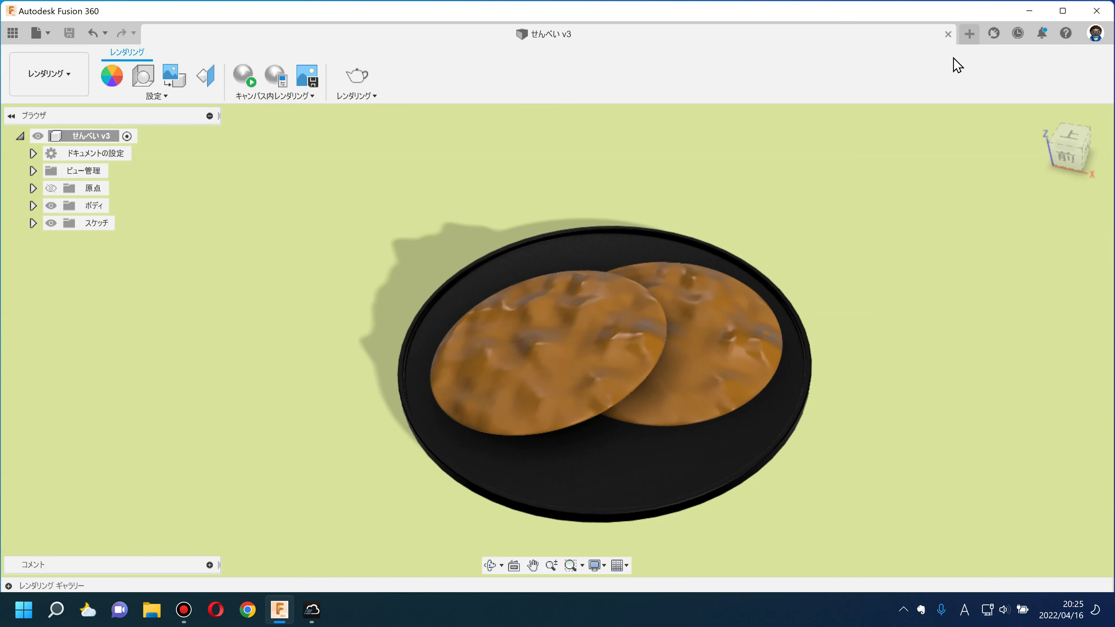
{"action": "left_click", "coordinate": [970, 39]}
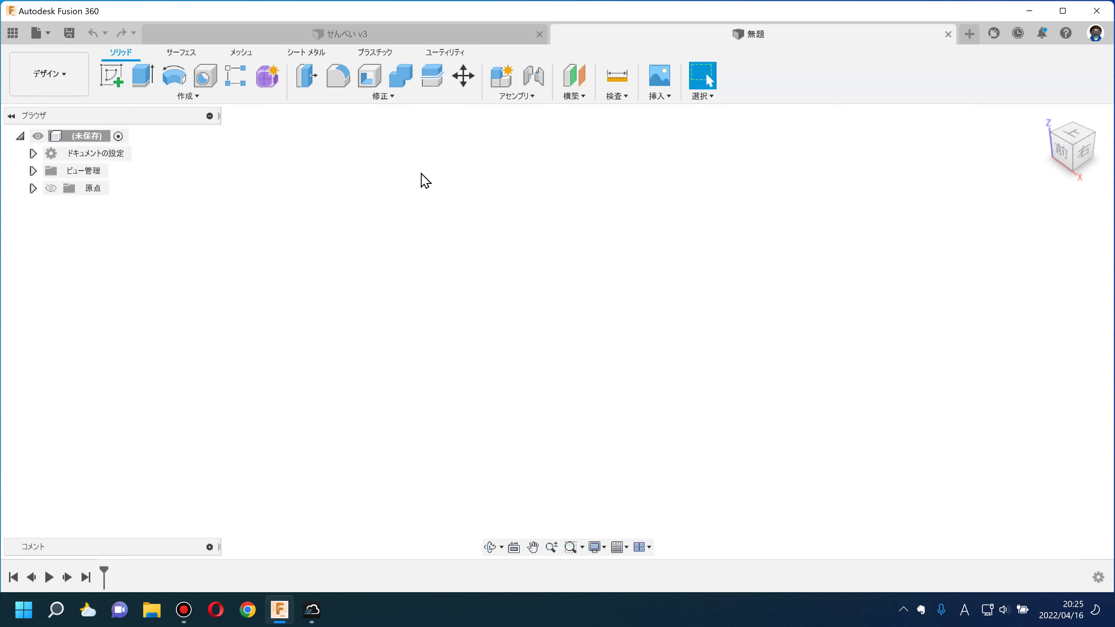
Enter Form mode and start a Quad Ball on the chosen construction plane
{"action": "left_click", "coordinate": [270, 83]}
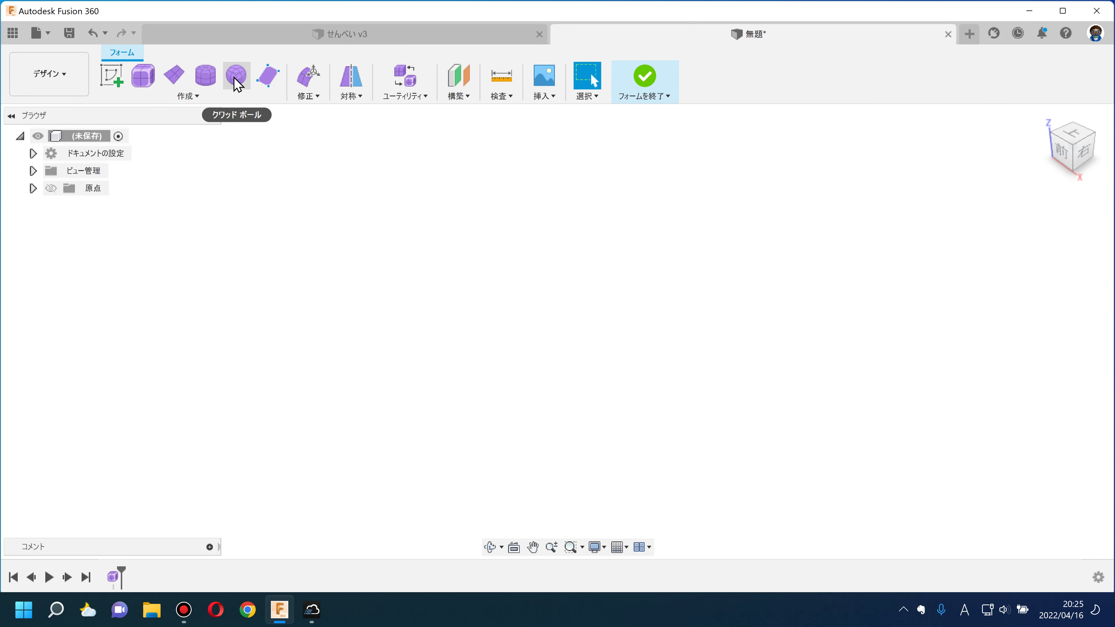
{"action": "mouse_move", "coordinate": [235, 76]}
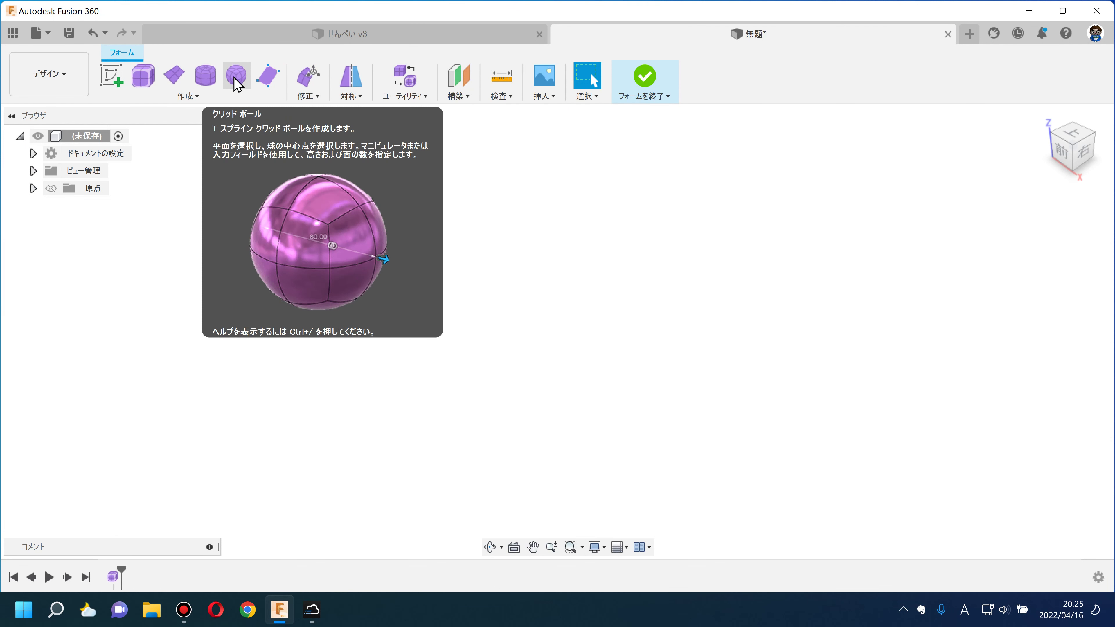
{"action": "left_click", "coordinate": [236, 81]}
{"action": "left_click", "coordinate": [601, 323]}
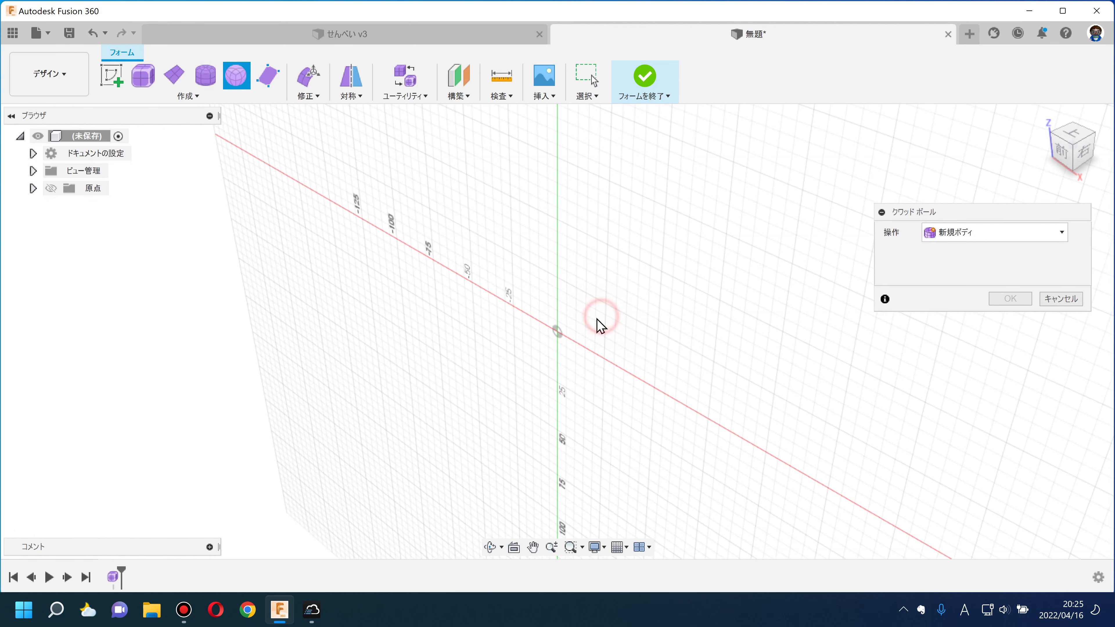
Create a quadball at the origin with 80 mm diameter and 10 span faces
{"action": "left_click", "coordinate": [557, 330]}
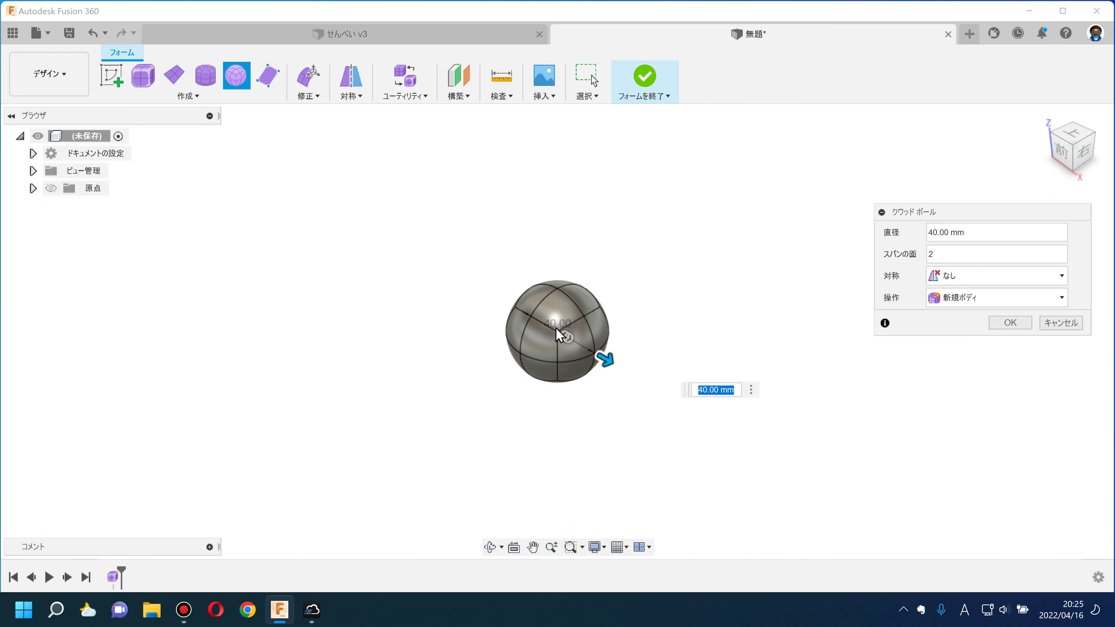
{"action": "type", "text": "80"}
{"action": "key", "text": "Return"}
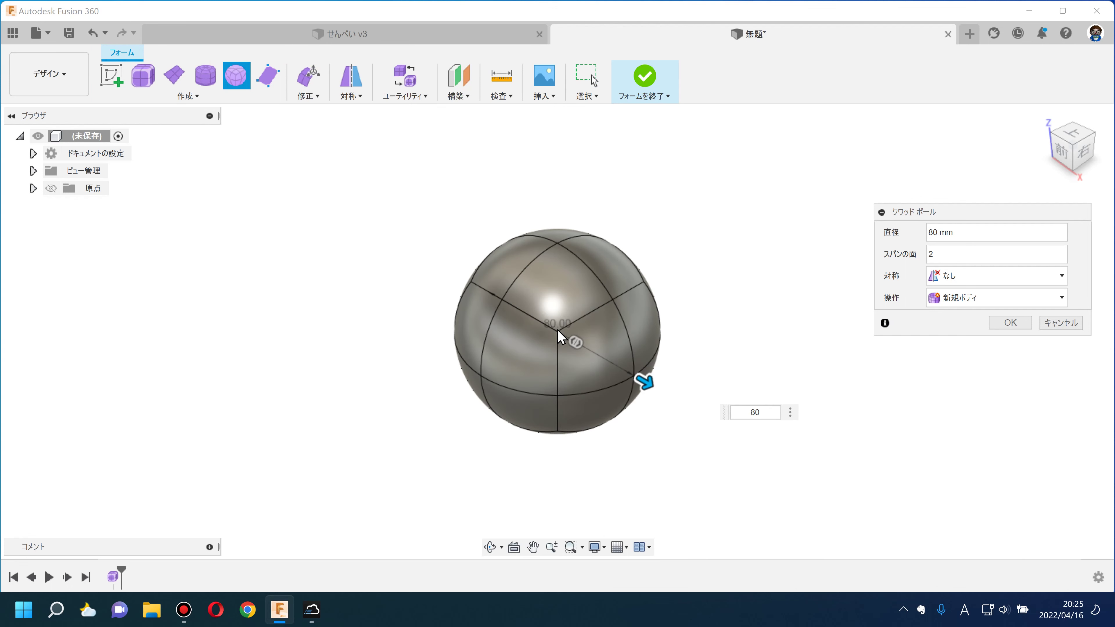
{"action": "scroll", "coordinate": [570, 343], "scroll_direction": "up", "scroll_amount": 3}
{"action": "left_click_drag", "start_coordinate": [589, 348], "coordinate": [614, 366]}
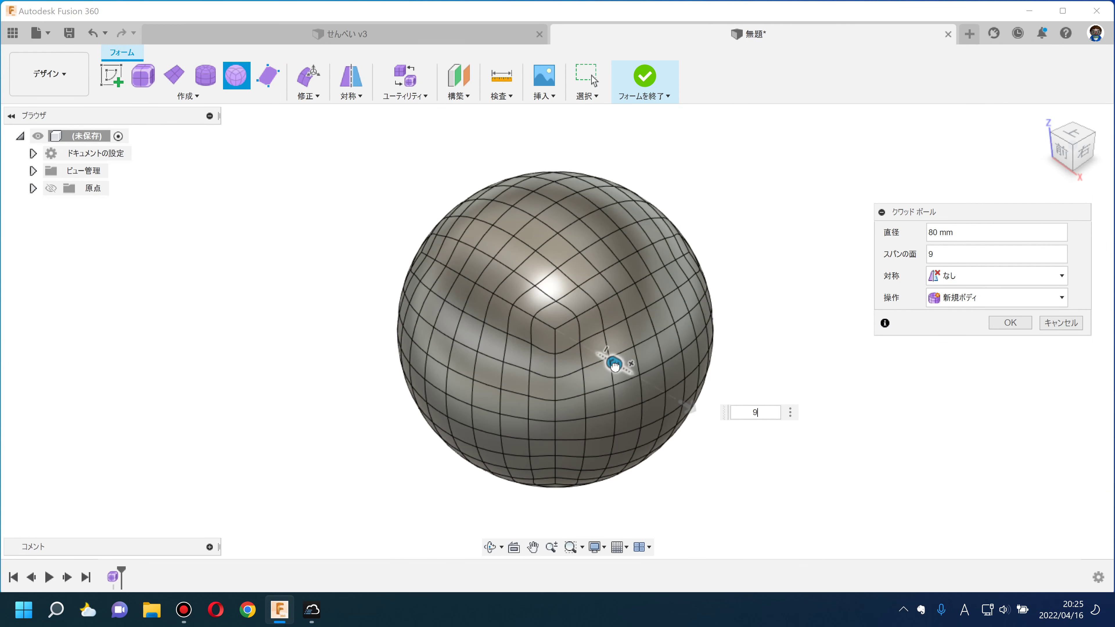
{"action": "middle_click_drag", "start_coordinate": [510, 358], "coordinate": [507, 414], "text": "shift"}
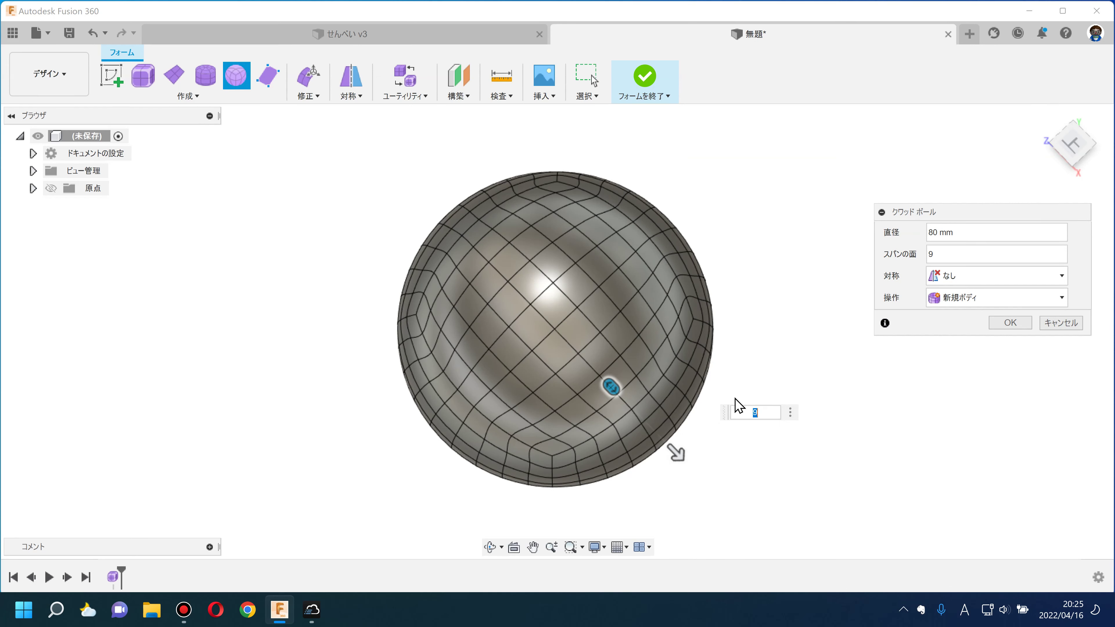
{"action": "type", "text": "10"}
{"action": "key", "text": "Return"}
{"action": "key", "text": "Return"}
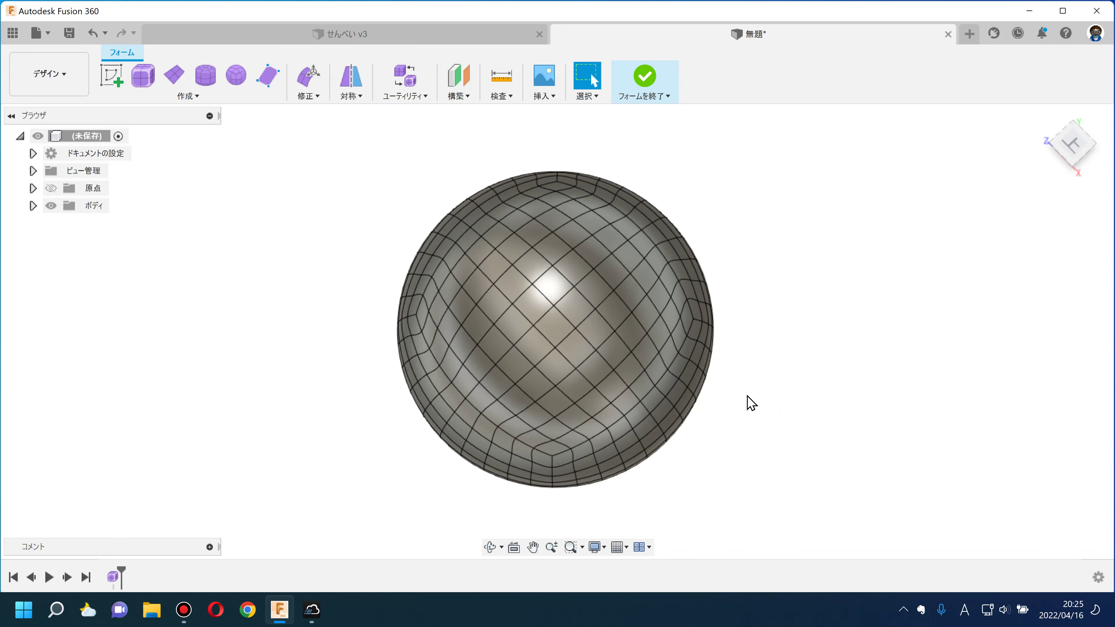
{"action": "middle_click_drag", "start_coordinate": [777, 338], "coordinate": [833, 276], "text": "shift"}
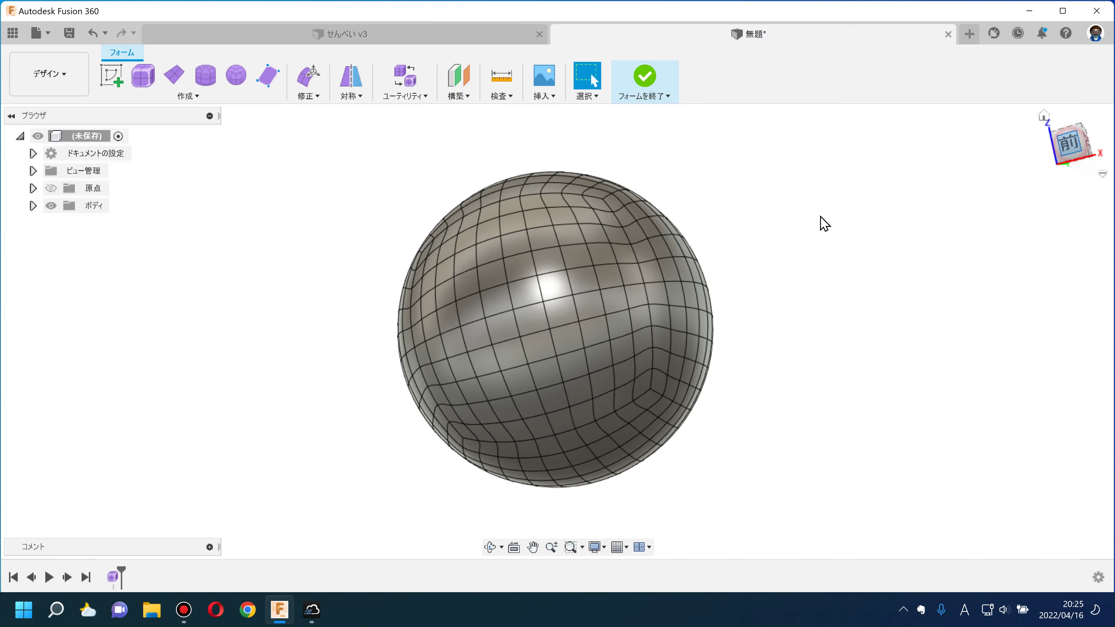
In Edit Form, select all faces and scale them vertically to squash the sphere into a disc
{"action": "middle_click_drag", "start_coordinate": [824, 224], "coordinate": [742, 252], "text": "shift"}
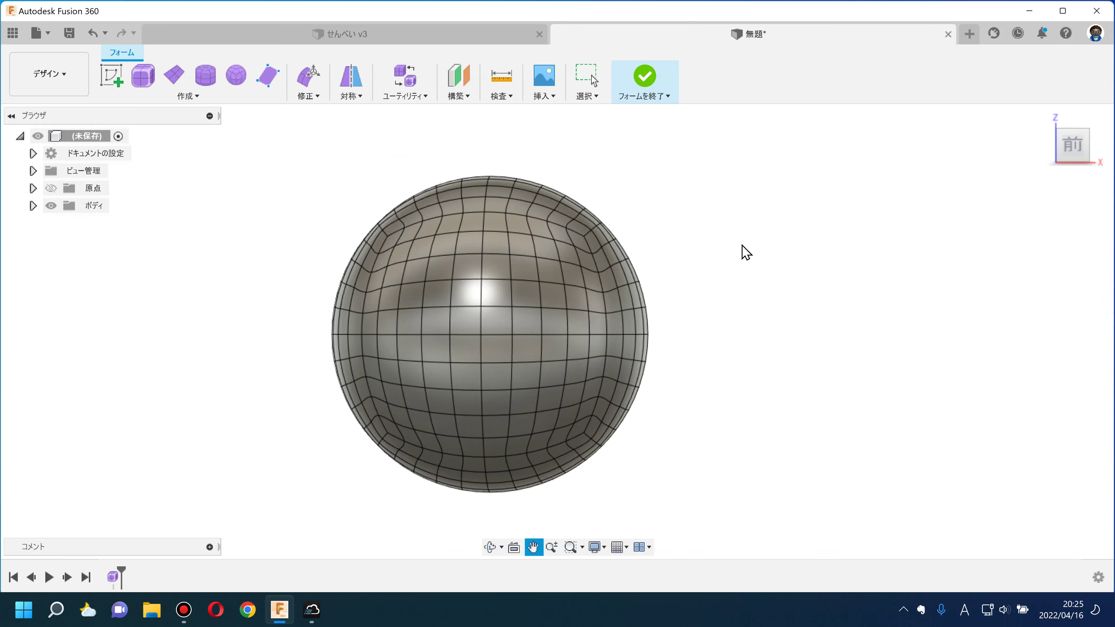
{"action": "left_click", "coordinate": [310, 84]}
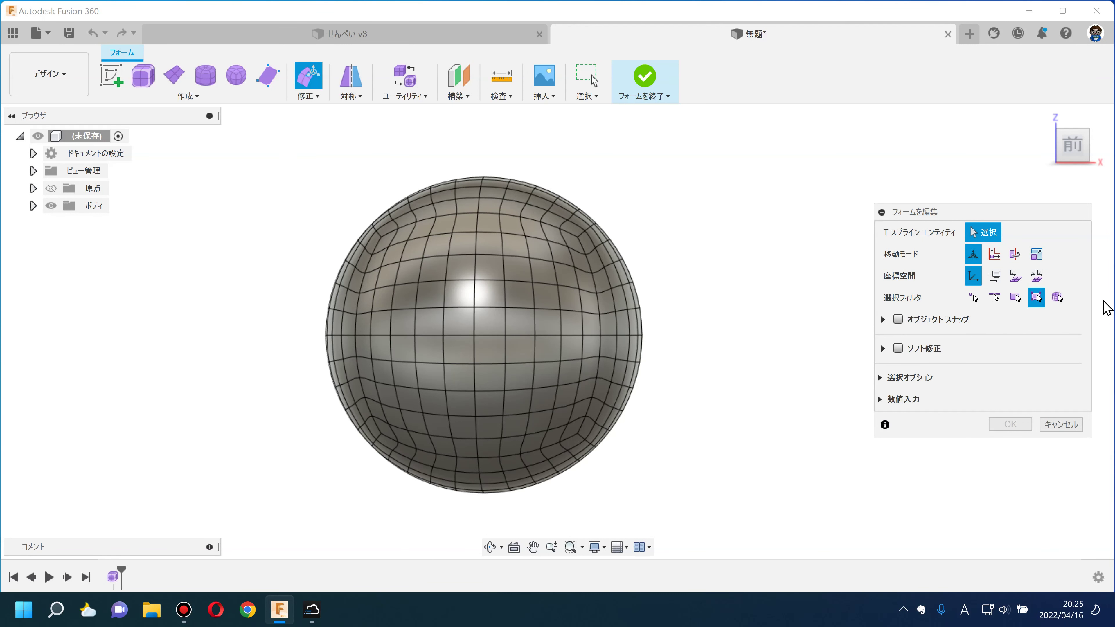
{"action": "left_click", "coordinate": [491, 320]}
{"action": "key", "text": "ctrl+a"}
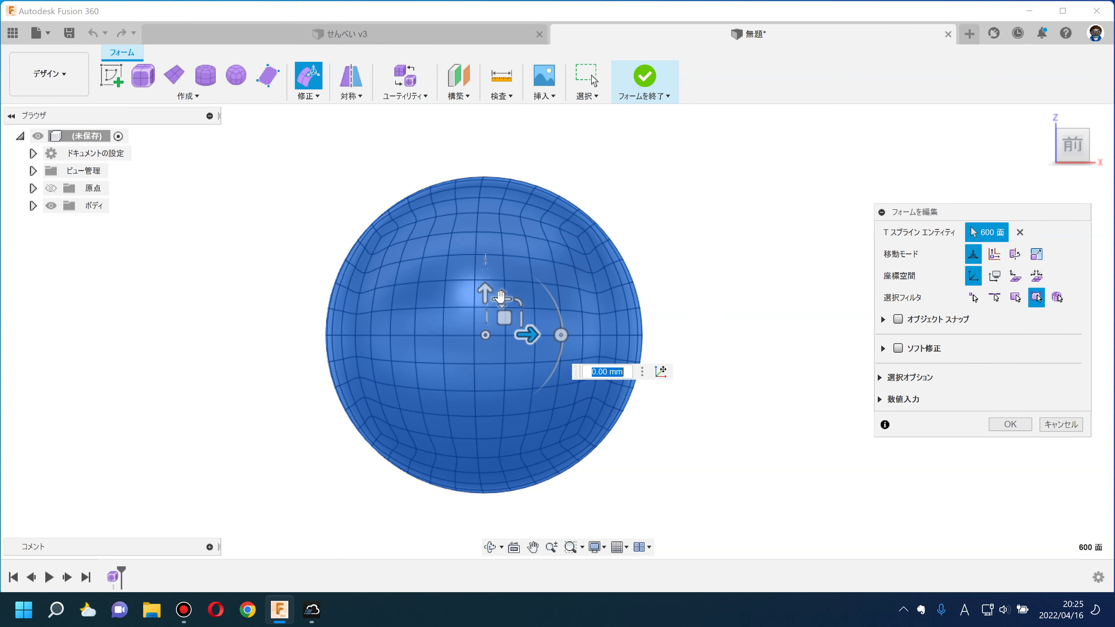
{"action": "left_click_drag", "start_coordinate": [500, 297], "coordinate": [501, 366]}
{"action": "left_click", "coordinate": [456, 399]}
{"action": "mouse_move", "coordinate": [460, 428]}
{"action": "middle_mouse_down", "text": "shift"}
{"action": "mouse_move", "coordinate": [452, 476]}
{"action": "mouse_move", "coordinate": [510, 348]}
{"action": "middle_mouse_up", "text": "shift"}
{"action": "scroll", "coordinate": [510, 348], "scroll_direction": "up", "scroll_amount": 3}
{"action": "scroll", "coordinate": [522, 321], "scroll_direction": "up", "scroll_amount": 1}
{"action": "scroll", "coordinate": [522, 321], "scroll_direction": "up", "scroll_amount": 2}
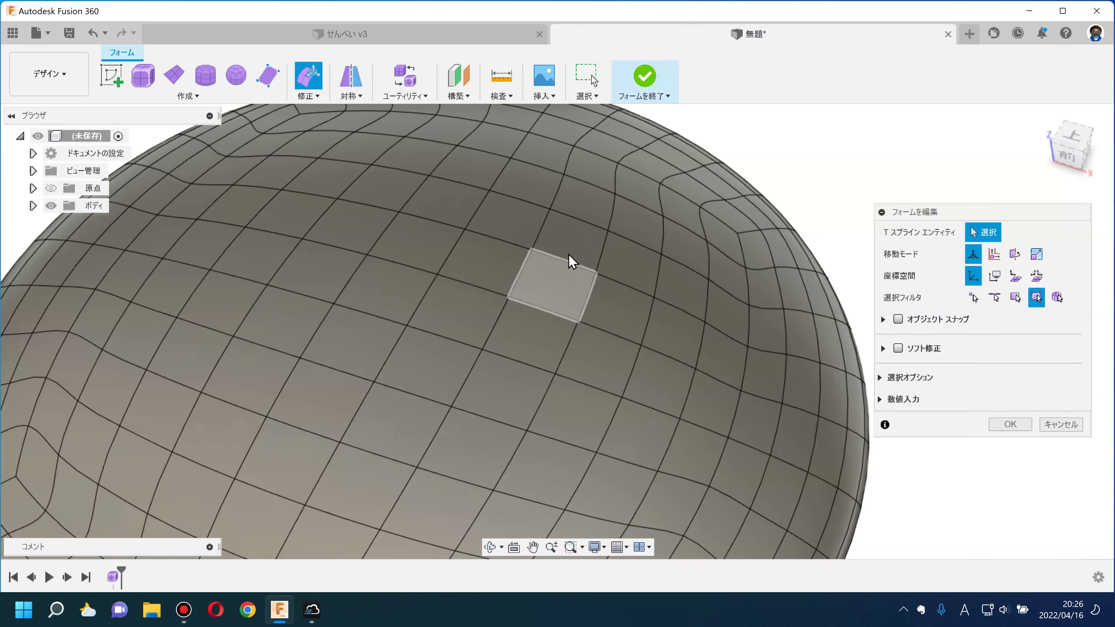
Pull two vertices on the disc's top upward into bumps
{"action": "left_click", "coordinate": [596, 276]}
{"action": "middle_click_drag", "start_coordinate": [503, 346], "coordinate": [505, 301], "text": "shift"}
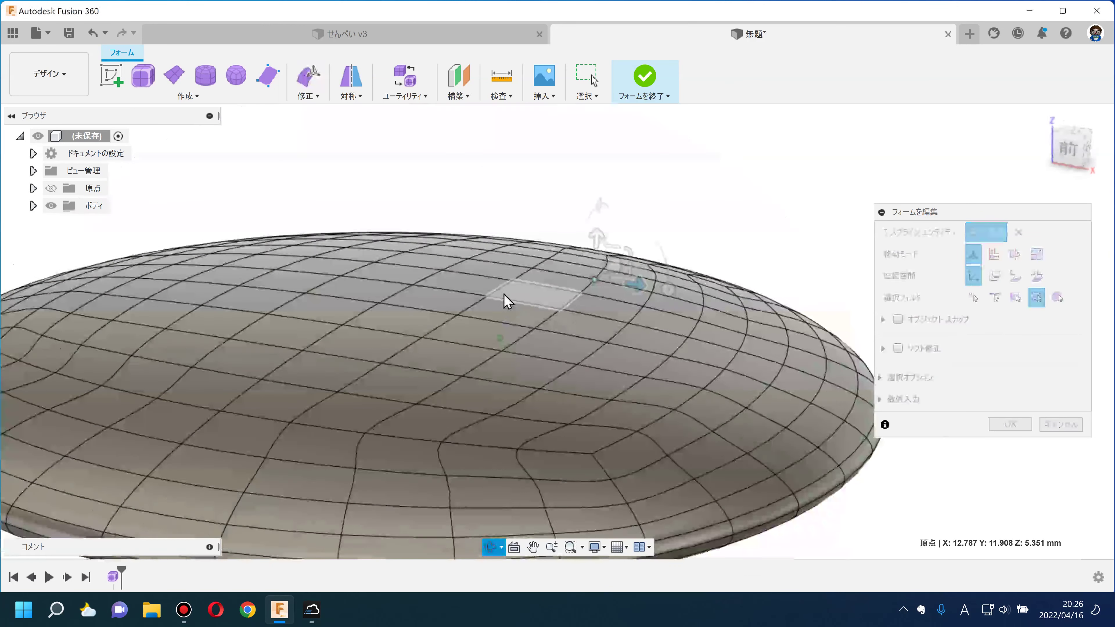
{"action": "left_click_drag", "start_coordinate": [597, 214], "coordinate": [599, 136]}
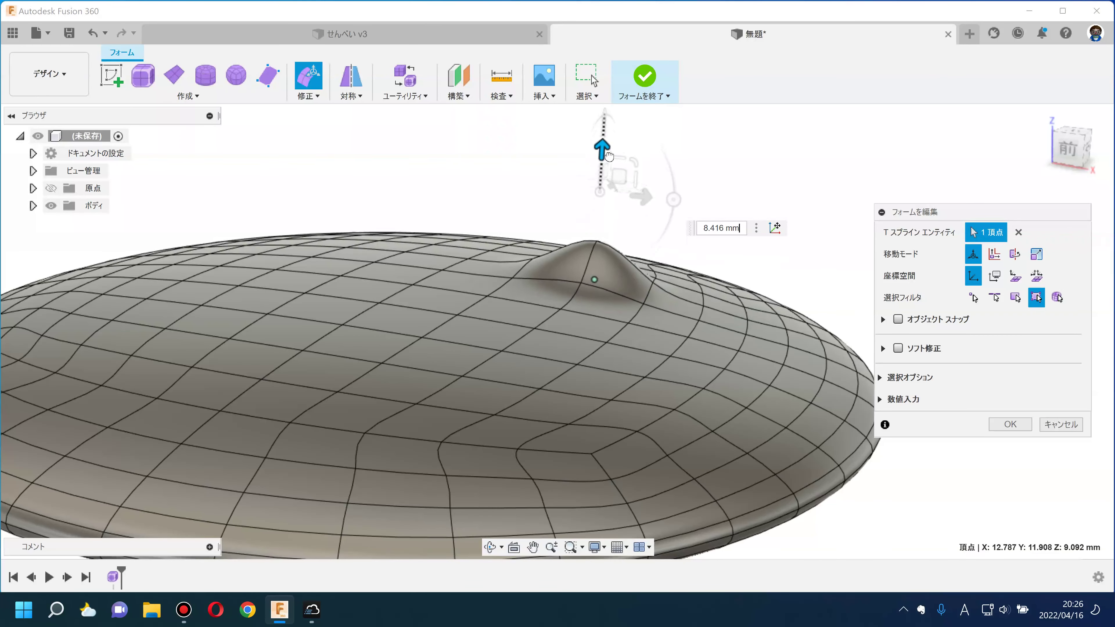
{"action": "left_click", "coordinate": [457, 315]}
{"action": "left_click_drag", "start_coordinate": [456, 263], "coordinate": [463, 238]}
{"action": "left_click", "coordinate": [667, 189]}
{"action": "scroll", "coordinate": [672, 234], "scroll_direction": "down", "scroll_amount": 2}
{"action": "middle_click_drag", "start_coordinate": [672, 234], "coordinate": [485, 274], "text": "shift"}
Raise a top face into a bump and lift two edges into ridges
{"action": "left_click", "coordinate": [488, 225]}
{"action": "left_click_drag", "start_coordinate": [471, 175], "coordinate": [464, 149]}
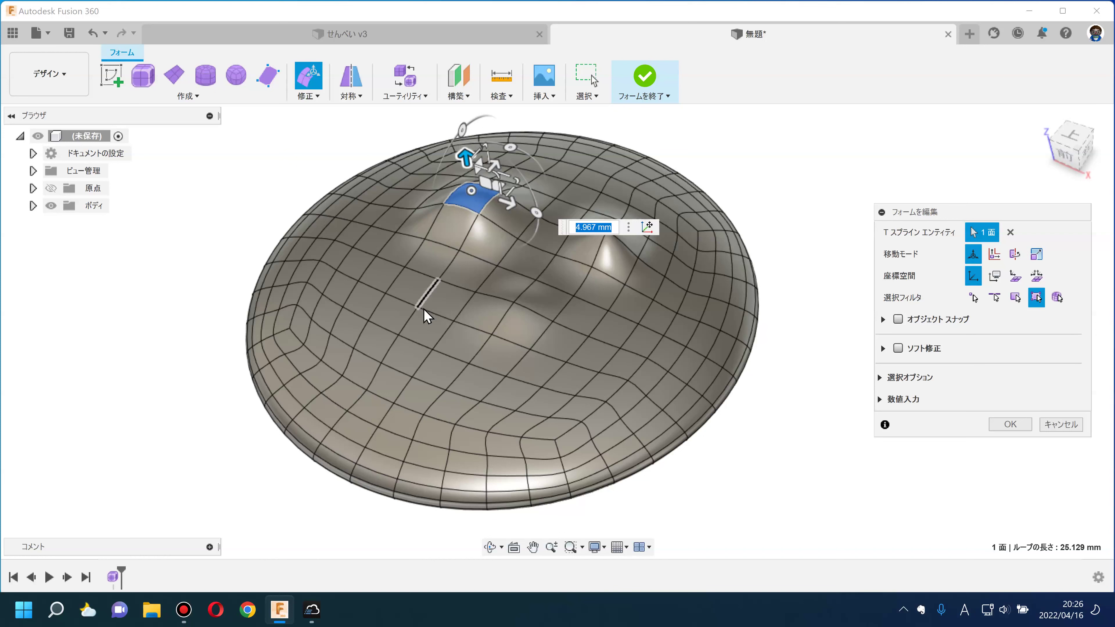
{"action": "left_click", "coordinate": [381, 338]}
{"action": "left_click_drag", "start_coordinate": [369, 289], "coordinate": [369, 275]}
{"action": "left_click", "coordinate": [676, 364]}
{"action": "middle_click_drag", "start_coordinate": [675, 364], "coordinate": [676, 333], "text": "shift"}
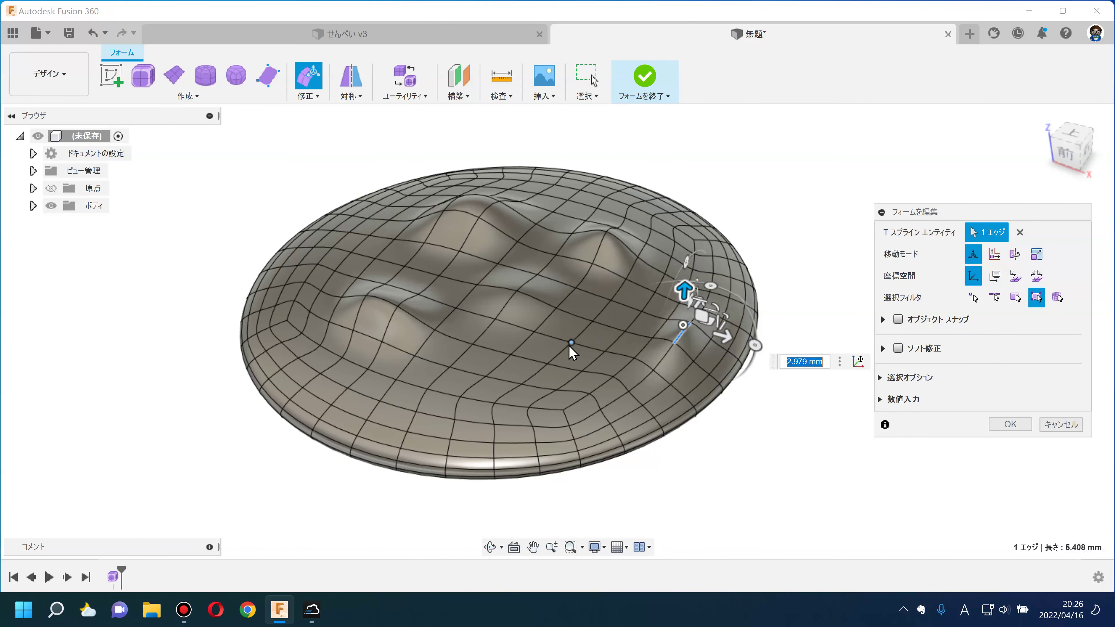
{"action": "left_click", "coordinate": [561, 357]}
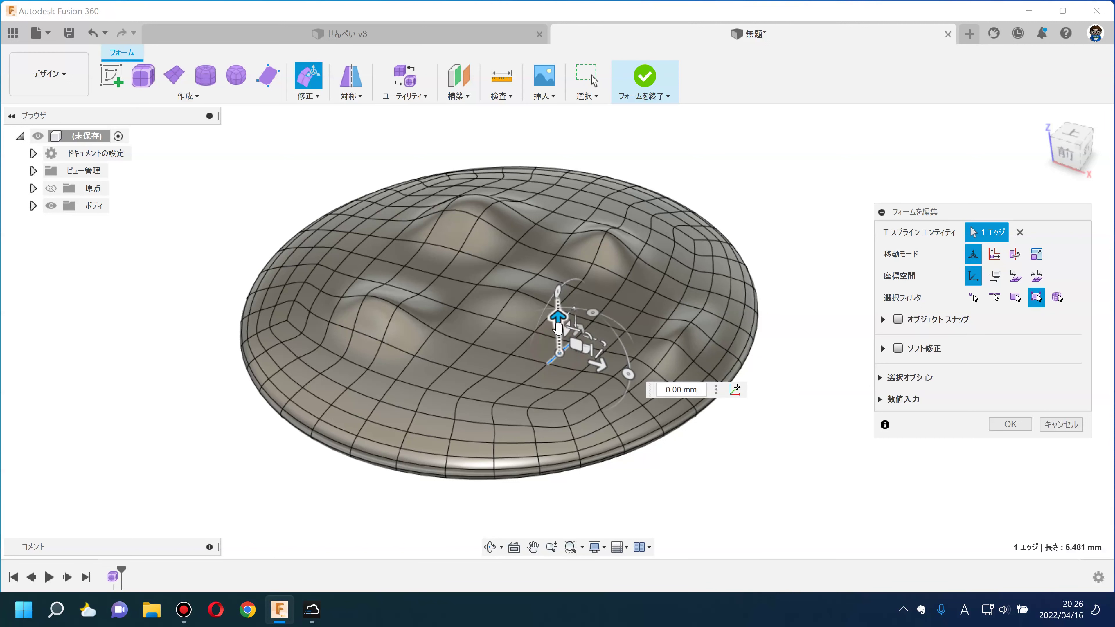
Raise two vertices near the disc's centre slightly upward
{"action": "left_click", "coordinate": [510, 352]}
{"action": "left_click_drag", "start_coordinate": [507, 314], "coordinate": [468, 318]}
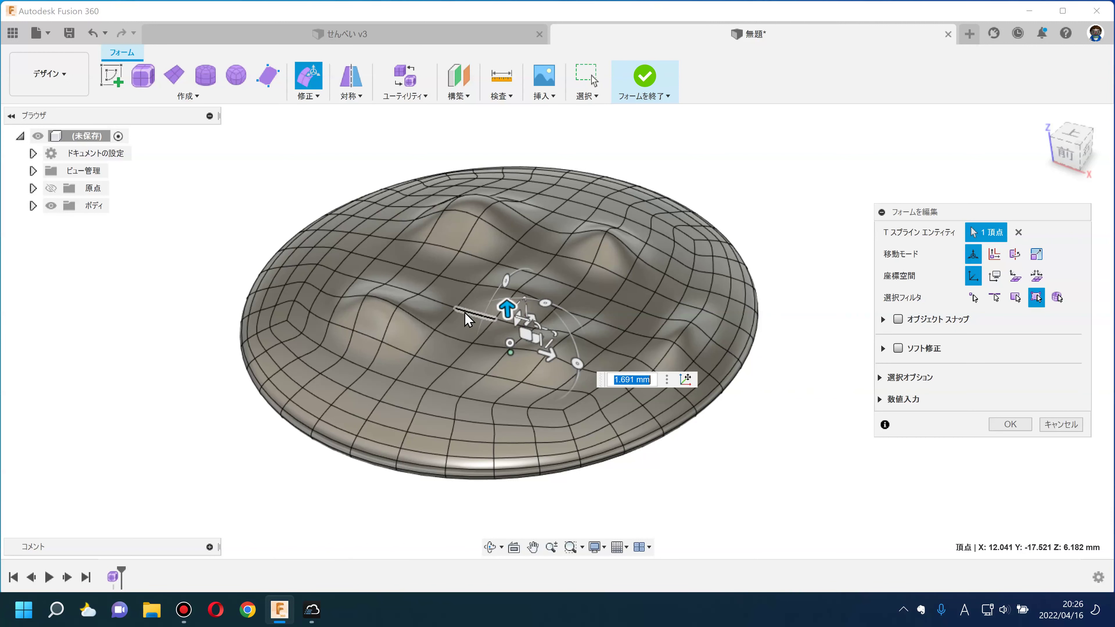
{"action": "left_click", "coordinate": [456, 309]}
{"action": "left_click_drag", "start_coordinate": [452, 272], "coordinate": [452, 251]}
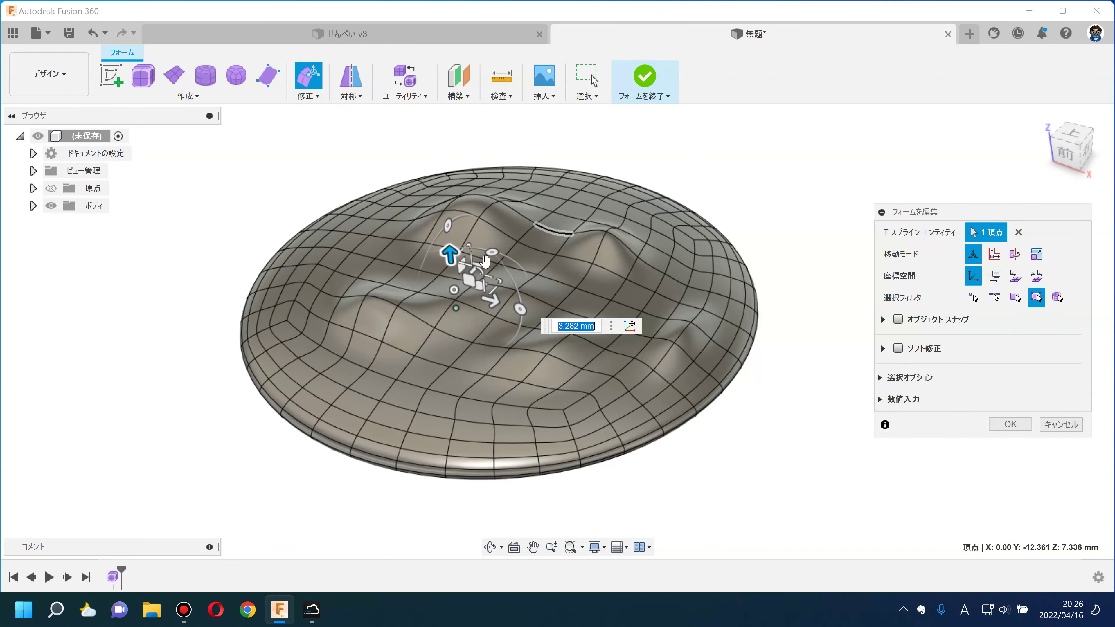
{"action": "middle_click_drag", "start_coordinate": [506, 266], "coordinate": [441, 343]}
{"action": "left_click", "coordinate": [571, 237]}
{"action": "middle_click_drag", "start_coordinate": [596, 241], "coordinate": [599, 204], "text": "shift"}
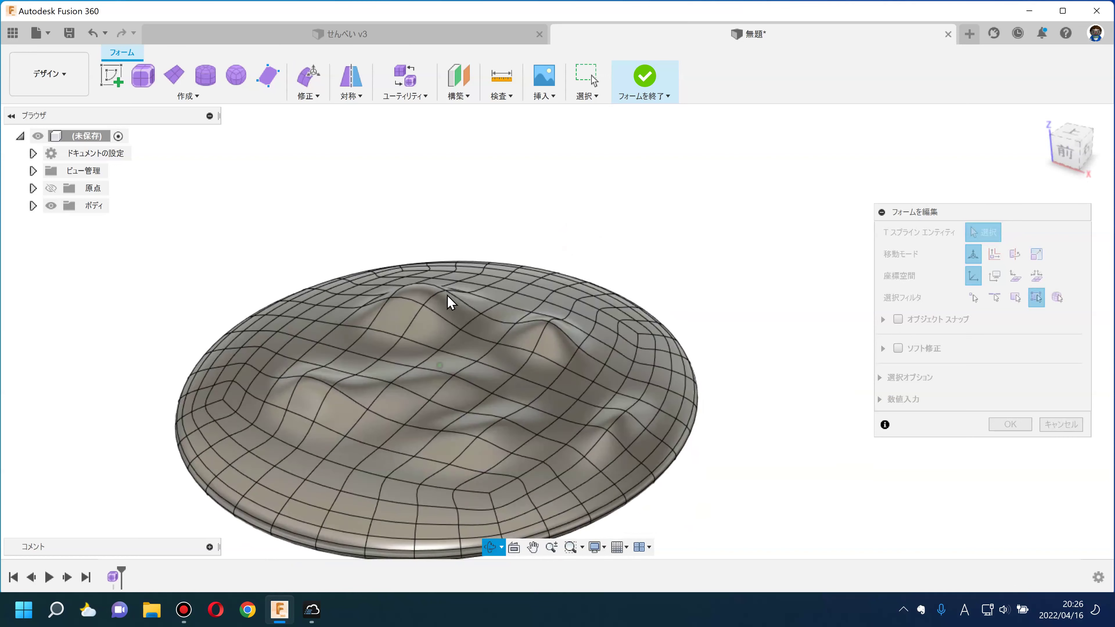
Pull two vertices on the left side up into bumps
{"action": "left_click", "coordinate": [315, 343]}
{"action": "left_click_drag", "start_coordinate": [312, 319], "coordinate": [307, 260]}
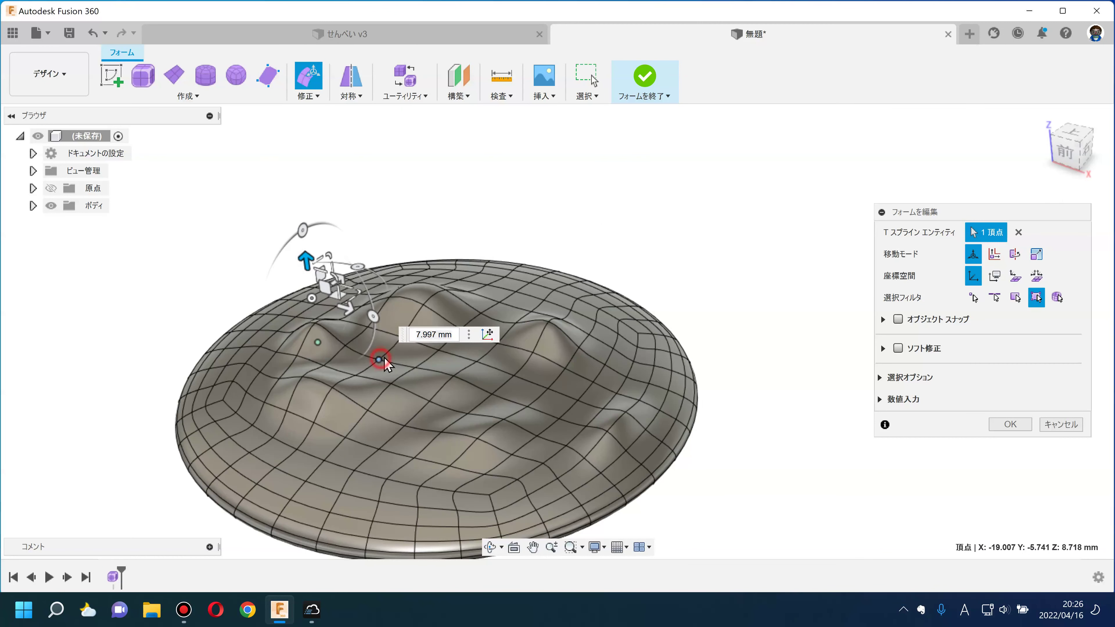
{"action": "left_click", "coordinate": [379, 359]}
{"action": "left_click_drag", "start_coordinate": [374, 325], "coordinate": [374, 303]}
Lift a lower face near the left rim slightly
{"action": "left_click", "coordinate": [529, 296]}
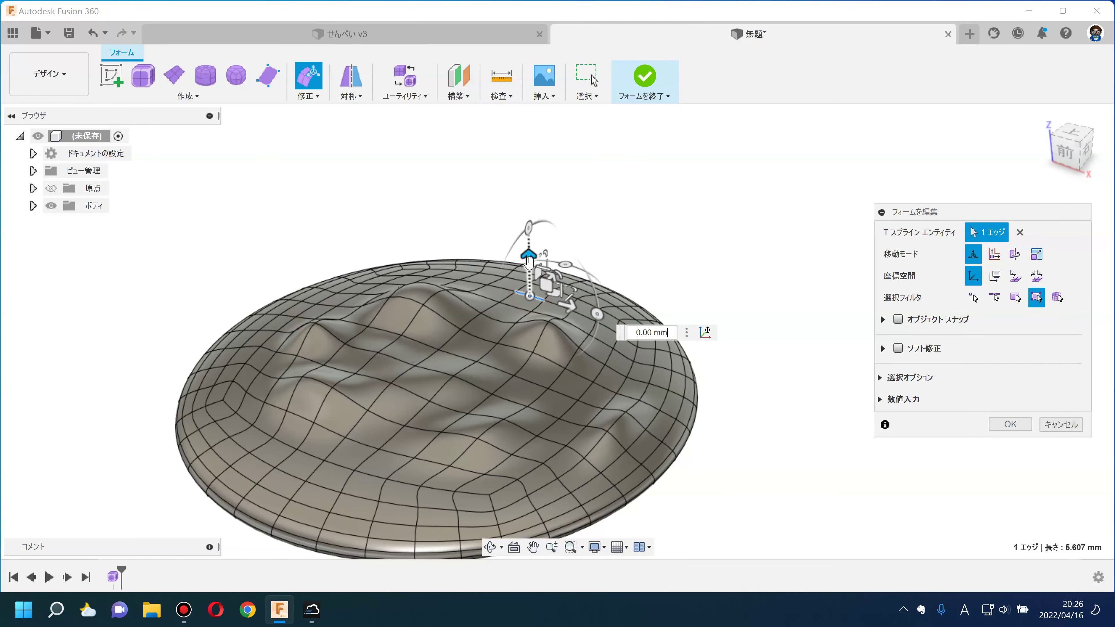
{"action": "mouse_move", "coordinate": [669, 241]}
{"action": "middle_mouse_down", "text": "shift"}
{"action": "mouse_move", "coordinate": [449, 200]}
{"action": "mouse_move", "coordinate": [442, 241]}
{"action": "middle_mouse_up", "text": "shift"}
{"action": "left_click", "coordinate": [318, 299]}
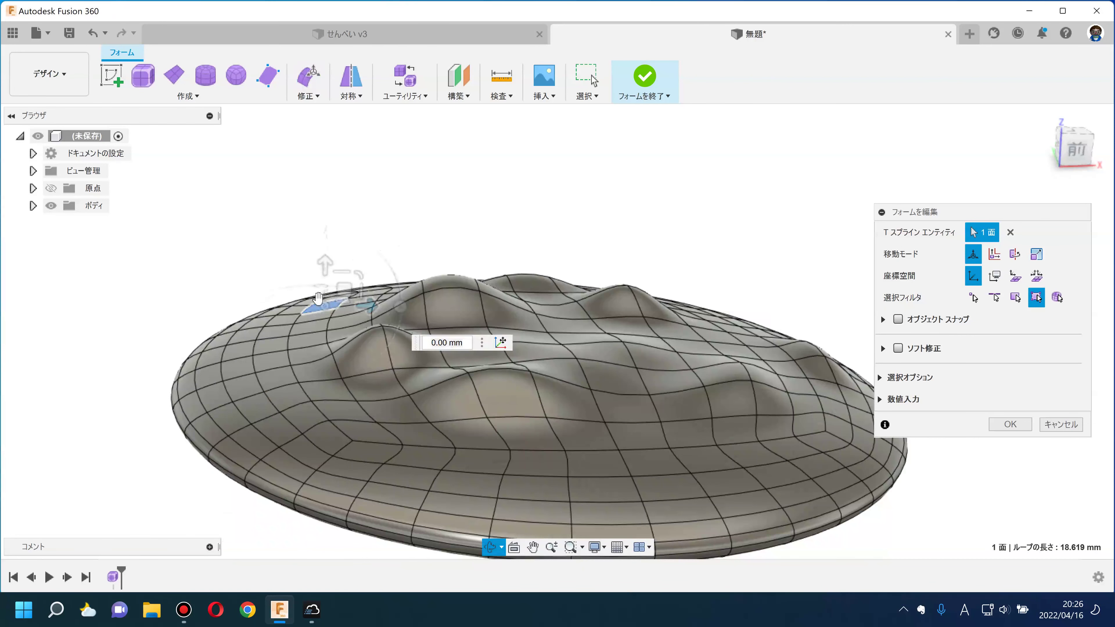
{"action": "left_click", "coordinate": [263, 370]}
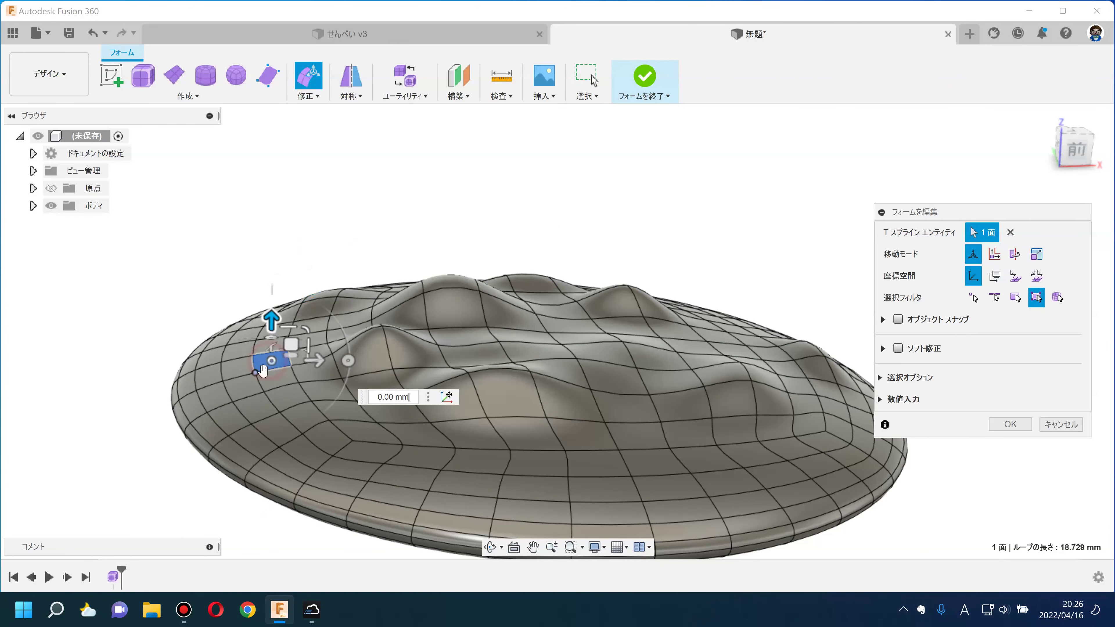
{"action": "left_click_drag", "start_coordinate": [315, 414], "coordinate": [367, 441]}
{"action": "left_click", "coordinate": [534, 477]}
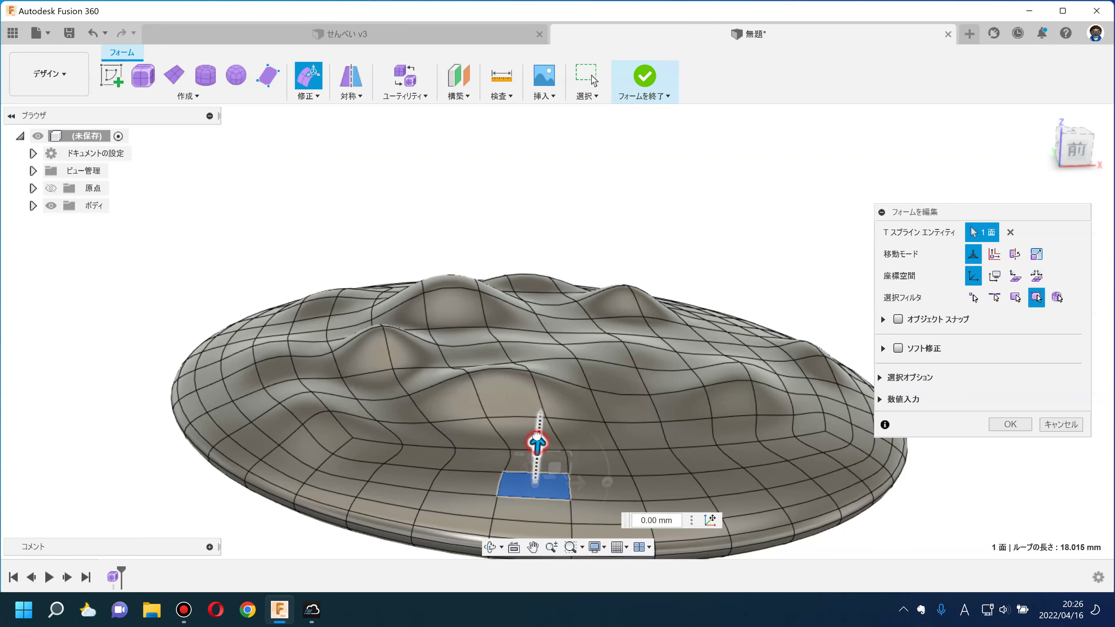
{"action": "middle_click_drag", "start_coordinate": [524, 452], "coordinate": [543, 469], "text": "shift"}
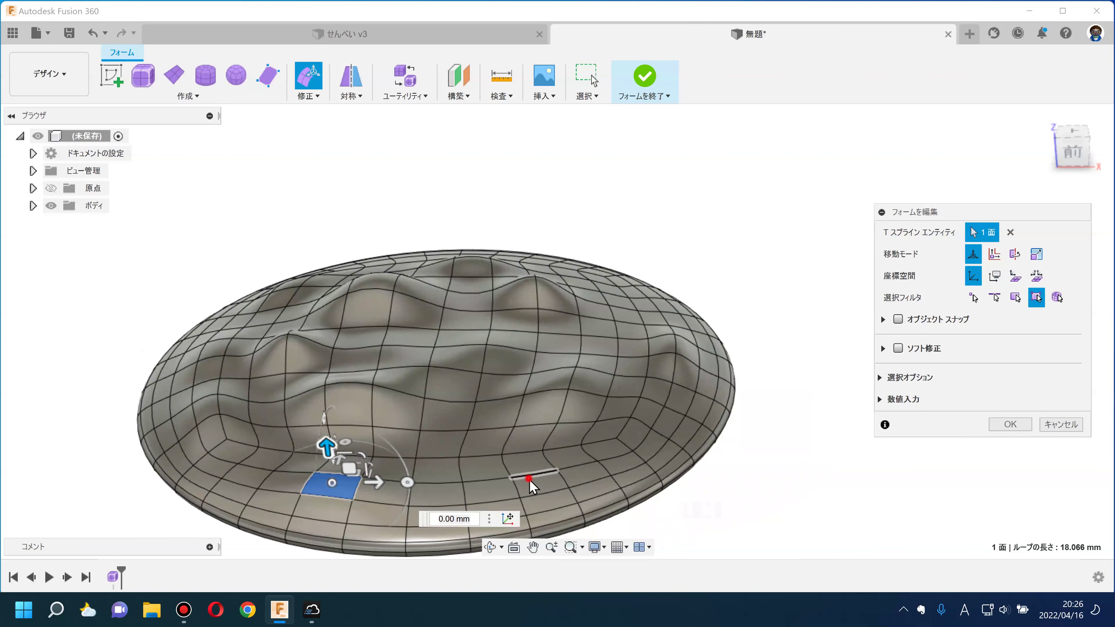
Raise an edge near the front of the surface into a bump
{"action": "left_click", "coordinate": [531, 478]}
{"action": "left_click_drag", "start_coordinate": [532, 434], "coordinate": [531, 424]}
{"action": "left_click", "coordinate": [445, 501]}
{"action": "left_click", "coordinate": [687, 416]}
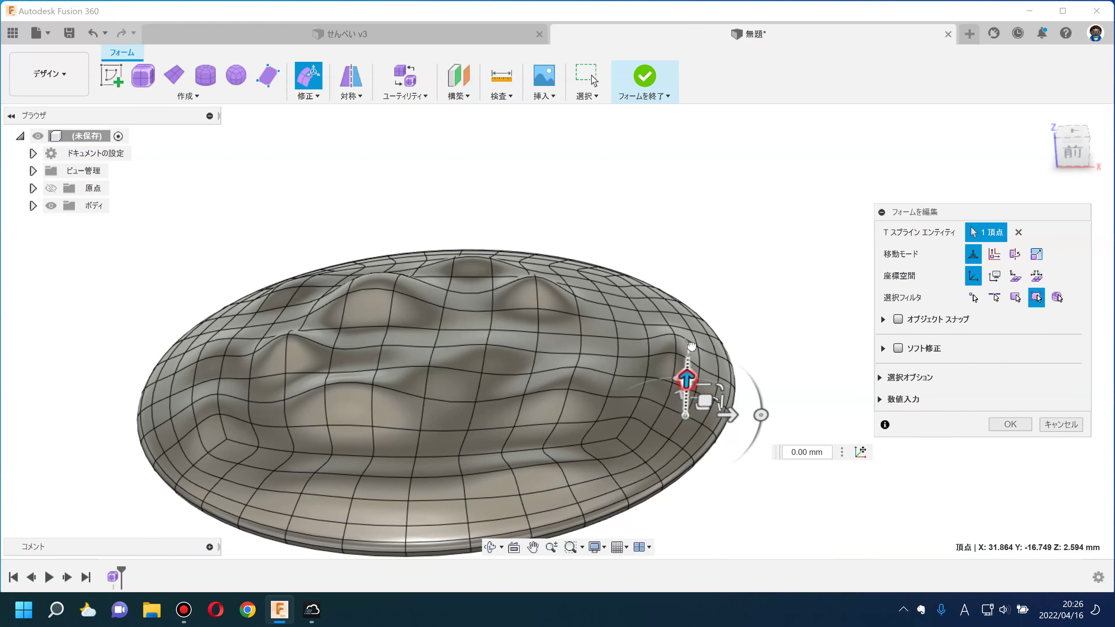
{"action": "middle_click_drag", "start_coordinate": [717, 261], "coordinate": [656, 256], "text": "shift"}
{"action": "left_click", "coordinate": [646, 252]}
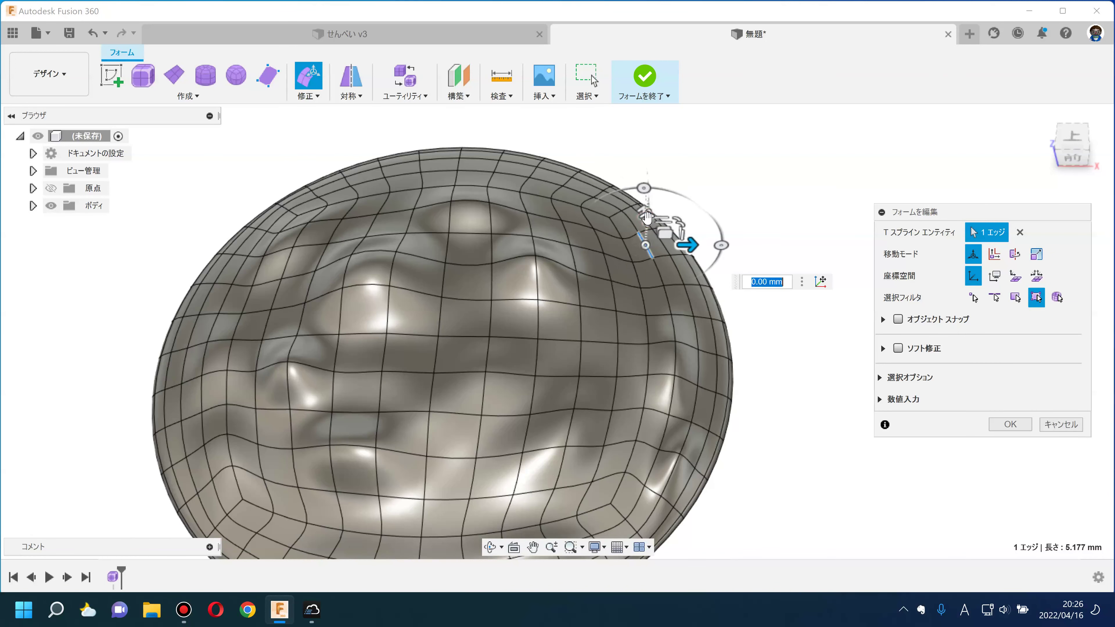
{"action": "left_click", "coordinate": [734, 182]}
{"action": "mouse_move", "coordinate": [776, 283]}
{"action": "middle_mouse_down", "text": "shift"}
{"action": "mouse_move", "coordinate": [773, 222]}
{"action": "mouse_move", "coordinate": [854, 214]}
{"action": "mouse_move", "coordinate": [717, 276]}
{"action": "middle_mouse_up", "text": "shift"}
Lift an upper-middle edge slightly and sink a face about 2.2 mm
{"action": "left_click", "coordinate": [528, 347]}
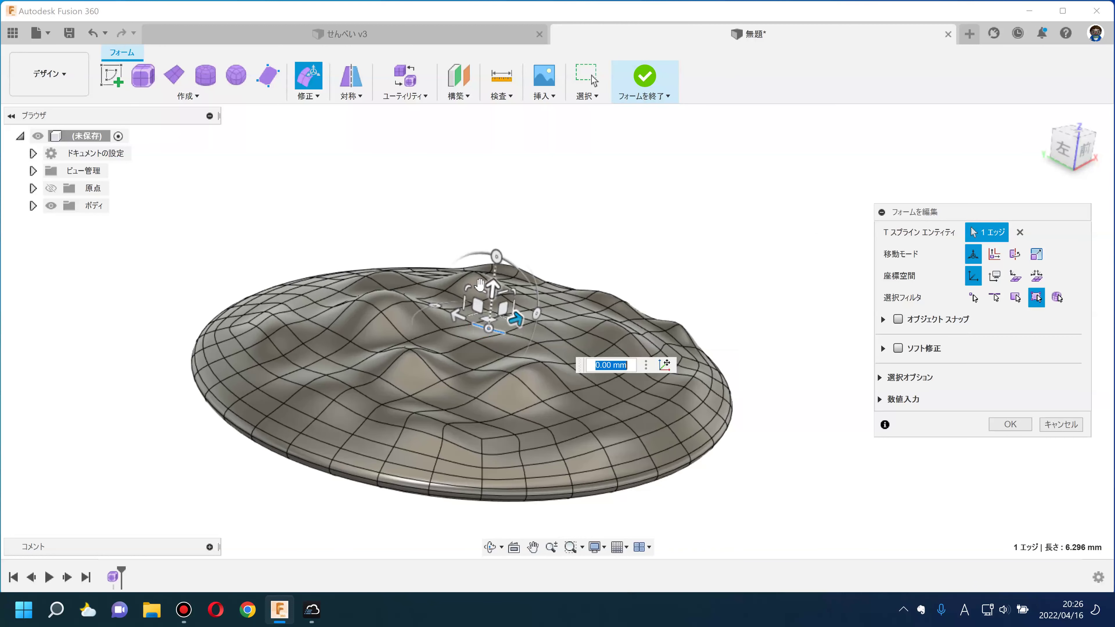
{"action": "left_click_drag", "start_coordinate": [477, 308], "coordinate": [479, 299]}
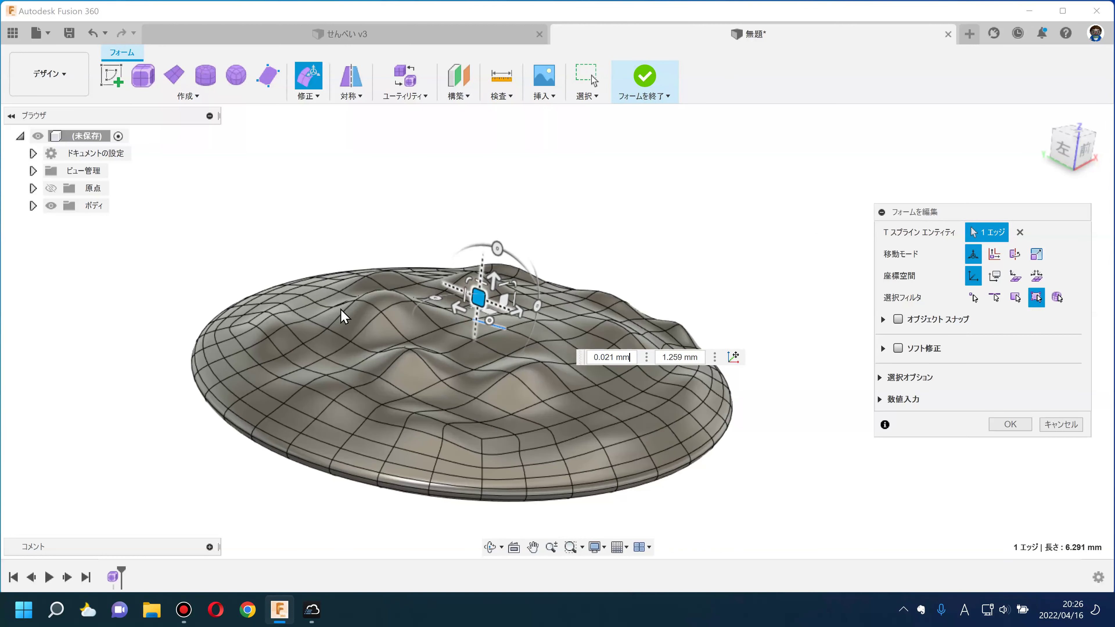
{"action": "left_click", "coordinate": [258, 363]}
{"action": "middle_click_drag", "start_coordinate": [260, 293], "coordinate": [389, 295], "text": "shift"}
{"action": "scroll", "coordinate": [389, 294], "scroll_direction": "up", "scroll_amount": 3}
{"action": "left_click", "coordinate": [392, 295]}
{"action": "scroll", "coordinate": [392, 293], "scroll_direction": "up", "scroll_amount": 2}
{"action": "left_click_drag", "start_coordinate": [392, 294], "coordinate": [386, 305]}
Clear the selection and orbit to a low side view of the whole cracker
{"action": "left_click", "coordinate": [229, 241]}
{"action": "scroll", "coordinate": [228, 241], "scroll_direction": "down", "scroll_amount": 5}
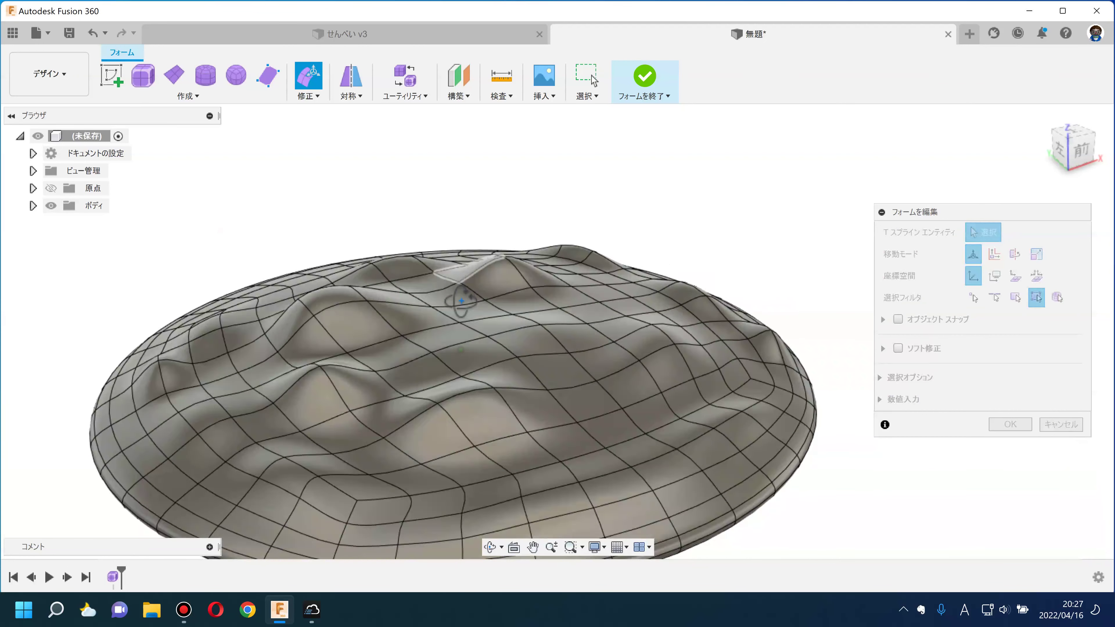
{"action": "middle_click_drag", "start_coordinate": [231, 246], "coordinate": [243, 287], "text": "shift"}
{"action": "left_click", "coordinate": [245, 290]}
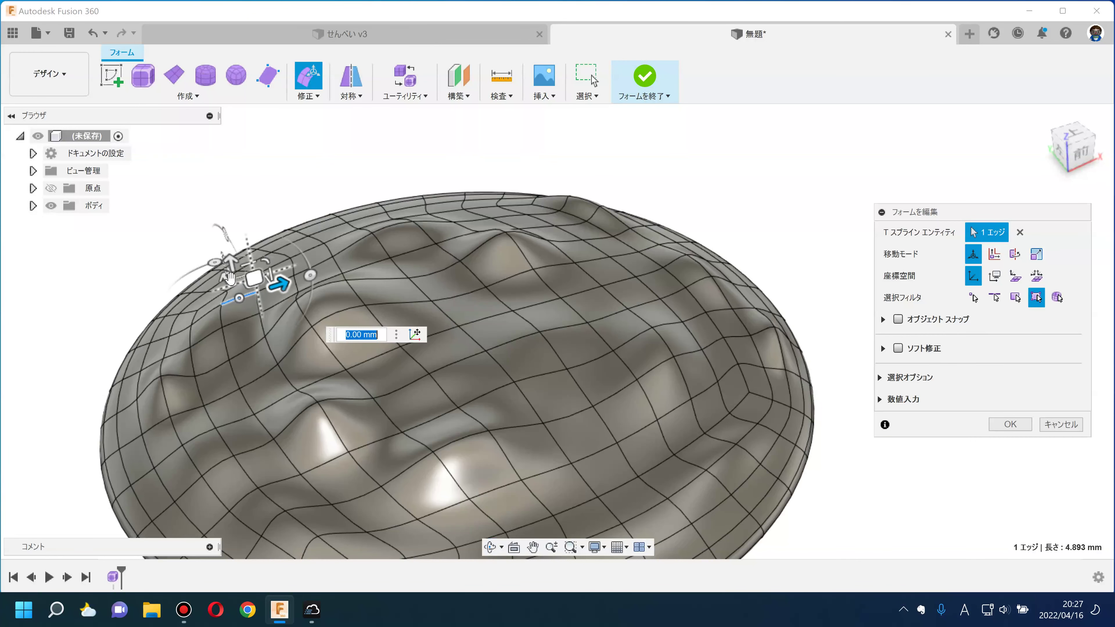
{"action": "scroll", "coordinate": [129, 261], "scroll_direction": "down", "scroll_amount": 3}
{"action": "mouse_move", "coordinate": [129, 261]}
{"action": "middle_mouse_down", "text": "shift"}
{"action": "mouse_move", "coordinate": [522, 272]}
{"action": "mouse_move", "coordinate": [657, 351]}
{"action": "mouse_move", "coordinate": [644, 355]}
{"action": "mouse_move", "coordinate": [709, 293]}
{"action": "mouse_move", "coordinate": [672, 423]}
{"action": "mouse_move", "coordinate": [742, 438]}
{"action": "mouse_move", "coordinate": [421, 288]}
{"action": "mouse_move", "coordinate": [538, 314]}
{"action": "mouse_move", "coordinate": [469, 351]}
{"action": "mouse_move", "coordinate": [456, 338]}
{"action": "middle_mouse_up", "text": "shift"}
Nudge a central face slightly and confirm the Edit Form changes
{"action": "left_click", "coordinate": [390, 268]}
{"action": "left_click_drag", "start_coordinate": [397, 261], "coordinate": [401, 257]}
{"action": "mouse_move", "coordinate": [759, 244]}
{"action": "middle_mouse_down", "text": "shift"}
{"action": "mouse_move", "coordinate": [786, 229]}
{"action": "mouse_move", "coordinate": [762, 234]}
{"action": "mouse_move", "coordinate": [773, 241]}
{"action": "middle_mouse_up", "text": "shift"}
{"action": "left_click", "coordinate": [1009, 424]}
{"action": "mouse_move", "coordinate": [851, 368]}
{"action": "middle_mouse_down", "text": "shift"}
{"action": "mouse_move", "coordinate": [786, 391]}
{"action": "mouse_move", "coordinate": [786, 331]}
{"action": "mouse_move", "coordinate": [784, 372]}
{"action": "mouse_move", "coordinate": [801, 384]}
{"action": "middle_mouse_up", "text": "shift"}
Finish the form and switch to the レンダリング (Rendering) workspace
{"action": "left_click", "coordinate": [644, 85]}
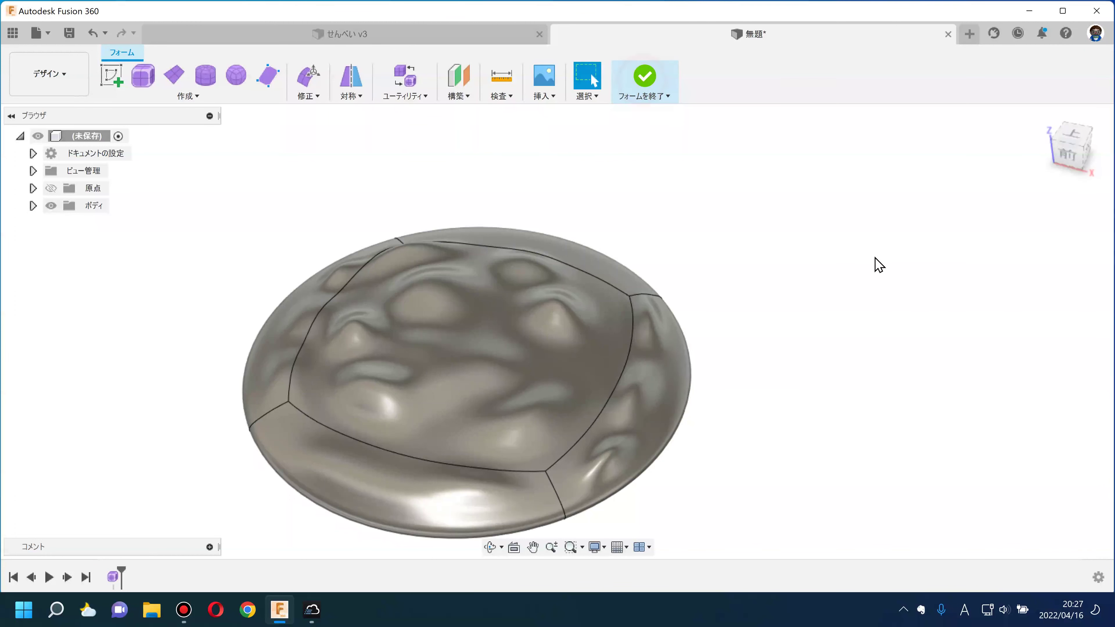
{"action": "middle_click_drag", "start_coordinate": [799, 289], "coordinate": [796, 275], "text": "shift"}
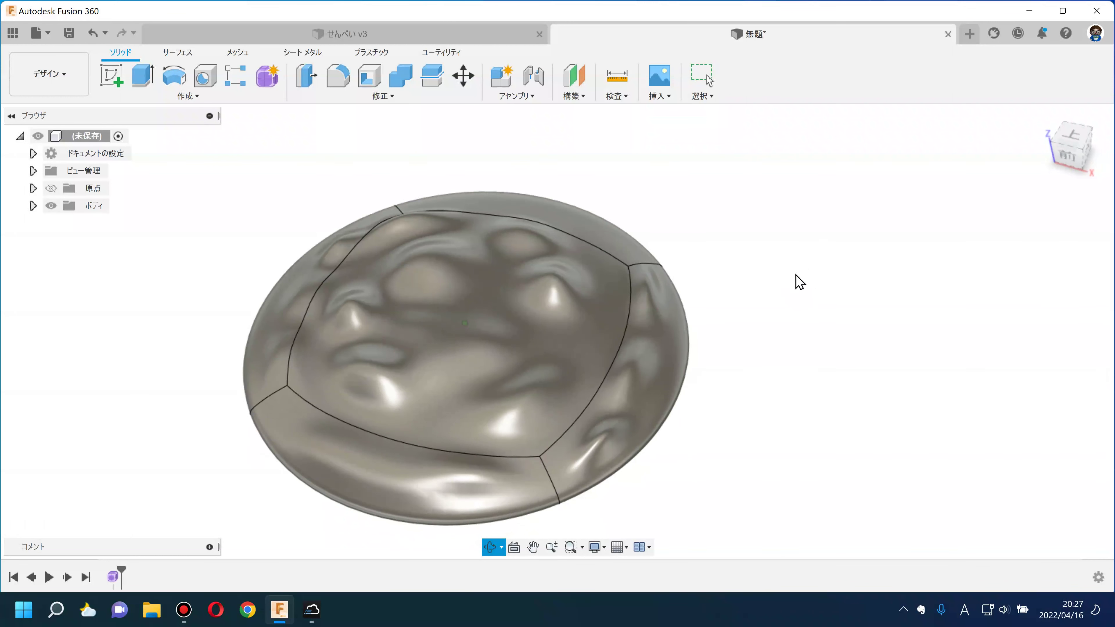
{"action": "left_click", "coordinate": [53, 80]}
{"action": "left_click", "coordinate": [44, 161]}
Apply the red Powder Coat - Rough paint appearance to the cracker body
{"action": "mouse_move", "coordinate": [719, 246]}
{"action": "middle_mouse_down", "text": "shift"}
{"action": "mouse_move", "coordinate": [719, 224]}
{"action": "mouse_move", "coordinate": [644, 211]}
{"action": "middle_mouse_up", "text": "shift"}
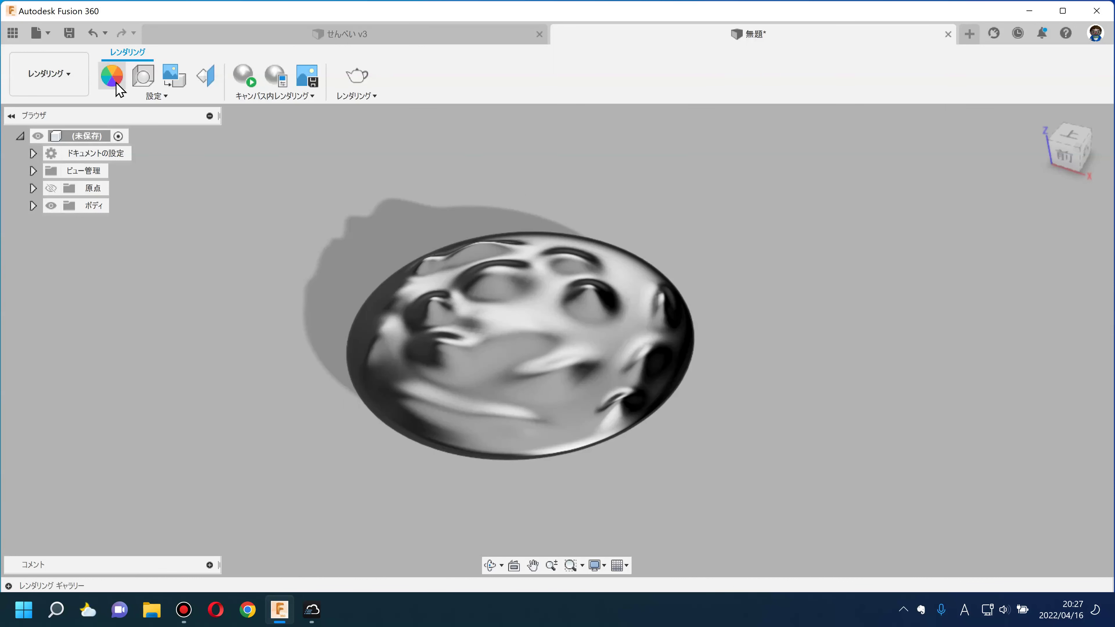
{"action": "key", "text": "a"}
{"action": "scroll", "coordinate": [882, 355], "scroll_direction": "up", "scroll_amount": 2}
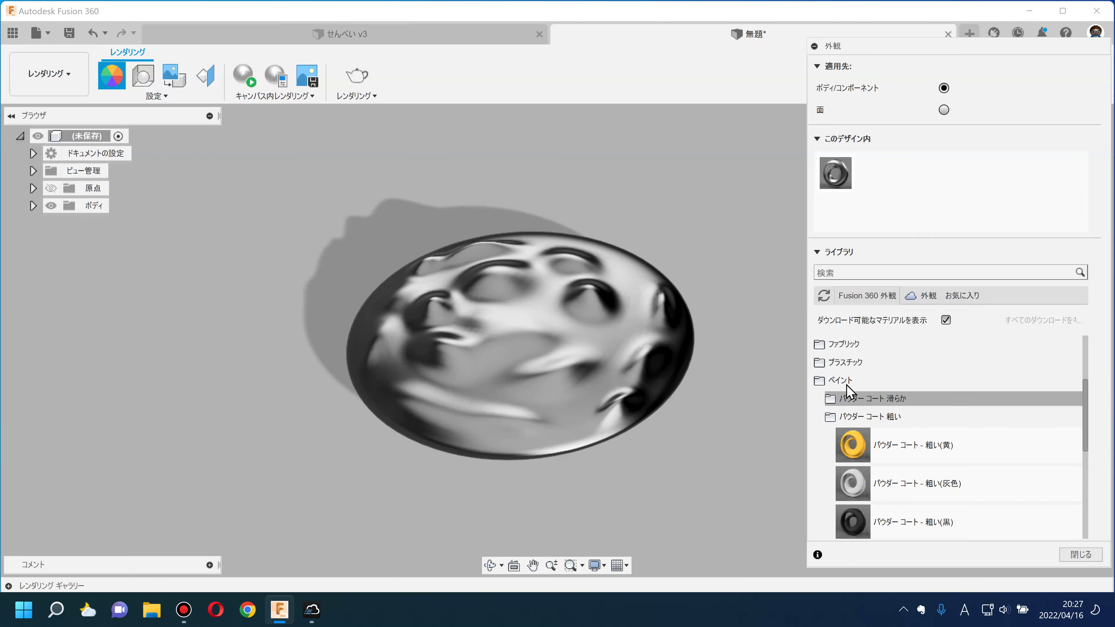
{"action": "scroll", "coordinate": [900, 421], "scroll_direction": "down", "scroll_amount": 1}
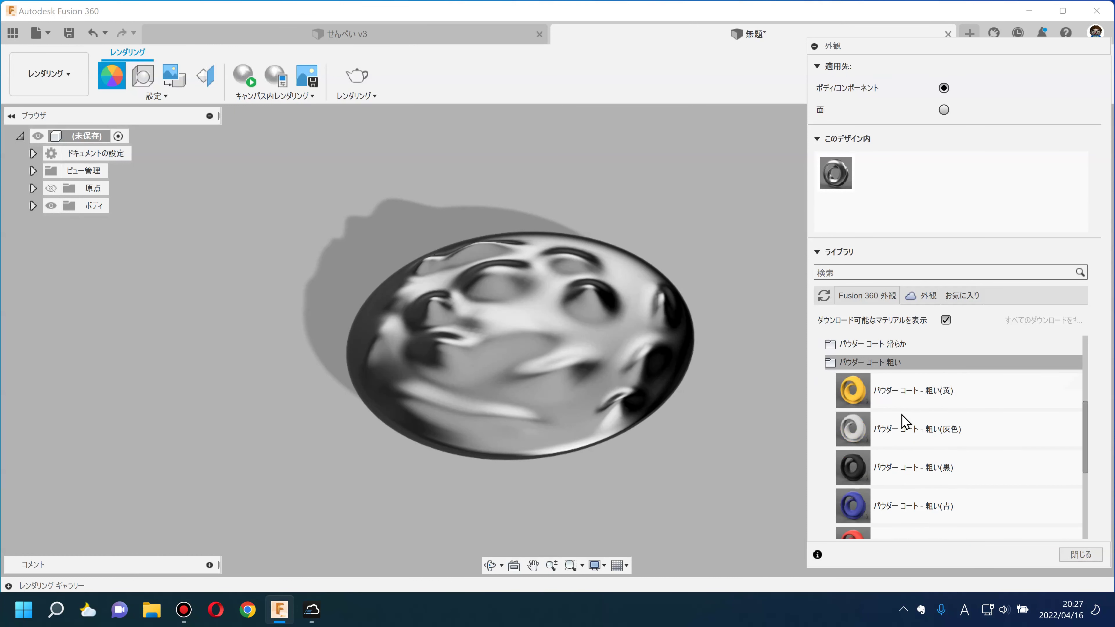
{"action": "scroll", "coordinate": [899, 422], "scroll_direction": "down", "scroll_amount": 2}
{"action": "scroll", "coordinate": [899, 414], "scroll_direction": "down", "scroll_amount": 2}
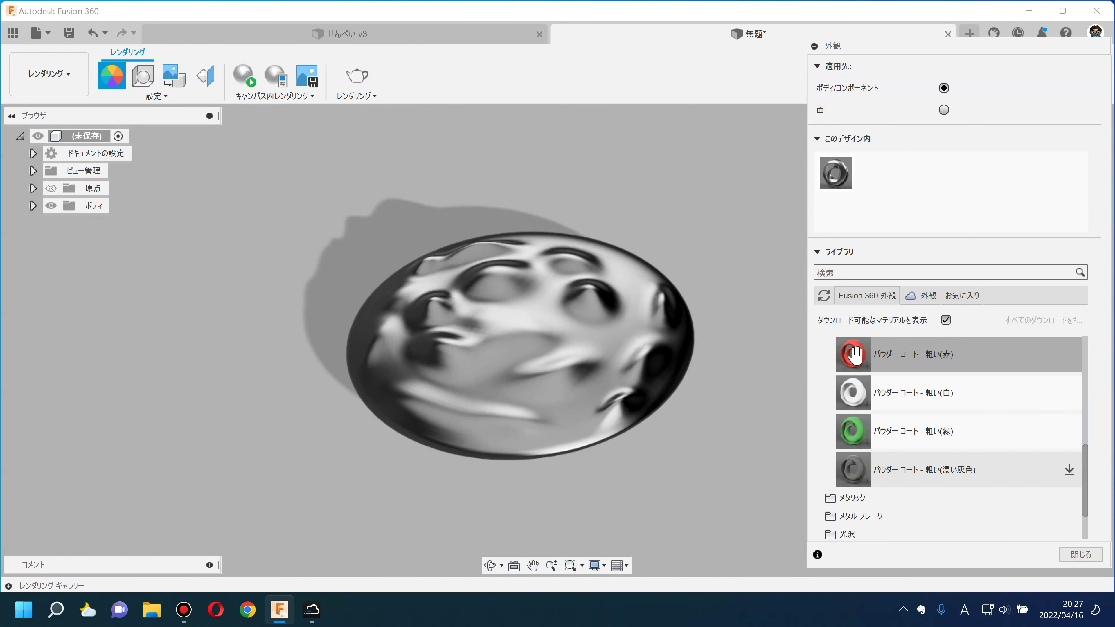
{"action": "left_click_drag", "start_coordinate": [877, 354], "coordinate": [687, 350]}
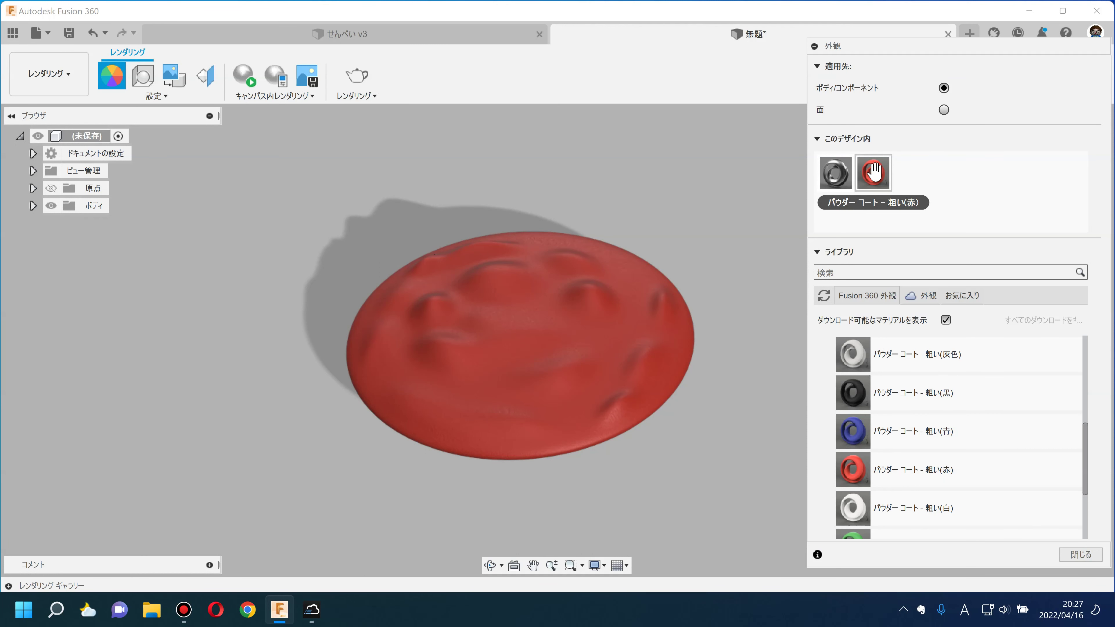
Recolour the powder coat orange-brown (174, 102, 35) and set 尺度 to 100
{"action": "double_click", "coordinate": [876, 176]}
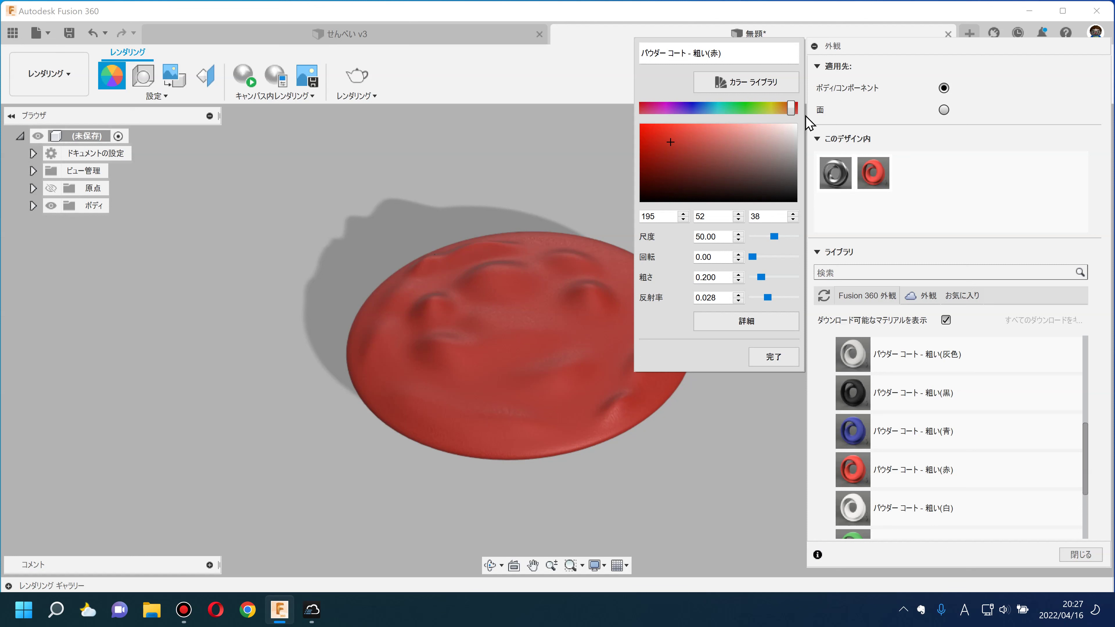
{"action": "left_click_drag", "start_coordinate": [786, 115], "coordinate": [781, 116]}
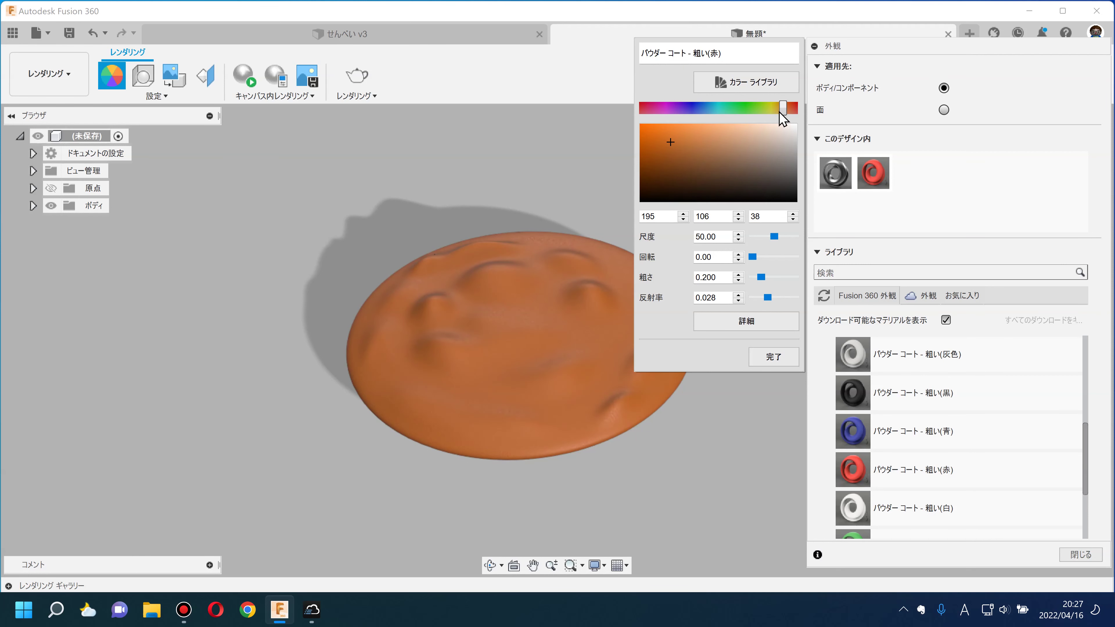
{"action": "left_click", "coordinate": [676, 148]}
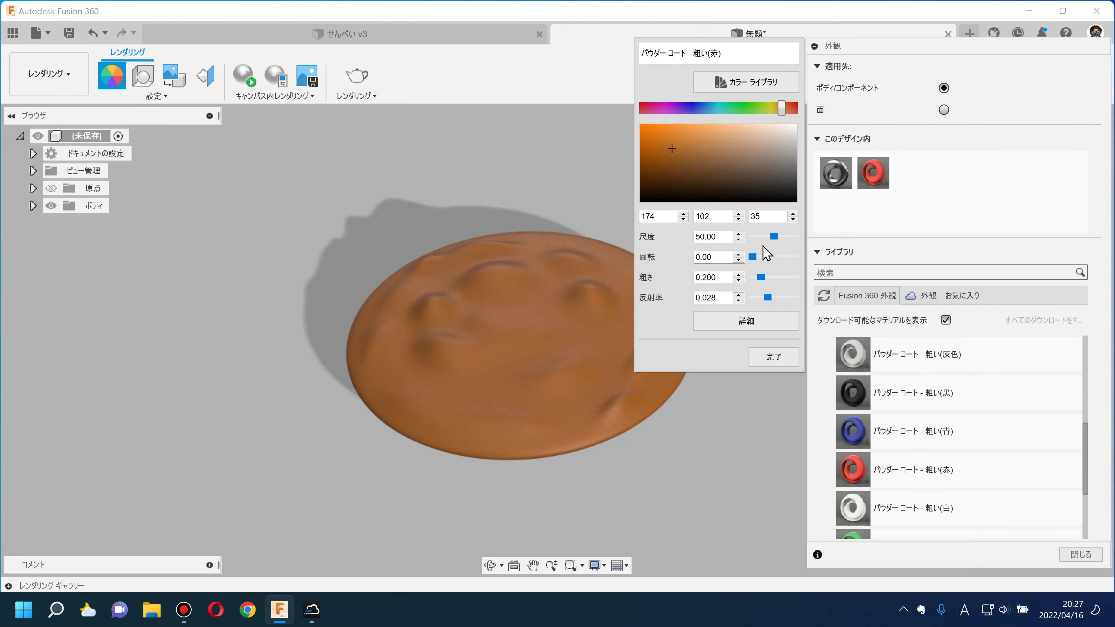
{"action": "middle_click_drag", "start_coordinate": [477, 204], "coordinate": [658, 189], "text": "shift"}
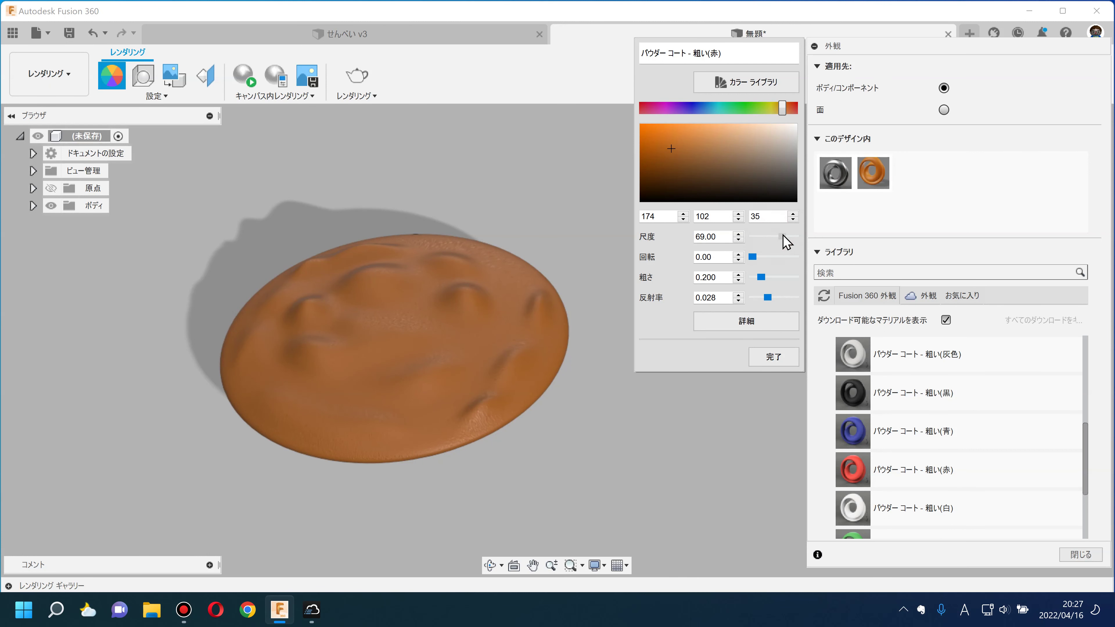
{"action": "left_click_drag", "start_coordinate": [791, 235], "coordinate": [798, 236]}
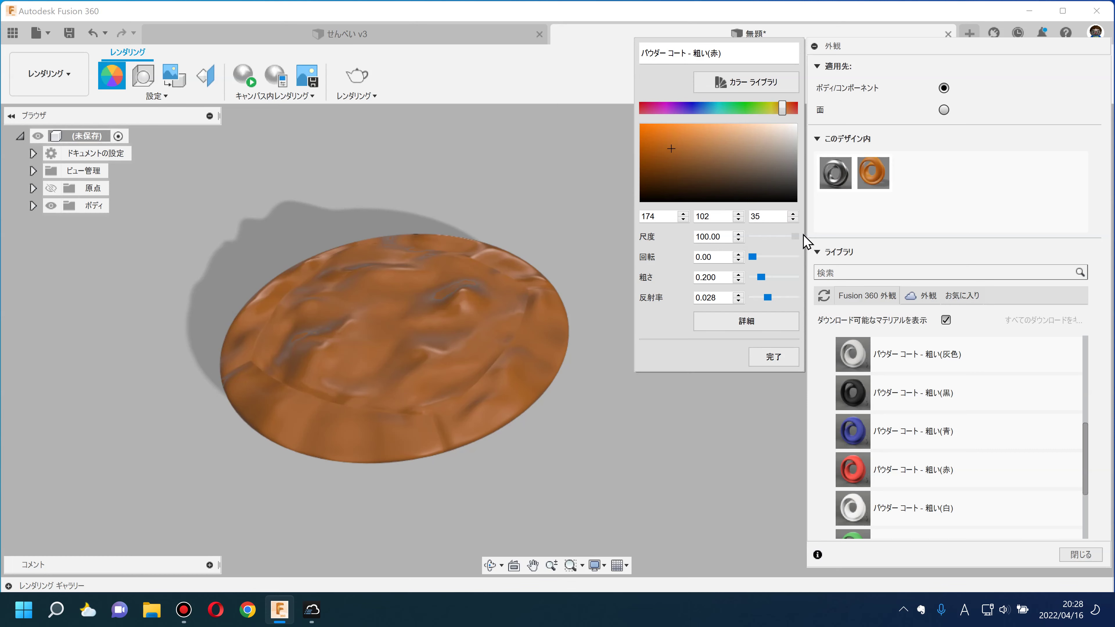
{"action": "mouse_move", "coordinate": [451, 210]}
{"action": "middle_mouse_down", "text": "shift"}
{"action": "mouse_move", "coordinate": [531, 215]}
{"action": "mouse_move", "coordinate": [722, 384]}
{"action": "mouse_move", "coordinate": [701, 390]}
{"action": "mouse_move", "coordinate": [708, 439]}
{"action": "middle_mouse_up", "text": "shift"}
{"action": "scroll", "coordinate": [695, 443], "scroll_direction": "down", "scroll_amount": 3}
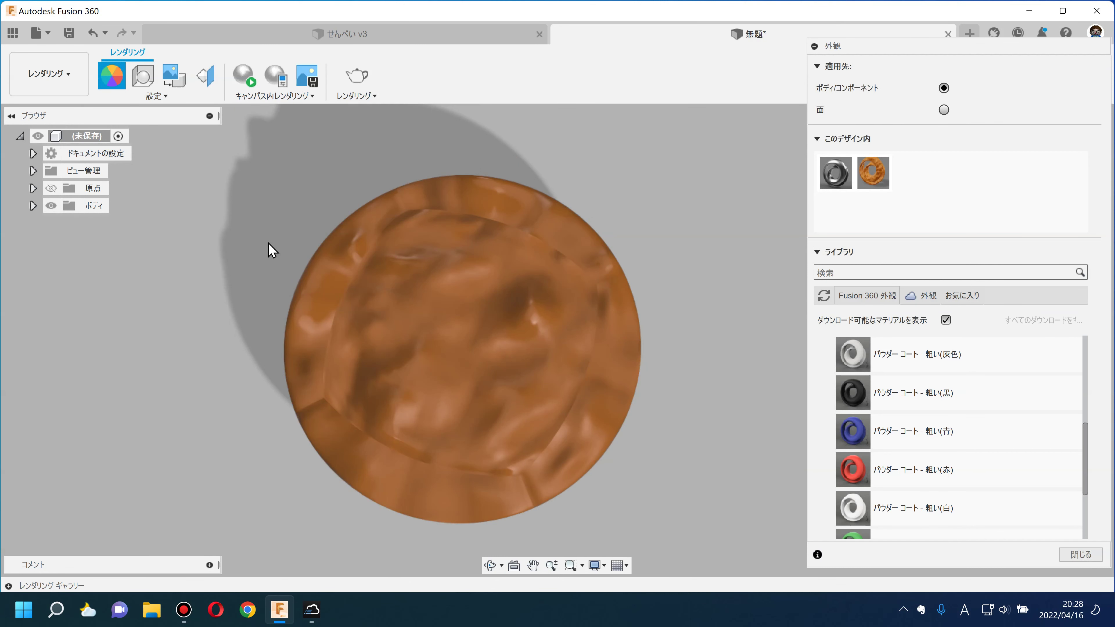
Switch briefly to the Design workspace and back to Rendering
{"action": "left_click", "coordinate": [55, 83]}
{"action": "left_click", "coordinate": [46, 112]}
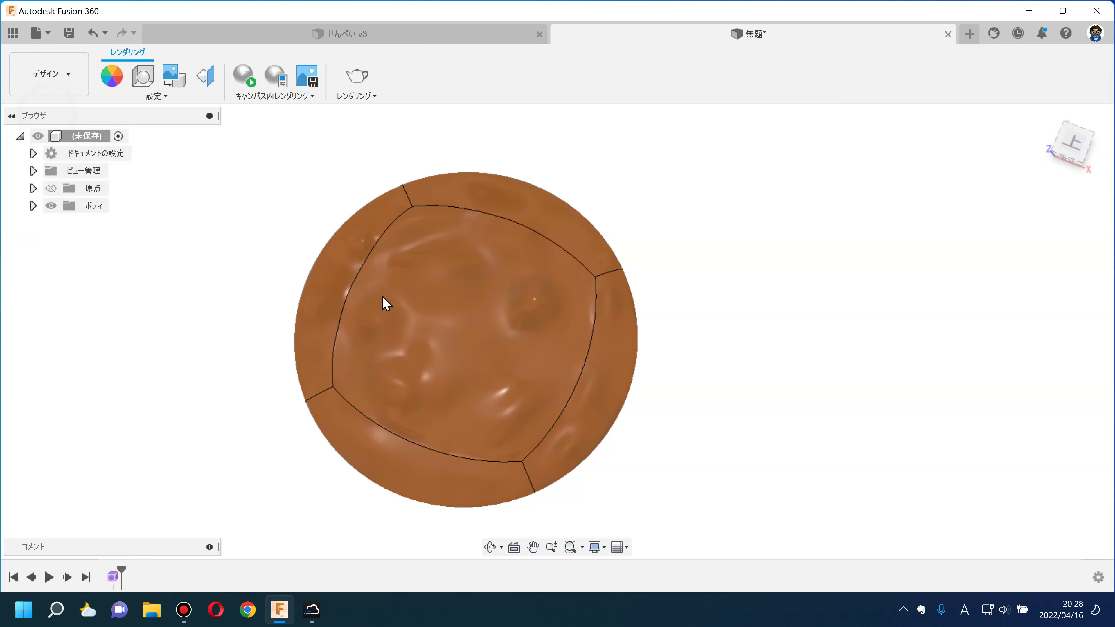
{"action": "left_click", "coordinate": [71, 82]}
{"action": "left_click", "coordinate": [42, 160]}
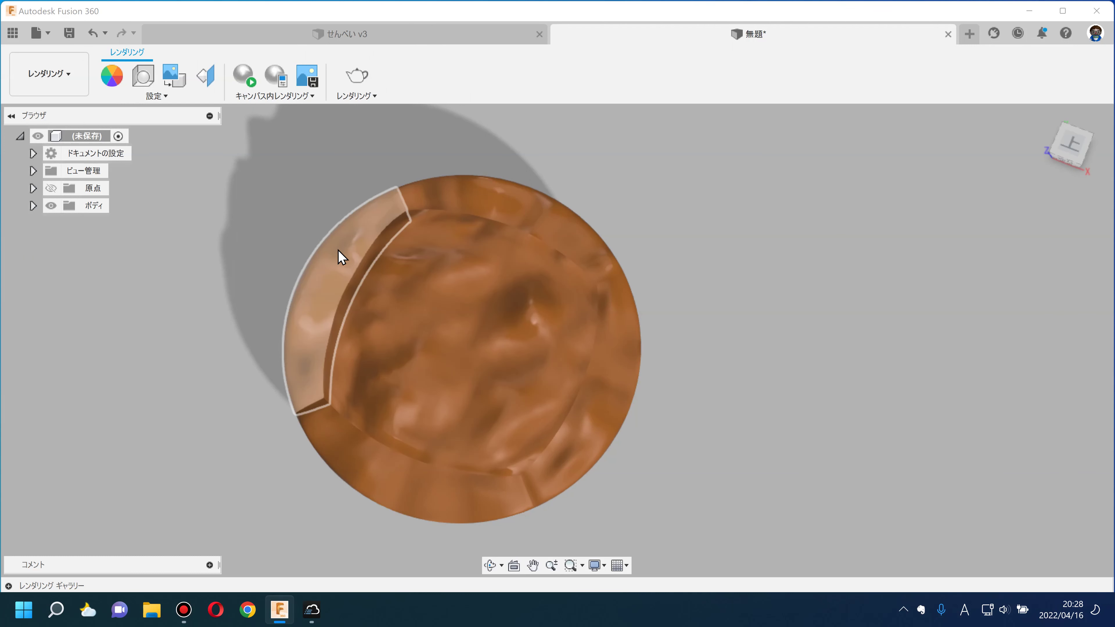
{"action": "left_click_drag", "start_coordinate": [214, 237], "coordinate": [216, 227]}
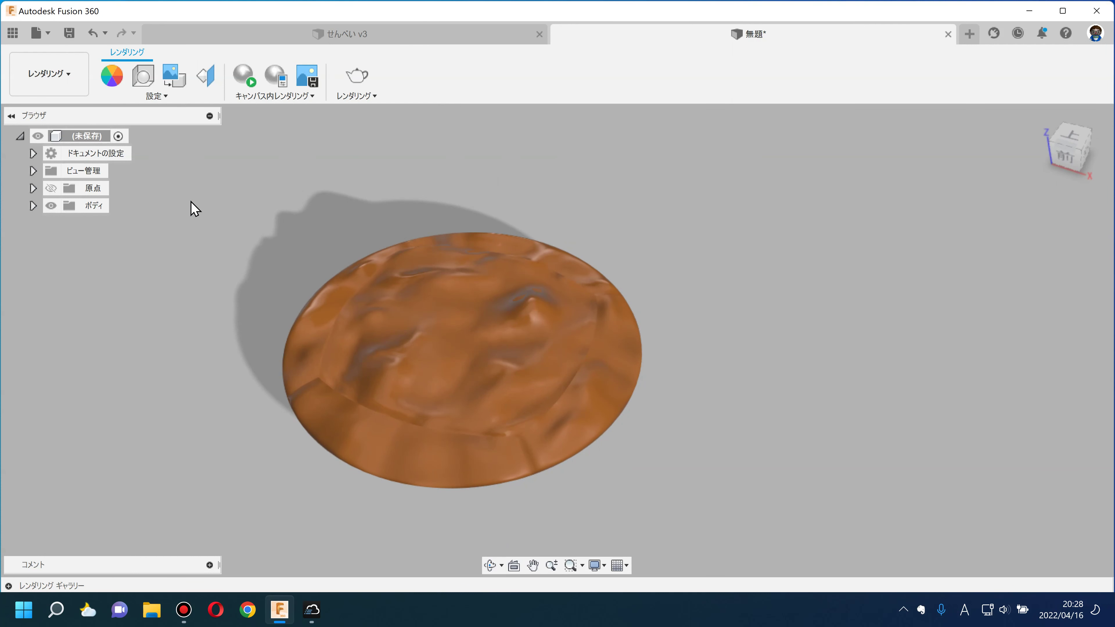
{"action": "mouse_move", "coordinate": [205, 76]}
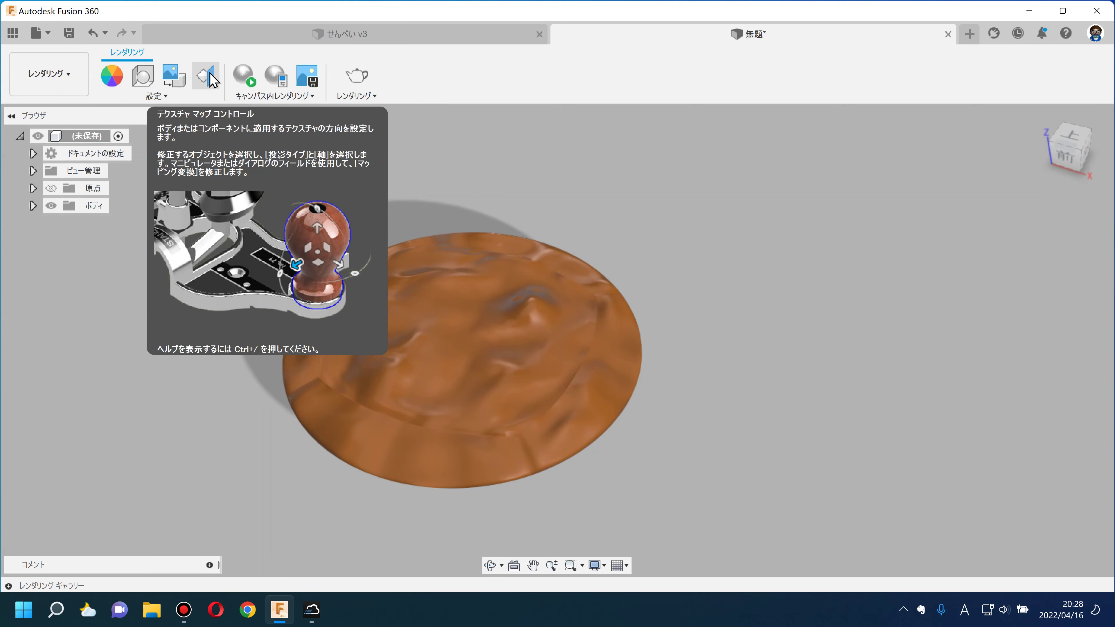
Map the cracker's texture with planar projection and adjust its placement
{"action": "left_click", "coordinate": [210, 76]}
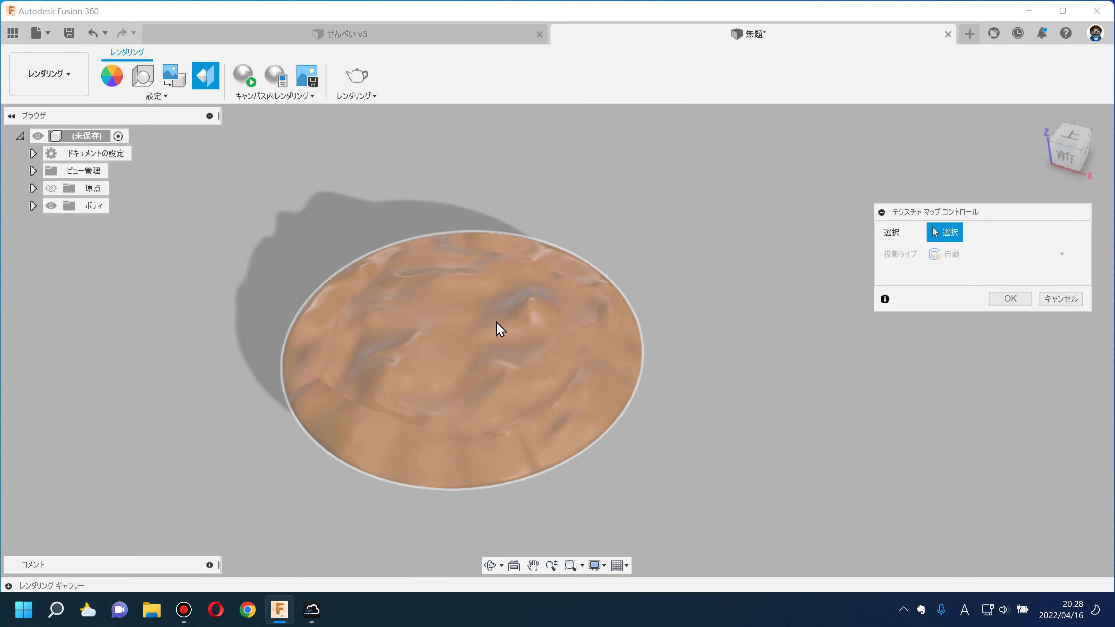
{"action": "left_click", "coordinate": [442, 312]}
{"action": "left_click", "coordinate": [963, 259]}
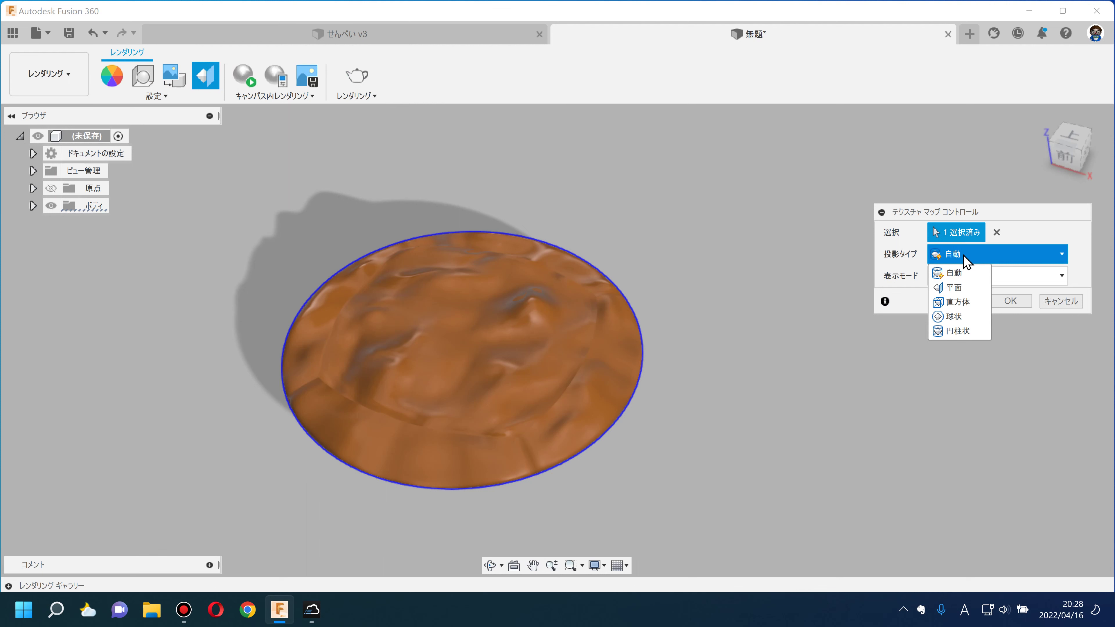
{"action": "left_click", "coordinate": [955, 287]}
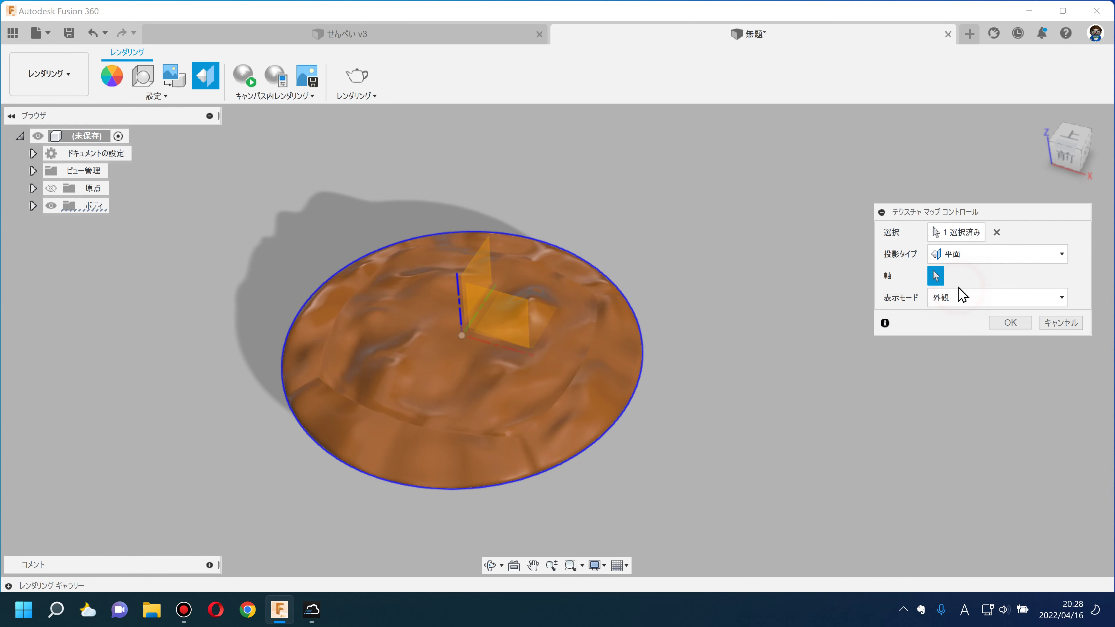
{"action": "left_click", "coordinate": [459, 305]}
{"action": "middle_click_drag", "start_coordinate": [679, 244], "coordinate": [690, 254], "text": "shift"}
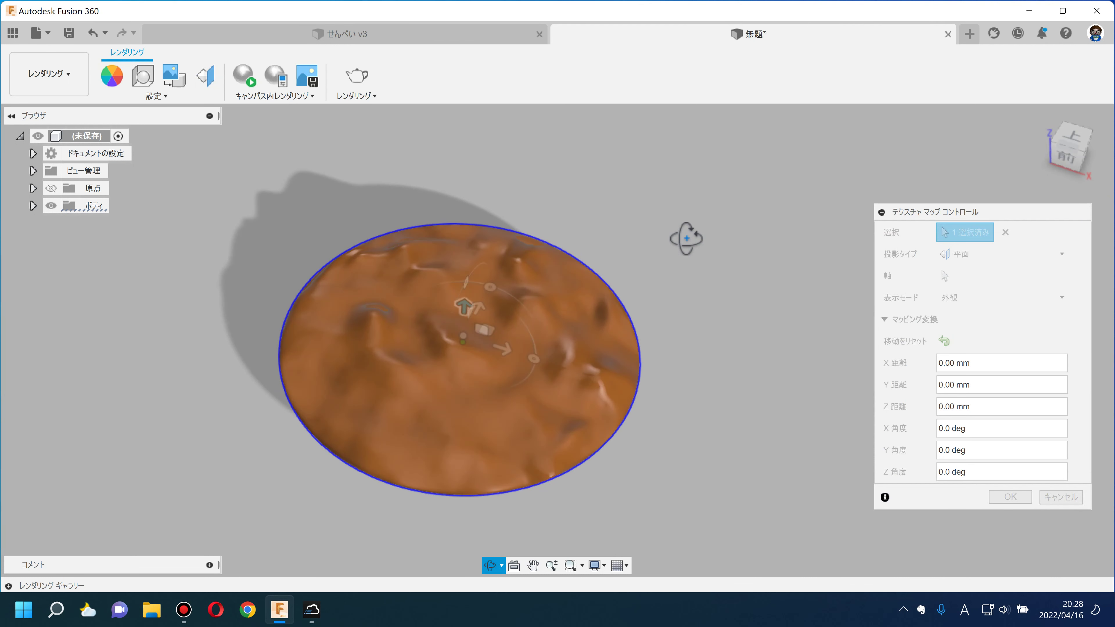
{"action": "left_click", "coordinate": [1005, 500]}
Return to the デザイン (Design) workspace and view the cracker from above
{"action": "mouse_move", "coordinate": [756, 410]}
{"action": "middle_mouse_down", "text": "shift"}
{"action": "mouse_move", "coordinate": [832, 455]}
{"action": "mouse_move", "coordinate": [838, 361]}
{"action": "mouse_move", "coordinate": [838, 407]}
{"action": "mouse_move", "coordinate": [789, 401]}
{"action": "mouse_move", "coordinate": [846, 378]}
{"action": "mouse_move", "coordinate": [737, 369]}
{"action": "mouse_move", "coordinate": [816, 373]}
{"action": "mouse_move", "coordinate": [809, 381]}
{"action": "mouse_move", "coordinate": [794, 304]}
{"action": "mouse_move", "coordinate": [843, 373]}
{"action": "mouse_move", "coordinate": [863, 311]}
{"action": "mouse_move", "coordinate": [804, 388]}
{"action": "mouse_move", "coordinate": [779, 388]}
{"action": "mouse_move", "coordinate": [848, 301]}
{"action": "middle_mouse_up", "text": "shift"}
{"action": "left_click", "coordinate": [49, 74]}
{"action": "left_click", "coordinate": [40, 116]}
{"action": "mouse_move", "coordinate": [577, 450]}
{"action": "middle_mouse_down", "text": "shift"}
{"action": "mouse_move", "coordinate": [565, 489]}
{"action": "mouse_move", "coordinate": [703, 503]}
{"action": "mouse_move", "coordinate": [545, 506]}
{"action": "mouse_move", "coordinate": [553, 465]}
{"action": "mouse_move", "coordinate": [537, 436]}
{"action": "mouse_move", "coordinate": [592, 491]}
{"action": "mouse_move", "coordinate": [538, 540]}
{"action": "mouse_move", "coordinate": [548, 534]}
{"action": "middle_mouse_up", "text": "shift"}
{"action": "left_click", "coordinate": [66, 74]}
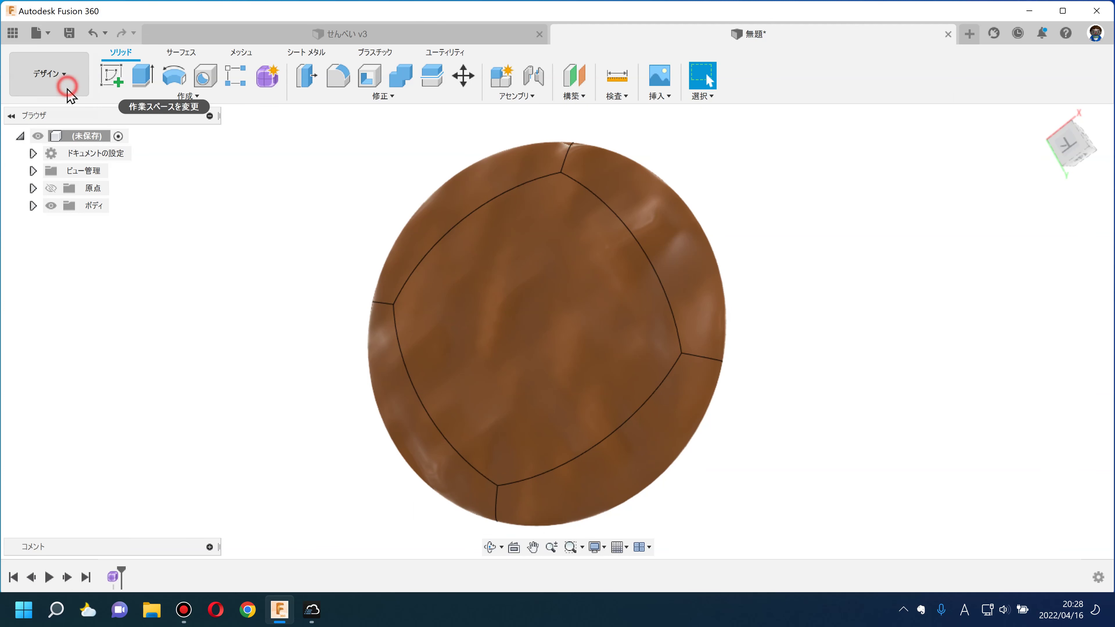
Switch to the Rendering workspace and view the cracker from above and edge-on
{"action": "left_click", "coordinate": [55, 160]}
{"action": "mouse_move", "coordinate": [740, 350]}
{"action": "middle_mouse_down", "text": "shift"}
{"action": "mouse_move", "coordinate": [684, 319]}
{"action": "mouse_move", "coordinate": [592, 348]}
{"action": "mouse_move", "coordinate": [510, 241]}
{"action": "mouse_move", "coordinate": [754, 327]}
{"action": "mouse_move", "coordinate": [622, 211]}
{"action": "mouse_move", "coordinate": [829, 317]}
{"action": "mouse_move", "coordinate": [646, 159]}
{"action": "mouse_move", "coordinate": [772, 312]}
{"action": "mouse_move", "coordinate": [813, 203]}
{"action": "mouse_move", "coordinate": [801, 236]}
{"action": "middle_mouse_up", "text": "shift"}
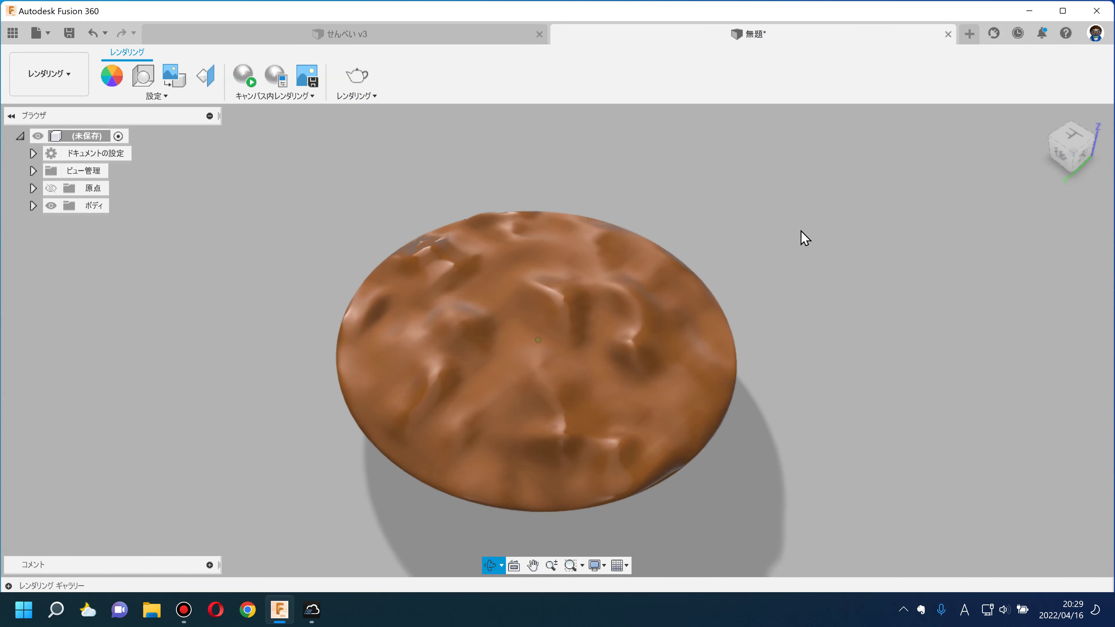
{"action": "mouse_move", "coordinate": [802, 376]}
{"action": "middle_mouse_down", "text": "shift"}
{"action": "mouse_move", "coordinate": [788, 324]}
{"action": "mouse_move", "coordinate": [781, 363]}
{"action": "mouse_move", "coordinate": [515, 360]}
{"action": "mouse_move", "coordinate": [563, 276]}
{"action": "mouse_move", "coordinate": [450, 324]}
{"action": "mouse_move", "coordinate": [532, 376]}
{"action": "mouse_move", "coordinate": [634, 473]}
{"action": "mouse_move", "coordinate": [724, 473]}
{"action": "mouse_move", "coordinate": [729, 451]}
{"action": "mouse_move", "coordinate": [778, 425]}
{"action": "mouse_move", "coordinate": [821, 436]}
{"action": "mouse_move", "coordinate": [803, 451]}
{"action": "mouse_move", "coordinate": [812, 379]}
{"action": "mouse_move", "coordinate": [778, 356]}
{"action": "mouse_move", "coordinate": [773, 368]}
{"action": "mouse_move", "coordinate": [793, 380]}
{"action": "mouse_move", "coordinate": [786, 424]}
{"action": "mouse_move", "coordinate": [836, 417]}
{"action": "mouse_move", "coordinate": [776, 228]}
{"action": "middle_mouse_up", "text": "shift"}
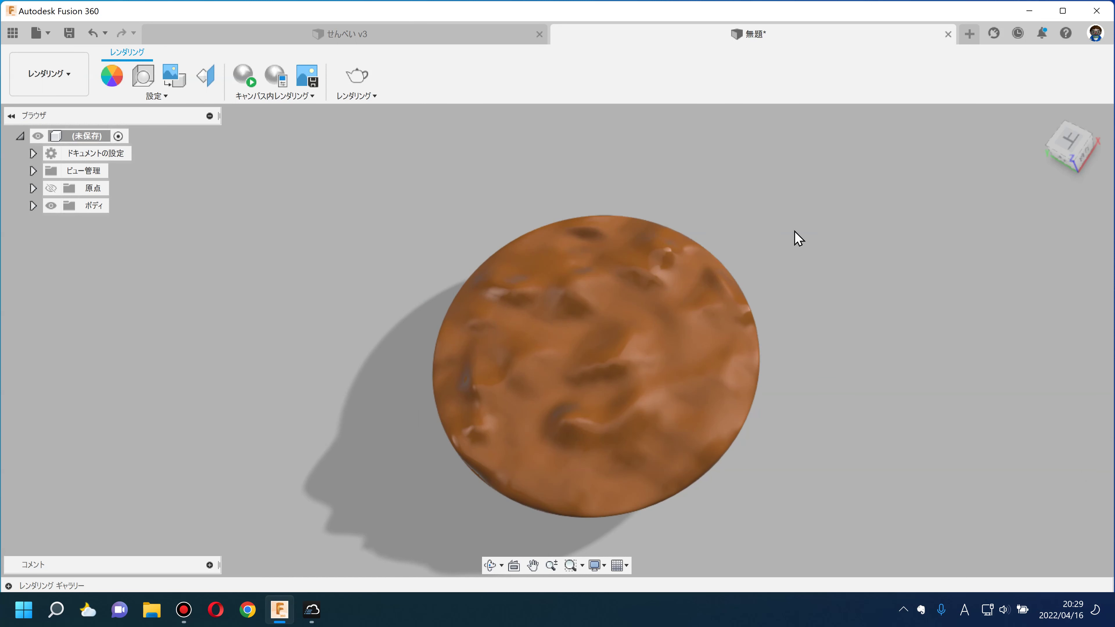
Compare with the finished せんべい v3 design, then return to the untitled cracker
{"action": "left_click", "coordinate": [373, 36]}
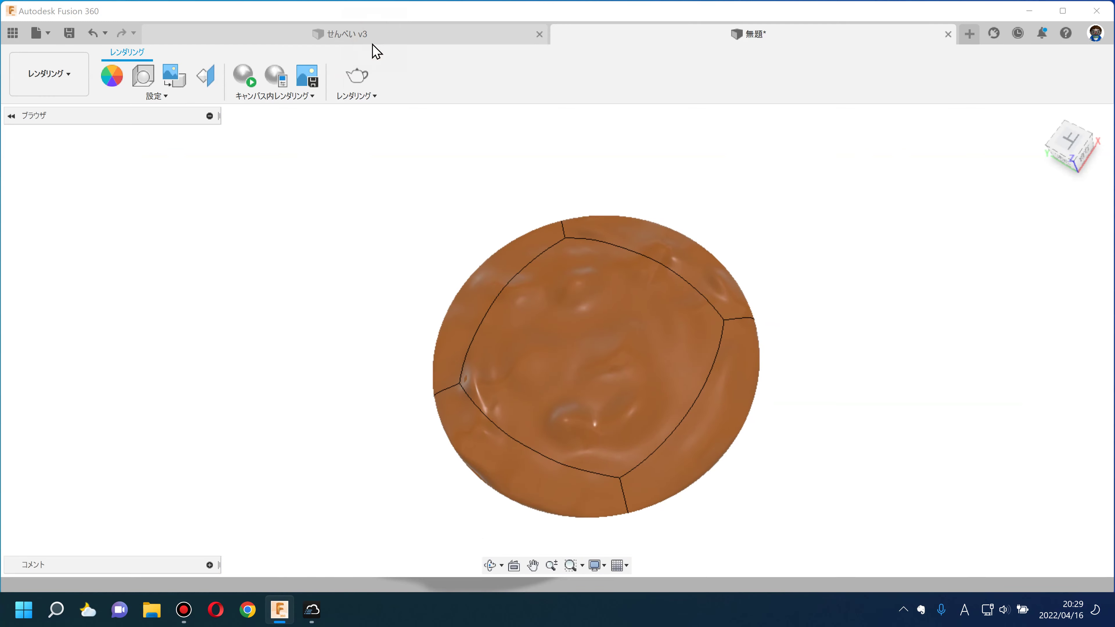
{"action": "mouse_move", "coordinate": [307, 379]}
{"action": "middle_mouse_down", "text": "shift"}
{"action": "mouse_move", "coordinate": [304, 331]}
{"action": "mouse_move", "coordinate": [241, 355]}
{"action": "mouse_move", "coordinate": [299, 356]}
{"action": "mouse_move", "coordinate": [287, 411]}
{"action": "middle_mouse_up", "text": "shift"}
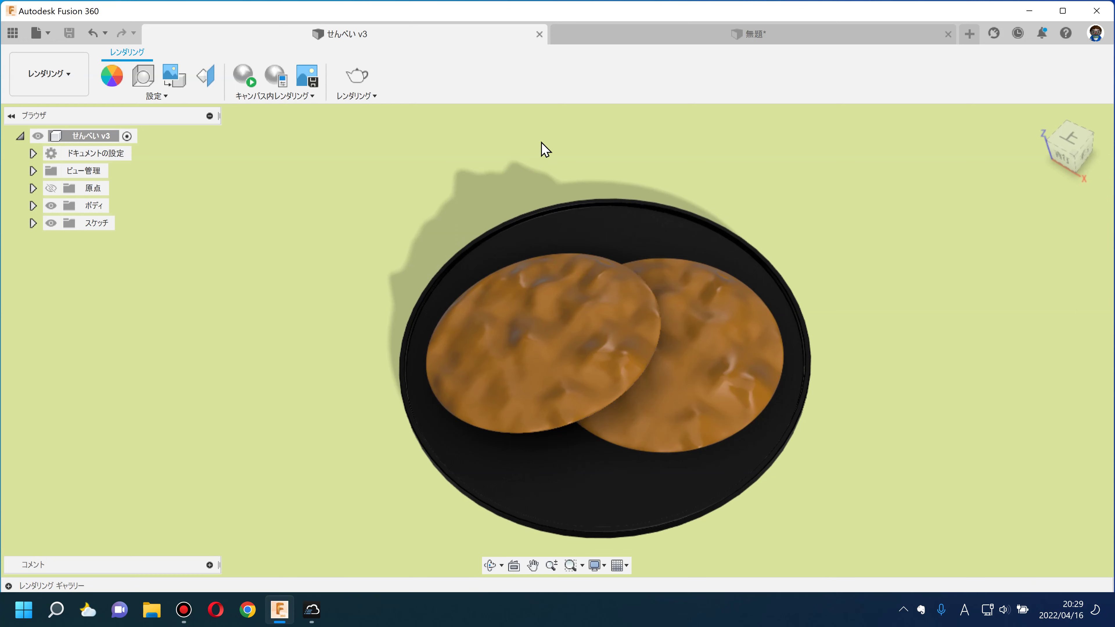
{"action": "left_click", "coordinate": [661, 34]}
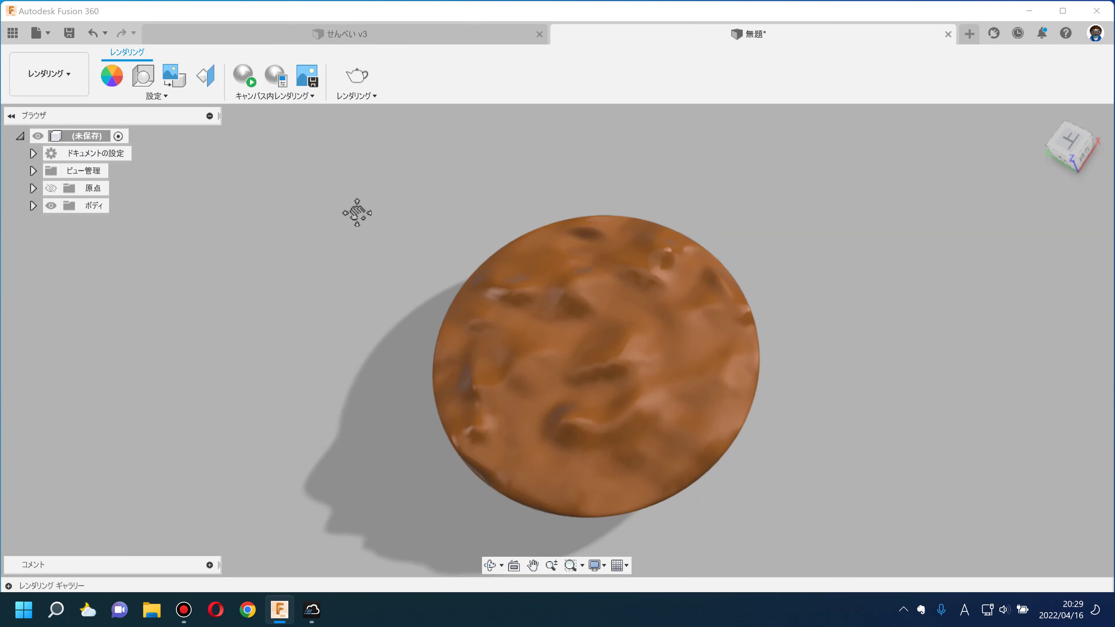
{"action": "left_click", "coordinate": [39, 73]}
Sketch a roughly 43 mm rectangle on the XY plane in the Design workspace
{"action": "left_click", "coordinate": [76, 123]}
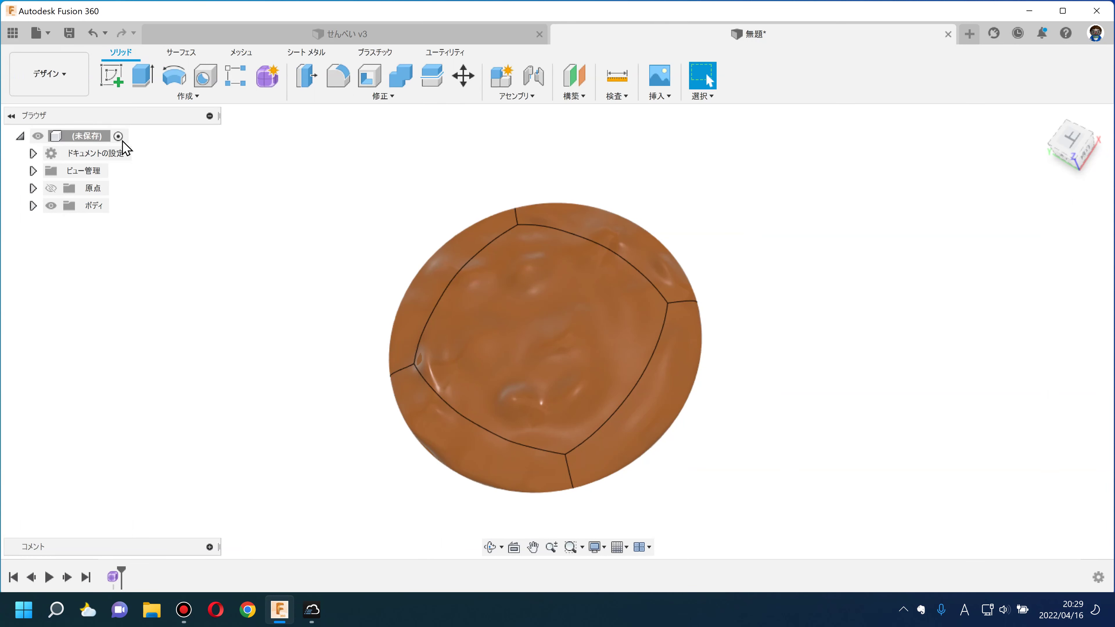
{"action": "left_click", "coordinate": [115, 87]}
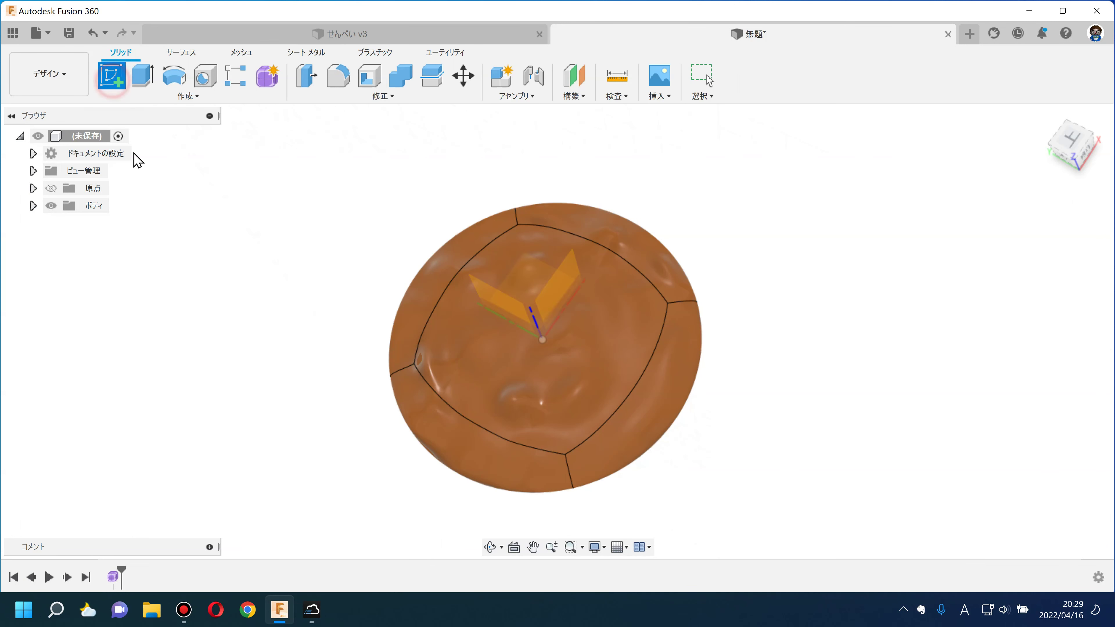
{"action": "left_click", "coordinate": [537, 270]}
{"action": "left_click", "coordinate": [132, 82]}
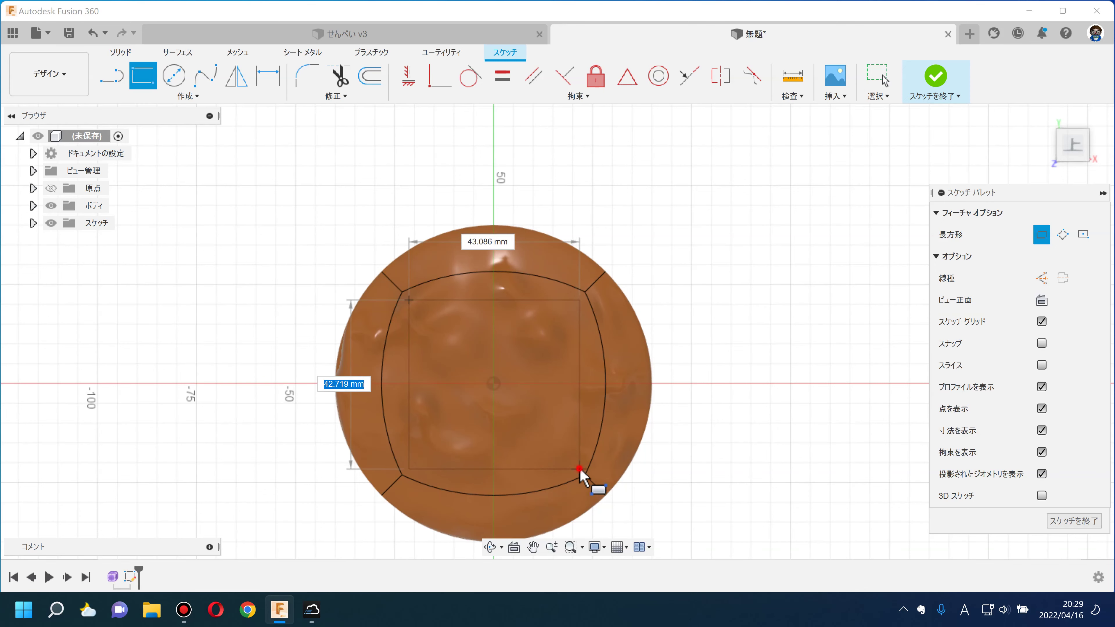
{"action": "left_click", "coordinate": [934, 81]}
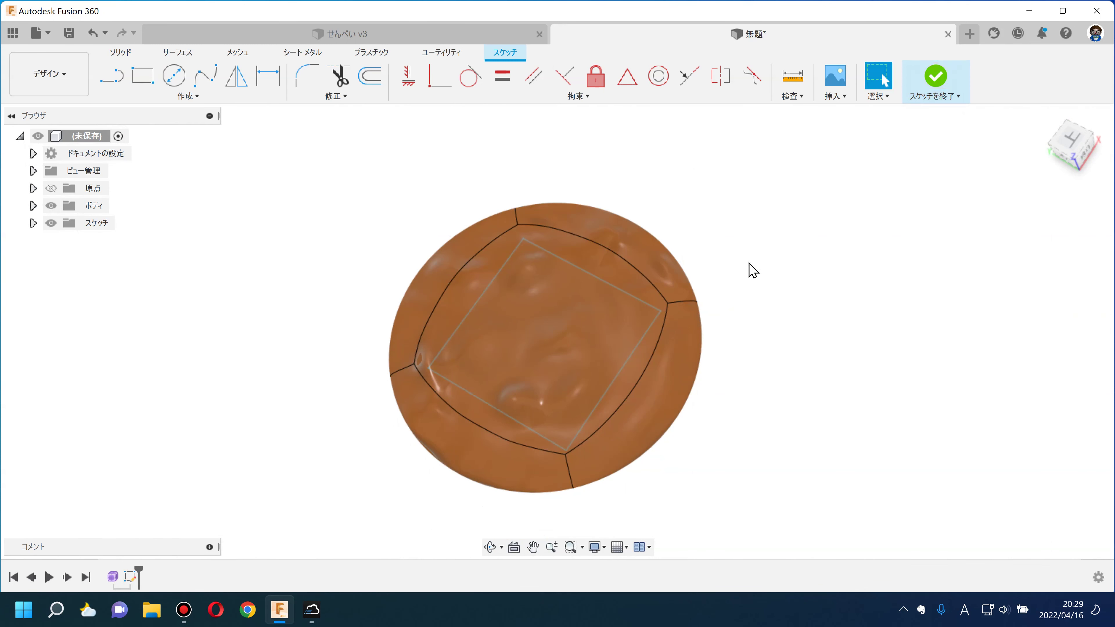
Extrude the rectangle 0.2 mm from the cracker's top surface as a new body
{"action": "left_click", "coordinate": [1001, 276]}
{"action": "left_click", "coordinate": [968, 324]}
{"action": "left_click", "coordinate": [566, 309]}
{"action": "type", "text": "0.2"}
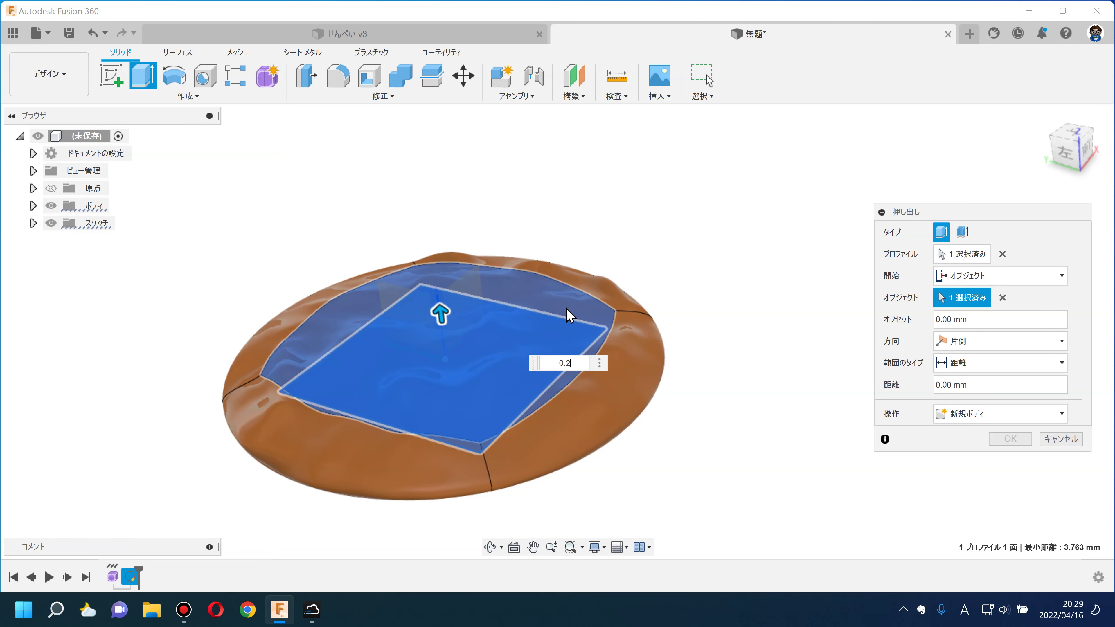
{"action": "left_click", "coordinate": [971, 417]}
{"action": "left_click", "coordinate": [966, 479]}
{"action": "left_click", "coordinate": [1011, 438]}
{"action": "middle_click_drag", "start_coordinate": [841, 398], "coordinate": [837, 421], "text": "shift"}
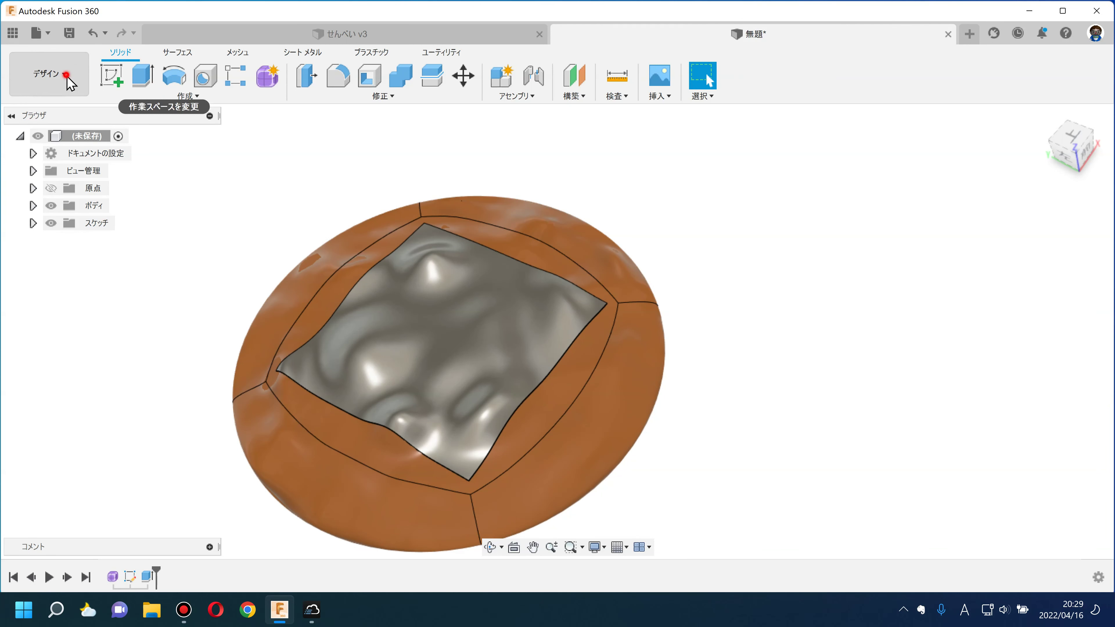
{"action": "left_click", "coordinate": [61, 74]}
{"action": "left_click", "coordinate": [55, 158]}
Apply black rough powder coat (パウダー コート - 粗い(黒)) to the square with texture scale 100
{"action": "middle_click_drag", "start_coordinate": [356, 191], "coordinate": [341, 204], "text": "shift"}
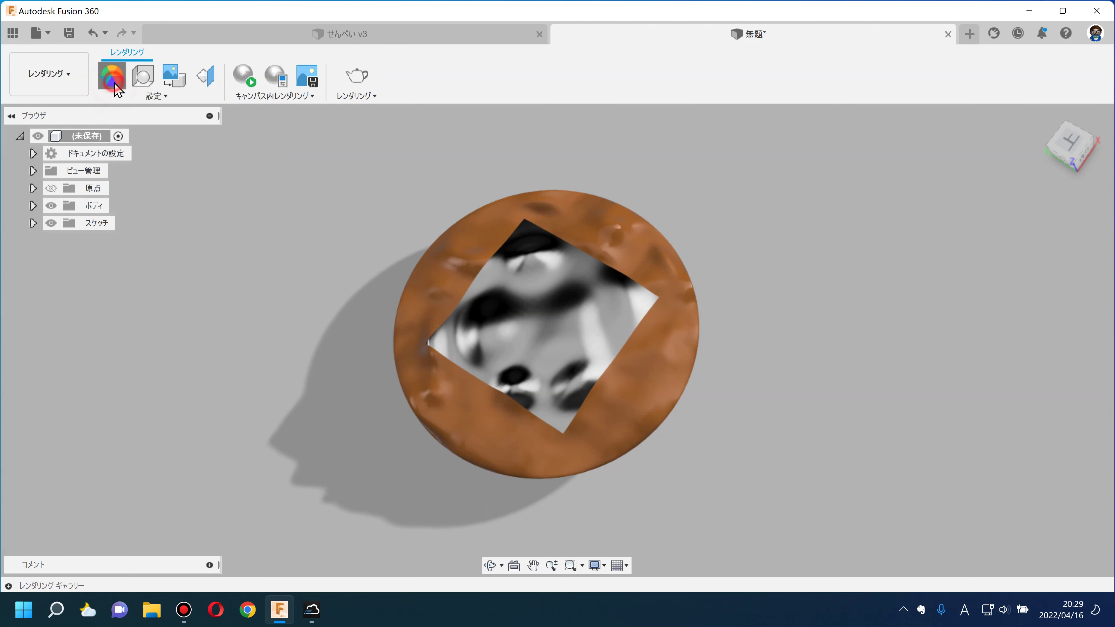
{"action": "key", "text": "a"}
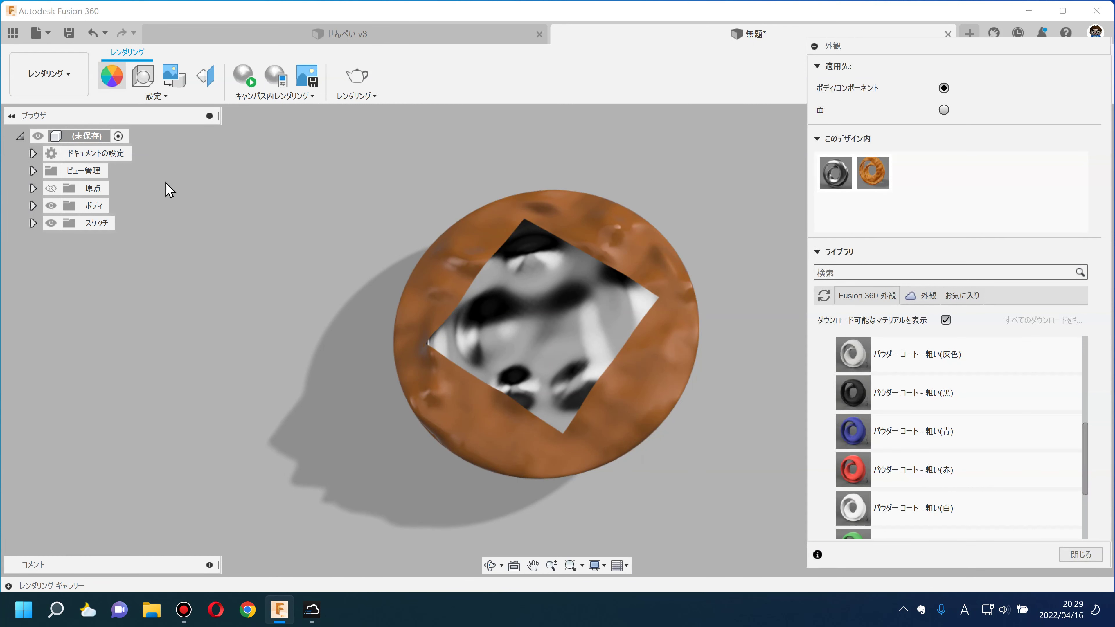
{"action": "left_click_drag", "start_coordinate": [861, 386], "coordinate": [568, 319]}
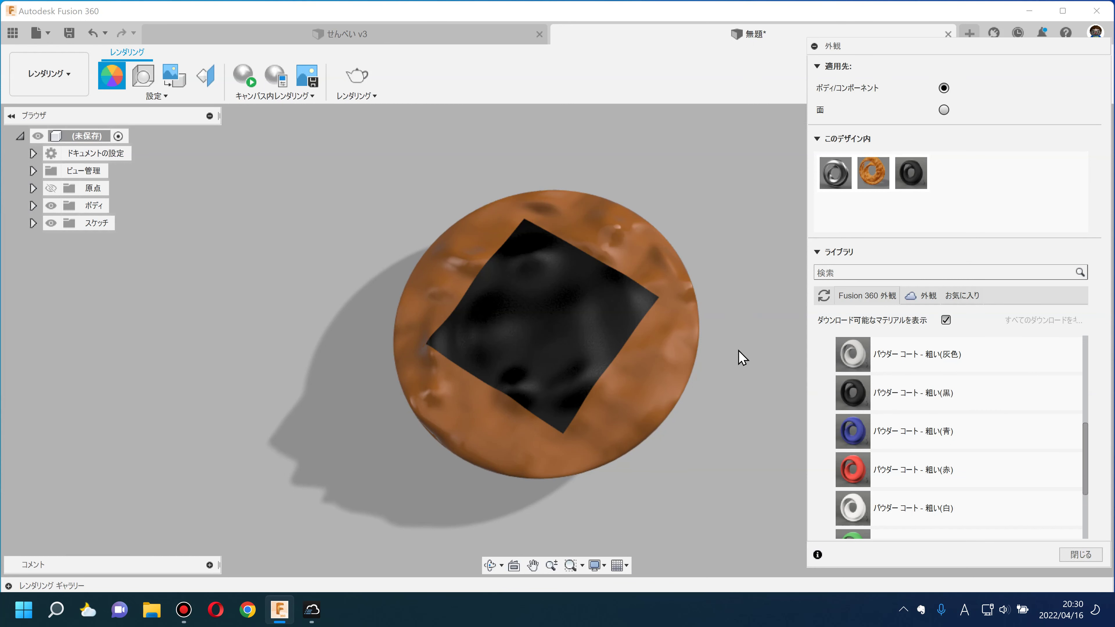
{"action": "double_click", "coordinate": [913, 182]}
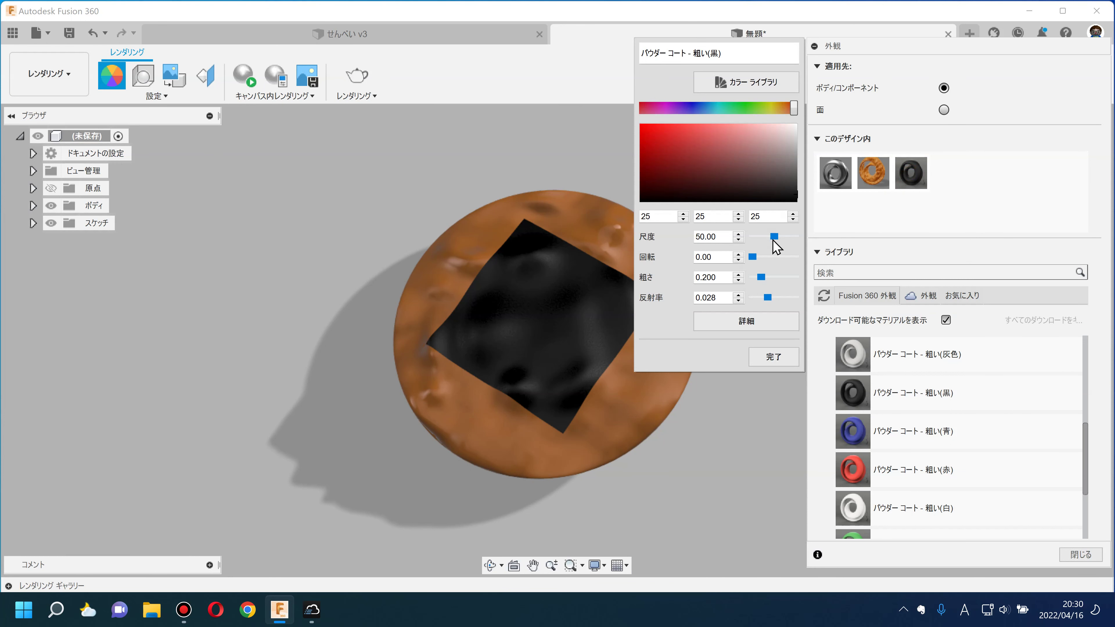
{"action": "left_click_drag", "start_coordinate": [789, 238], "coordinate": [795, 238]}
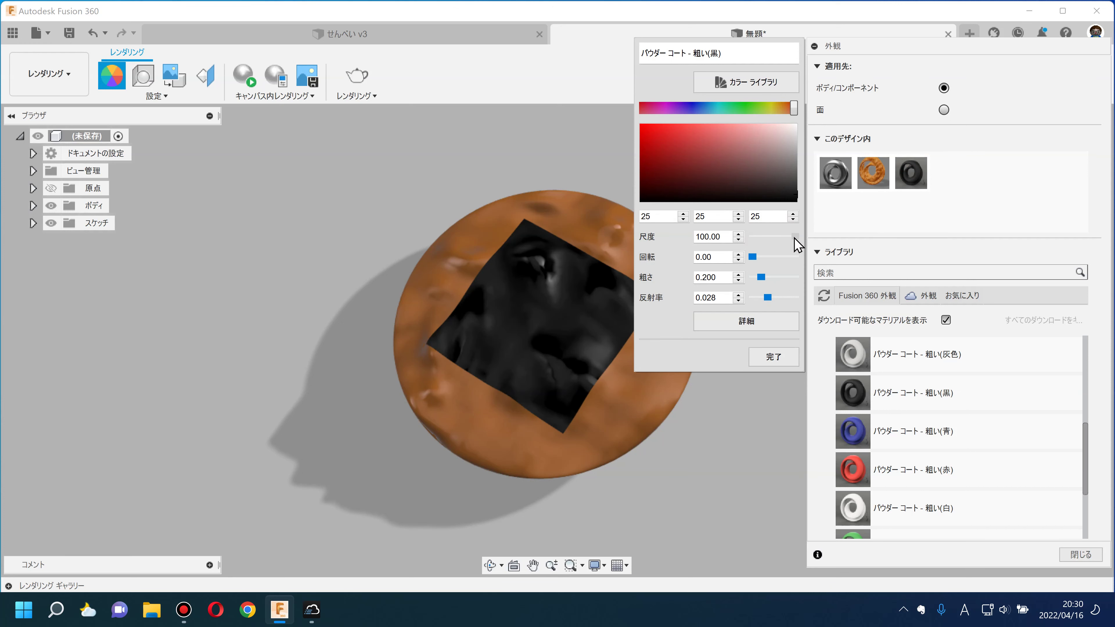
{"action": "left_click", "coordinate": [773, 357]}
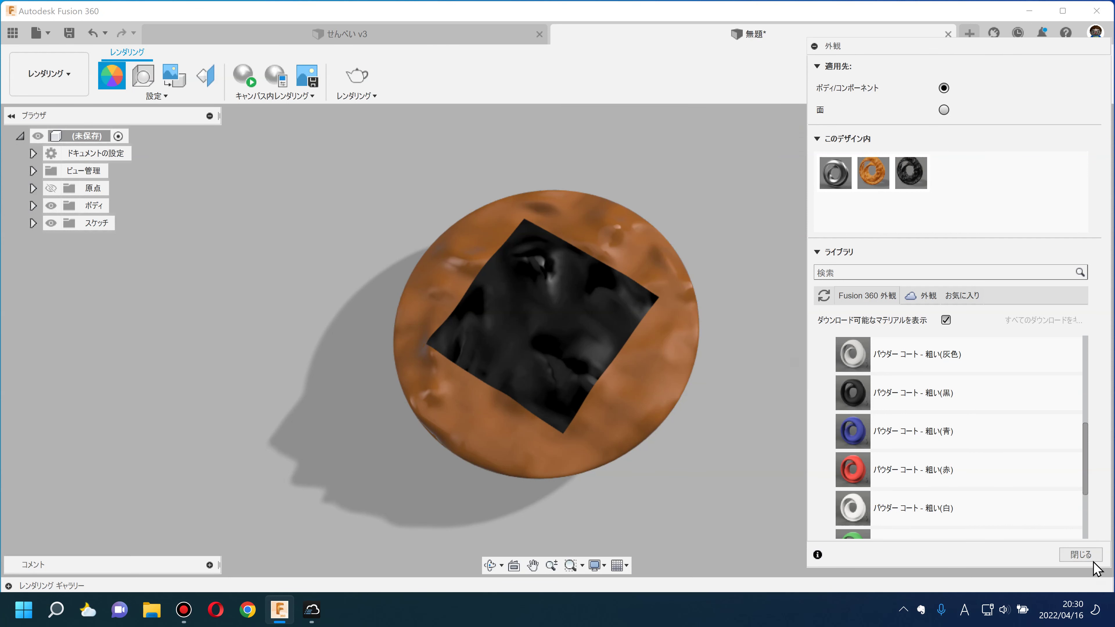
{"action": "left_click", "coordinate": [1079, 554]}
Reframe the view of the cracker and return to the Design workspace
{"action": "mouse_move", "coordinate": [891, 399]}
{"action": "middle_mouse_down"}
{"action": "mouse_move", "coordinate": [883, 408]}
{"action": "mouse_move", "coordinate": [861, 378]}
{"action": "mouse_move", "coordinate": [903, 363]}
{"action": "mouse_move", "coordinate": [888, 349]}
{"action": "mouse_move", "coordinate": [833, 416]}
{"action": "mouse_move", "coordinate": [846, 378]}
{"action": "middle_mouse_up"}
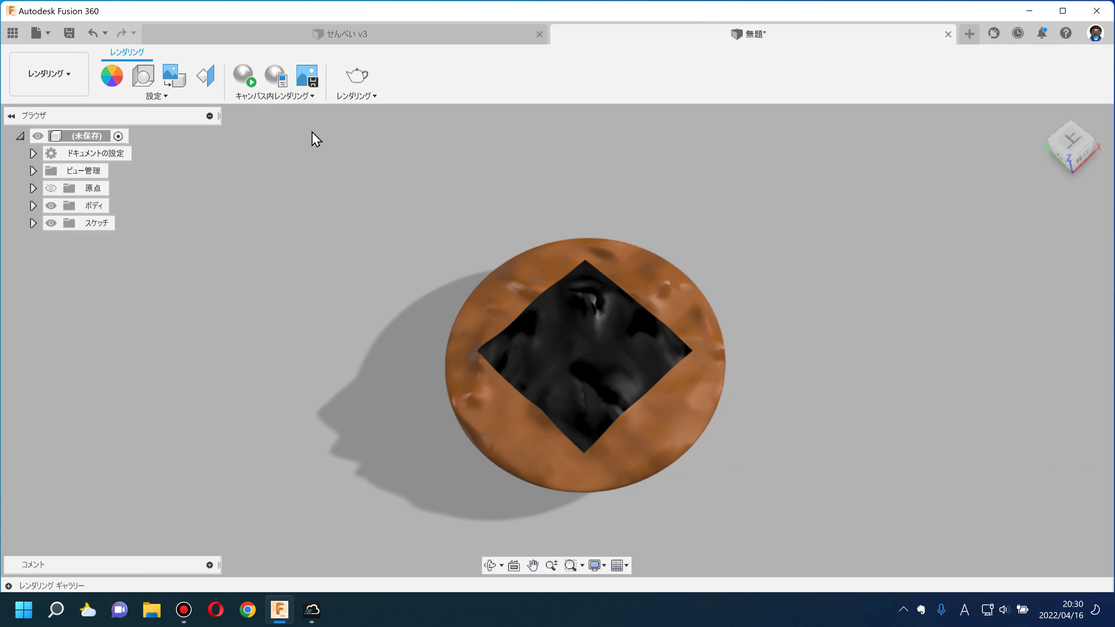
{"action": "scroll", "coordinate": [692, 369], "scroll_direction": "up", "scroll_amount": 2}
{"action": "scroll", "coordinate": [680, 370], "scroll_direction": "up", "scroll_amount": 3}
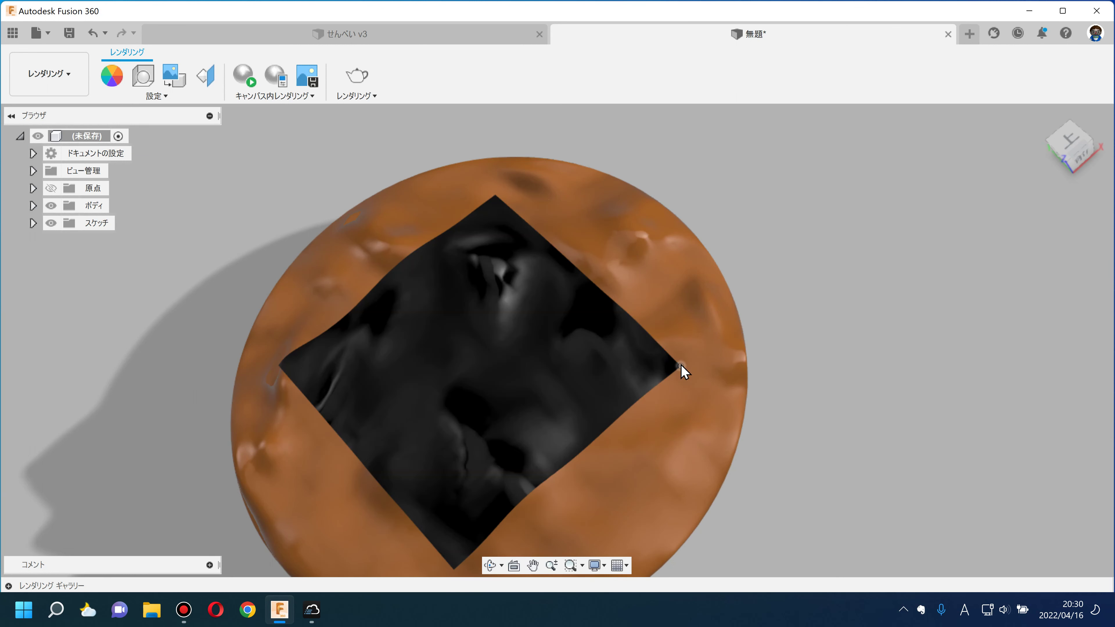
{"action": "scroll", "coordinate": [653, 298], "scroll_direction": "down", "scroll_amount": 3}
{"action": "mouse_move", "coordinate": [811, 313]}
{"action": "middle_mouse_down", "text": "shift"}
{"action": "mouse_move", "coordinate": [797, 288]}
{"action": "mouse_move", "coordinate": [838, 305]}
{"action": "middle_mouse_up", "text": "shift"}
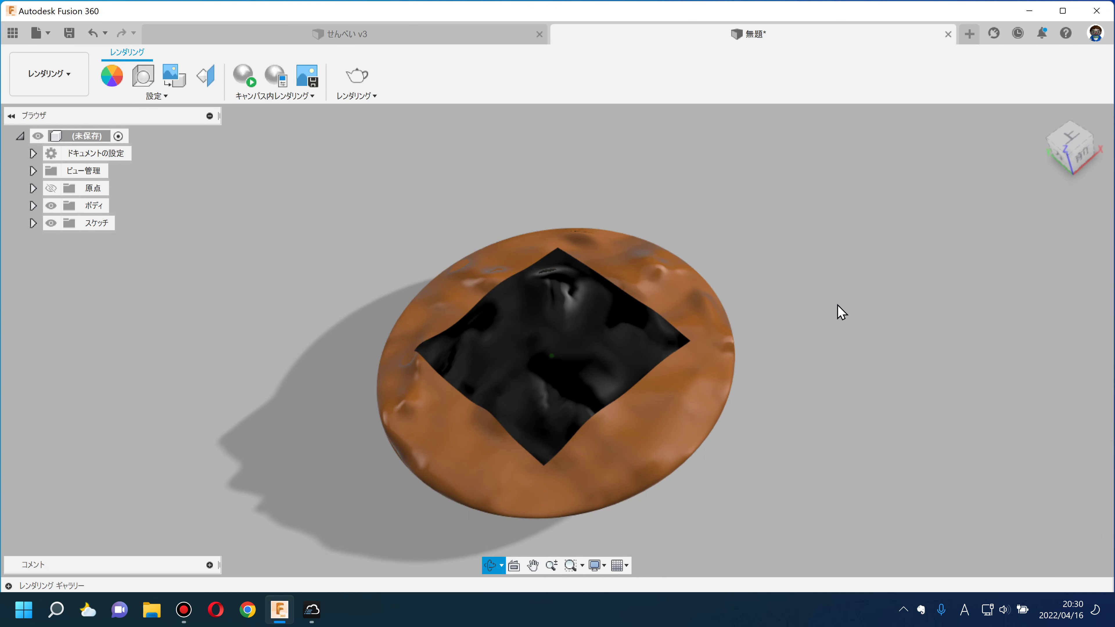
{"action": "left_click", "coordinate": [70, 93]}
{"action": "left_click", "coordinate": [66, 110]}
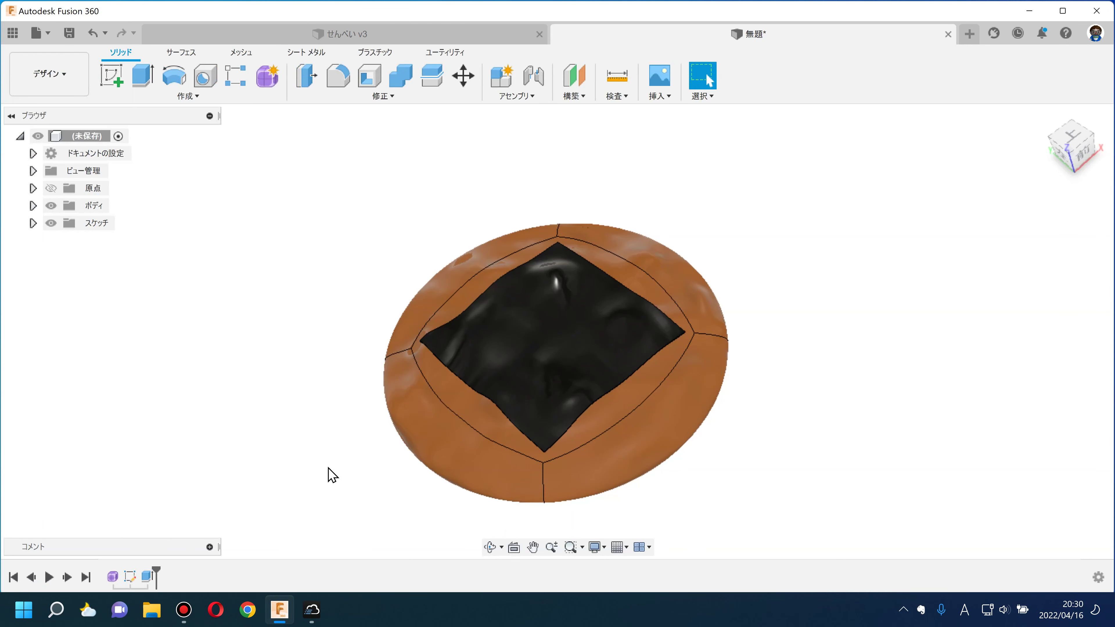
Edit the square's sketch so the black sheet gets 3 mm rounded corners
{"action": "double_click", "coordinate": [130, 576]}
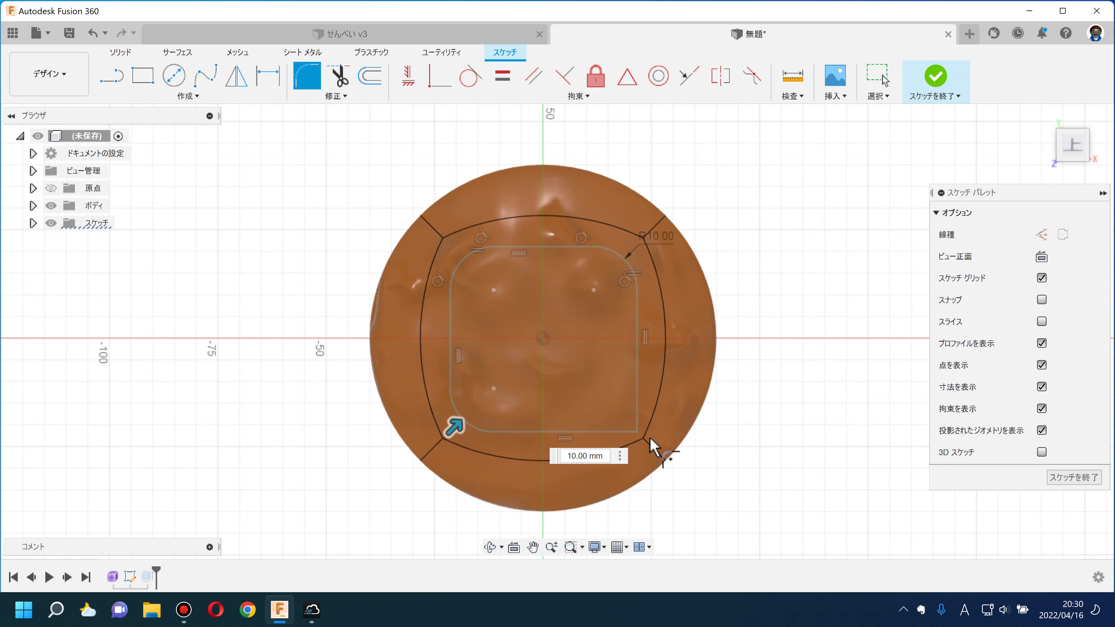
{"action": "left_click", "coordinate": [638, 431]}
{"action": "key", "text": "Escape"}
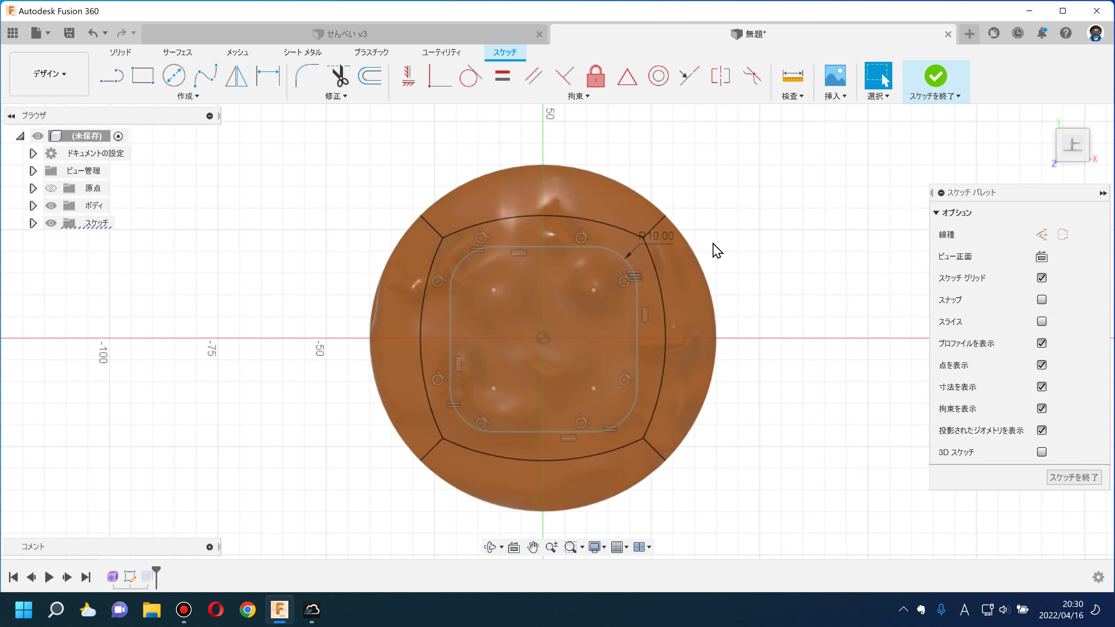
{"action": "key", "text": "Escape"}
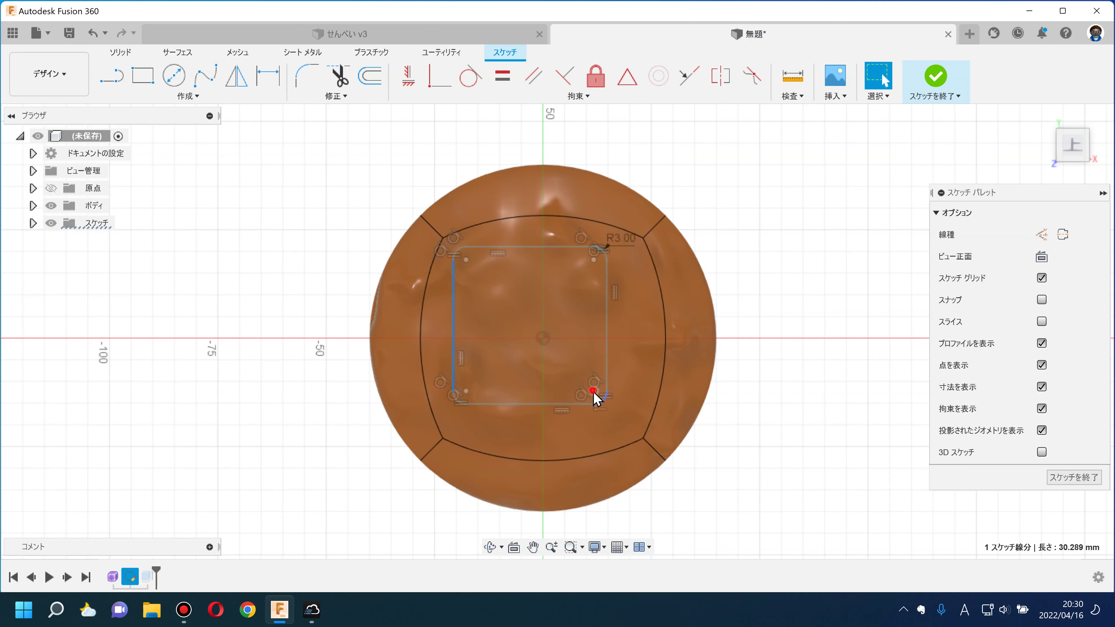
{"action": "left_click_drag", "start_coordinate": [614, 413], "coordinate": [617, 414]}
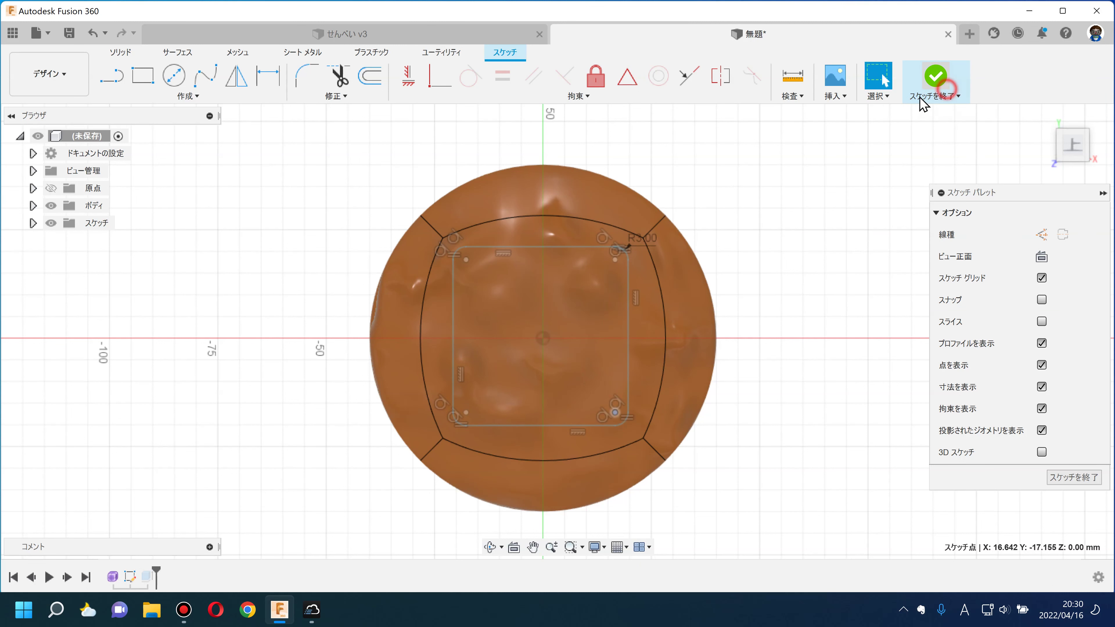
{"action": "left_click", "coordinate": [833, 276]}
Switch to the Rendering workspace and look down onto the cracker
{"action": "left_click", "coordinate": [66, 79]}
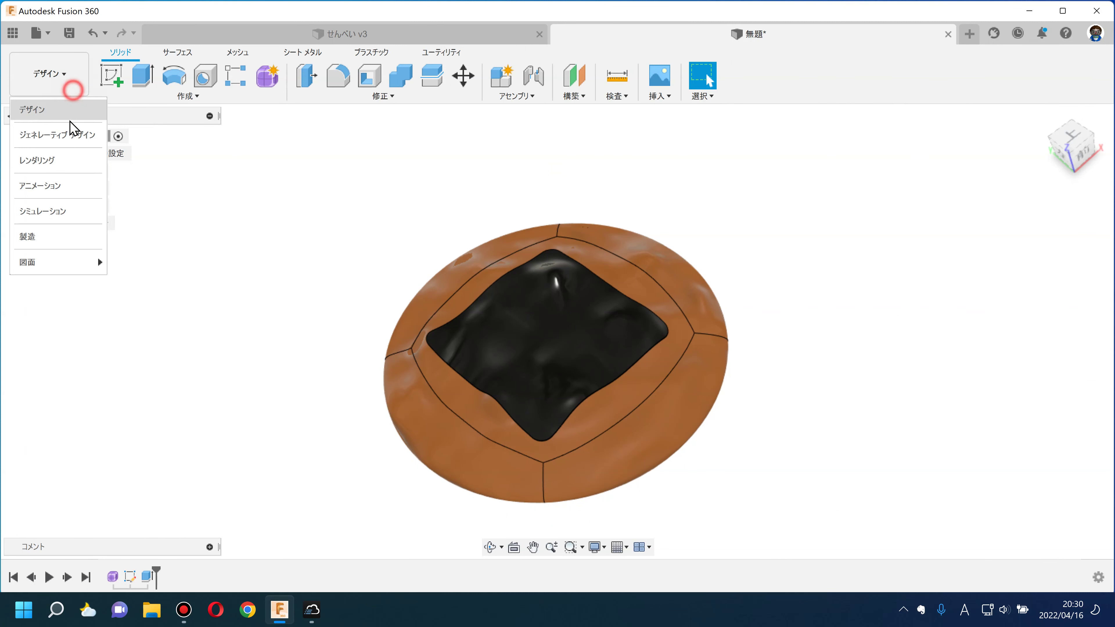
{"action": "left_click", "coordinate": [88, 158]}
{"action": "middle_click_drag", "start_coordinate": [327, 278], "coordinate": [316, 298], "text": "shift"}
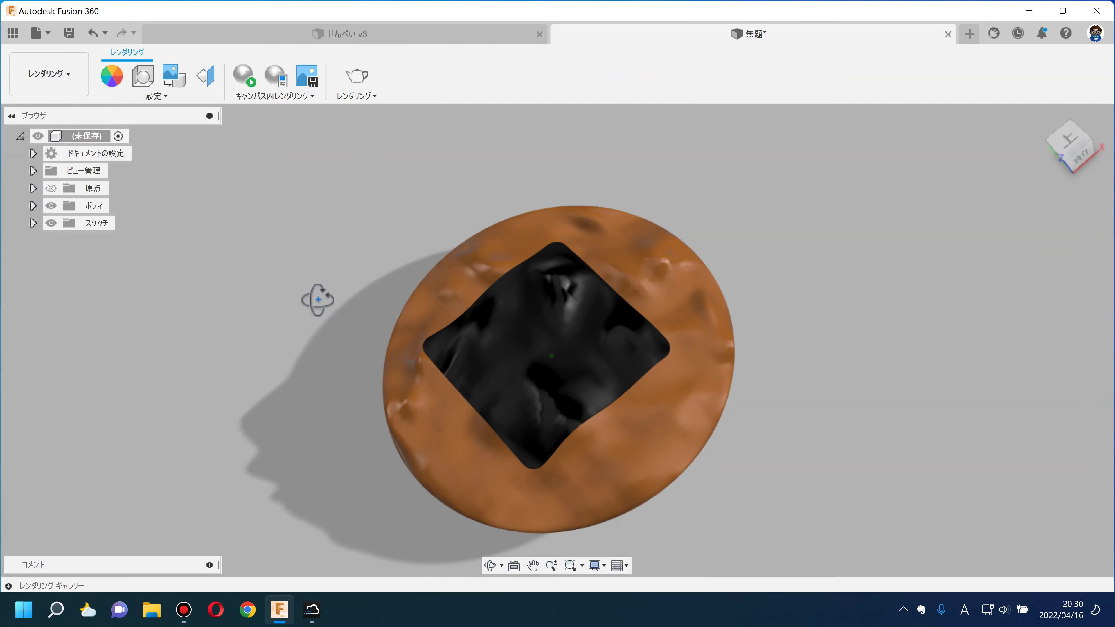
Tilt the view to see the whole cracker and return to the Design workspace
{"action": "scroll", "coordinate": [610, 303], "scroll_direction": "up", "scroll_amount": 5}
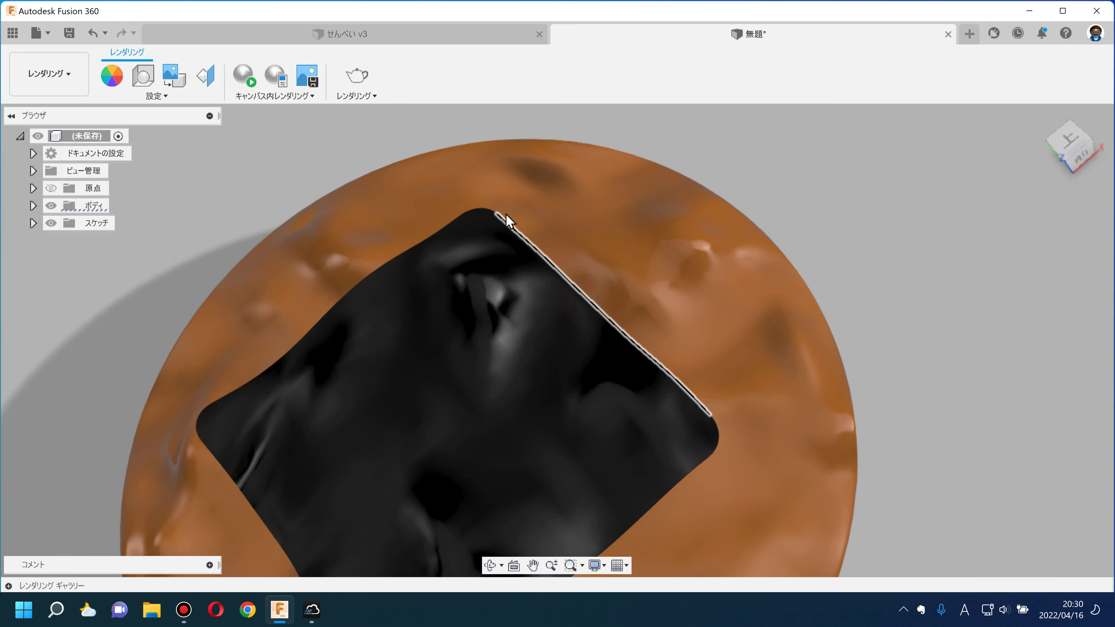
{"action": "scroll", "coordinate": [900, 263], "scroll_direction": "down", "scroll_amount": 5}
{"action": "mouse_move", "coordinate": [899, 267]}
{"action": "middle_mouse_down", "text": "shift"}
{"action": "mouse_move", "coordinate": [908, 297]}
{"action": "mouse_move", "coordinate": [774, 250]}
{"action": "middle_mouse_up", "text": "shift"}
{"action": "left_click", "coordinate": [60, 88]}
{"action": "left_click", "coordinate": [49, 109]}
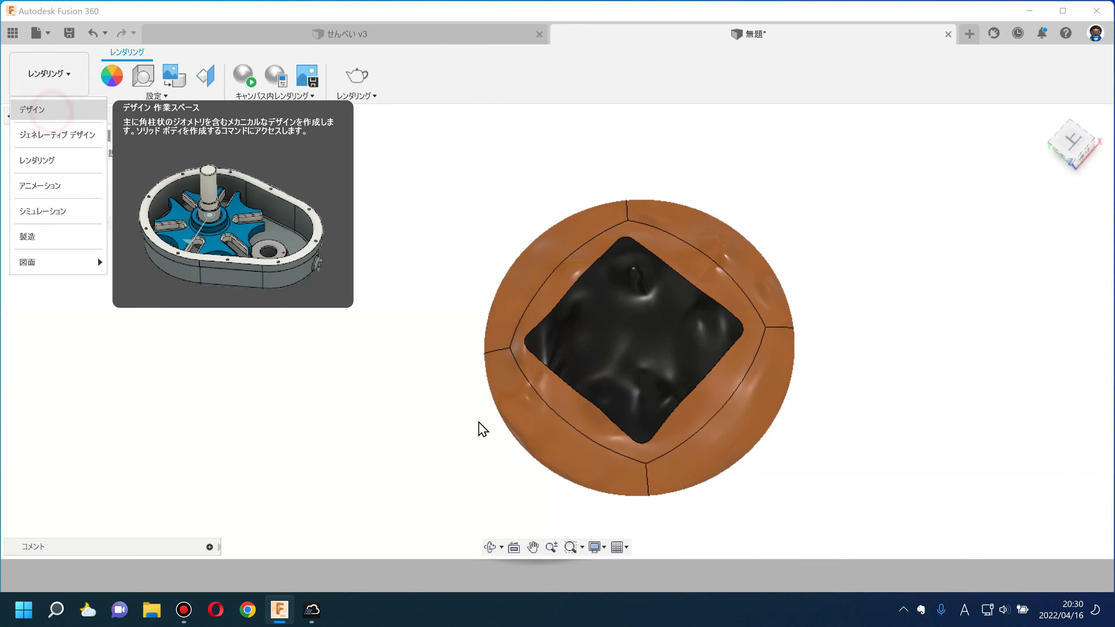
Open the existing rounded-square sketch for editing and expand the Bodies list
{"action": "double_click", "coordinate": [132, 577]}
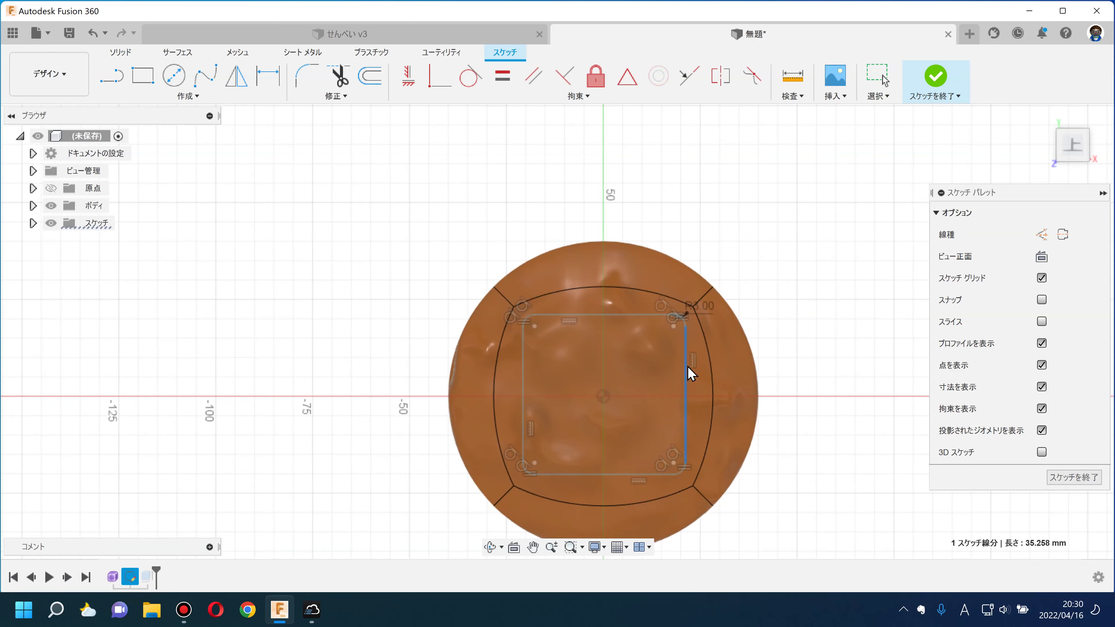
{"action": "scroll", "coordinate": [748, 360], "scroll_direction": "up", "scroll_amount": 3}
{"action": "scroll", "coordinate": [714, 361], "scroll_direction": "down", "scroll_amount": 3}
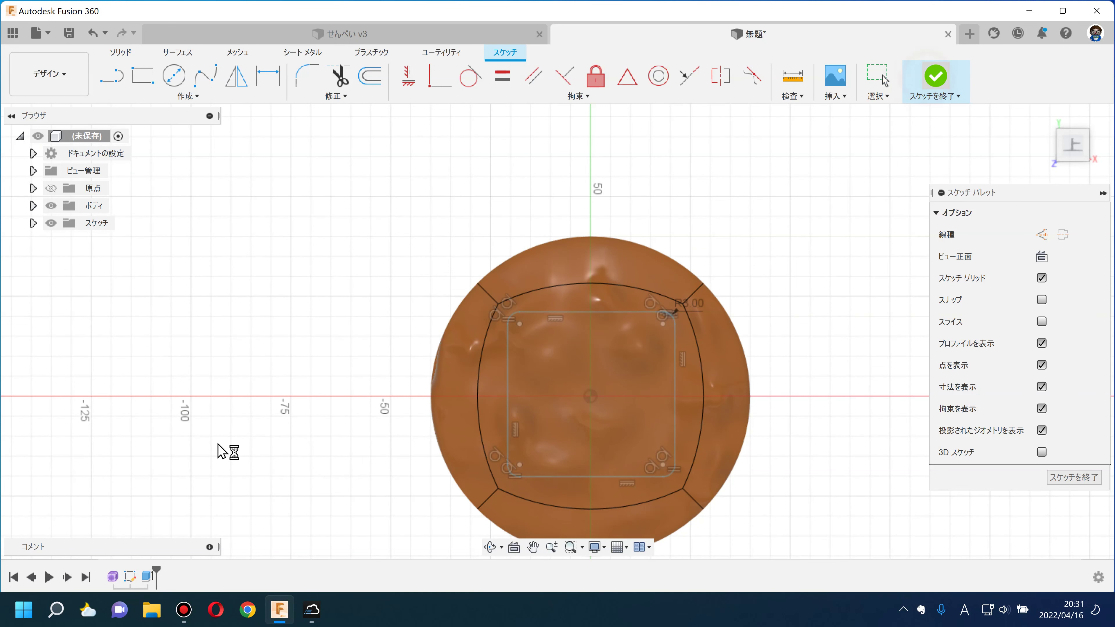
{"action": "left_click", "coordinate": [33, 206]}
Hide ボディ2 and start a spline sketch on the cracker's top face
{"action": "left_click", "coordinate": [64, 240]}
{"action": "left_click", "coordinate": [124, 77]}
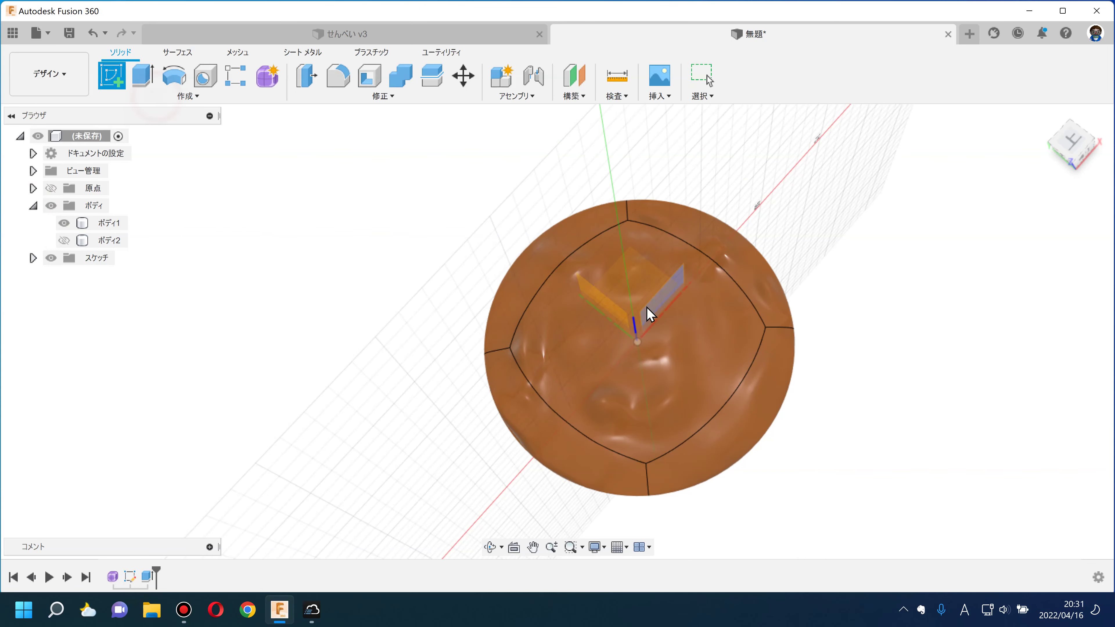
{"action": "left_click", "coordinate": [646, 289]}
{"action": "left_click", "coordinate": [205, 76]}
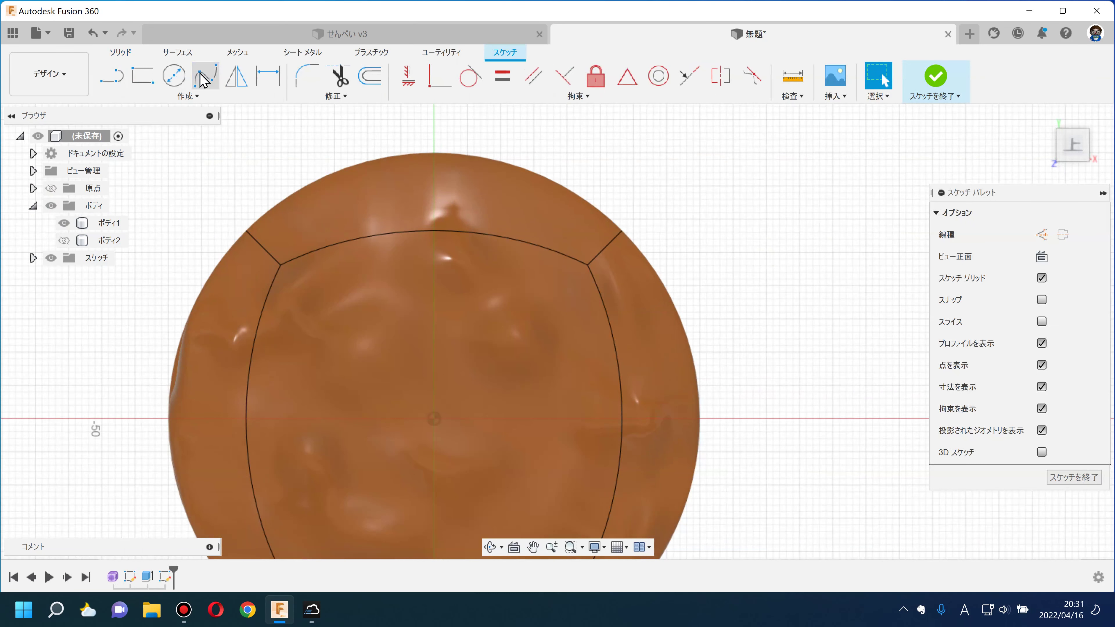
Draw a freehand rounded-square spline outline and reshape its points
{"action": "left_click", "coordinate": [588, 363]}
{"action": "left_click", "coordinate": [573, 446]}
{"action": "middle_click_drag", "start_coordinate": [577, 454], "coordinate": [617, 342]}
{"action": "left_click", "coordinate": [594, 409]}
{"action": "left_click", "coordinate": [373, 409]}
{"action": "left_click", "coordinate": [330, 321]}
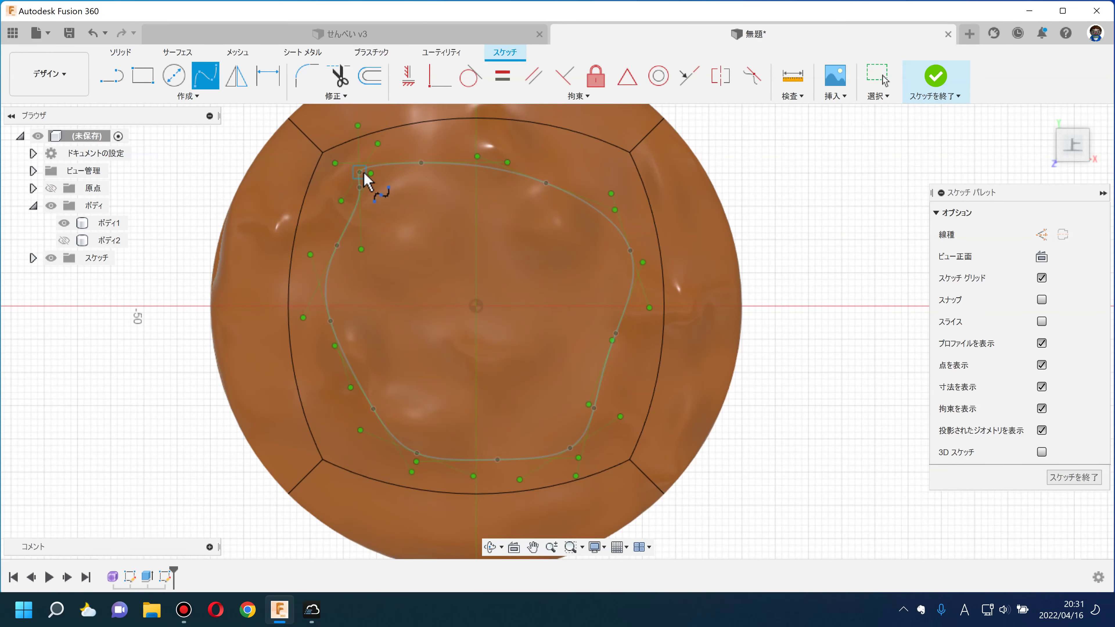
{"action": "left_click_drag", "start_coordinate": [360, 188], "coordinate": [341, 199]}
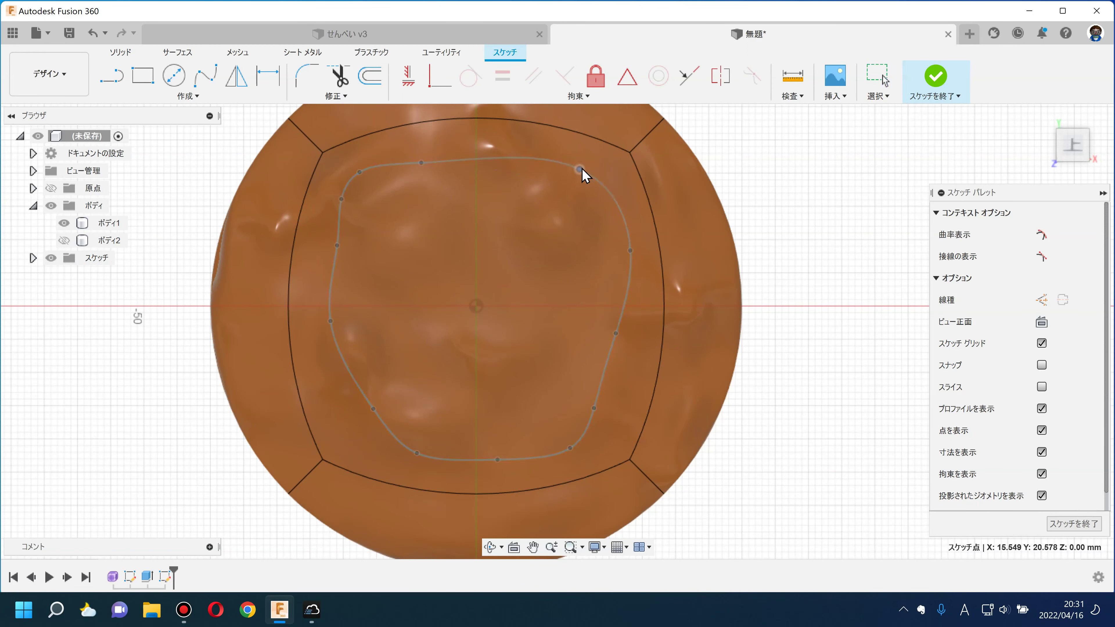
{"action": "left_click_drag", "start_coordinate": [594, 408], "coordinate": [622, 409]}
{"action": "left_click_drag", "start_coordinate": [615, 333], "coordinate": [630, 329]}
{"action": "left_click", "coordinate": [617, 176]}
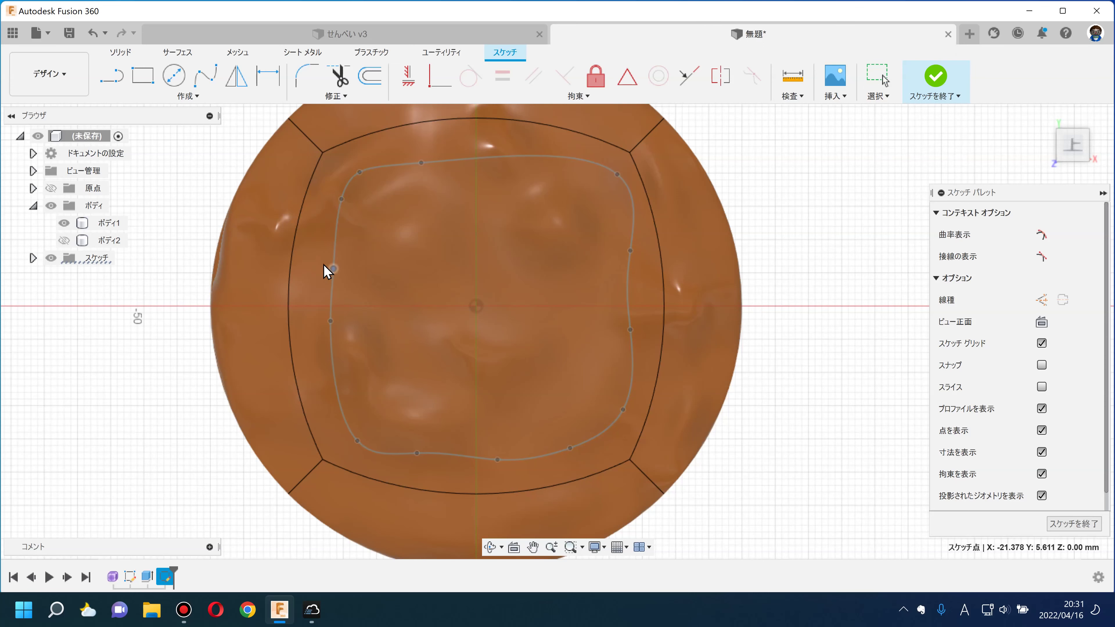
{"action": "left_click", "coordinate": [856, 272]}
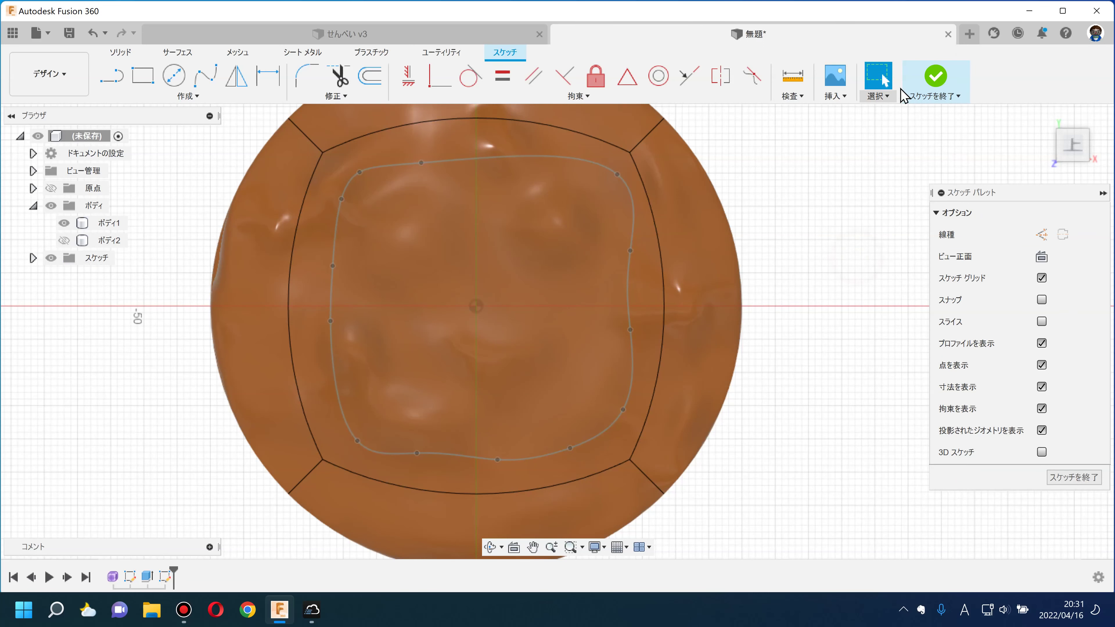
Extrude the spline outline 0.2 mm from the cracker body ボディ1 as a new body
{"action": "left_click", "coordinate": [935, 79]}
{"action": "left_click", "coordinate": [141, 76]}
{"action": "left_click", "coordinate": [961, 276]}
{"action": "left_click", "coordinate": [965, 323]}
{"action": "left_click", "coordinate": [713, 274]}
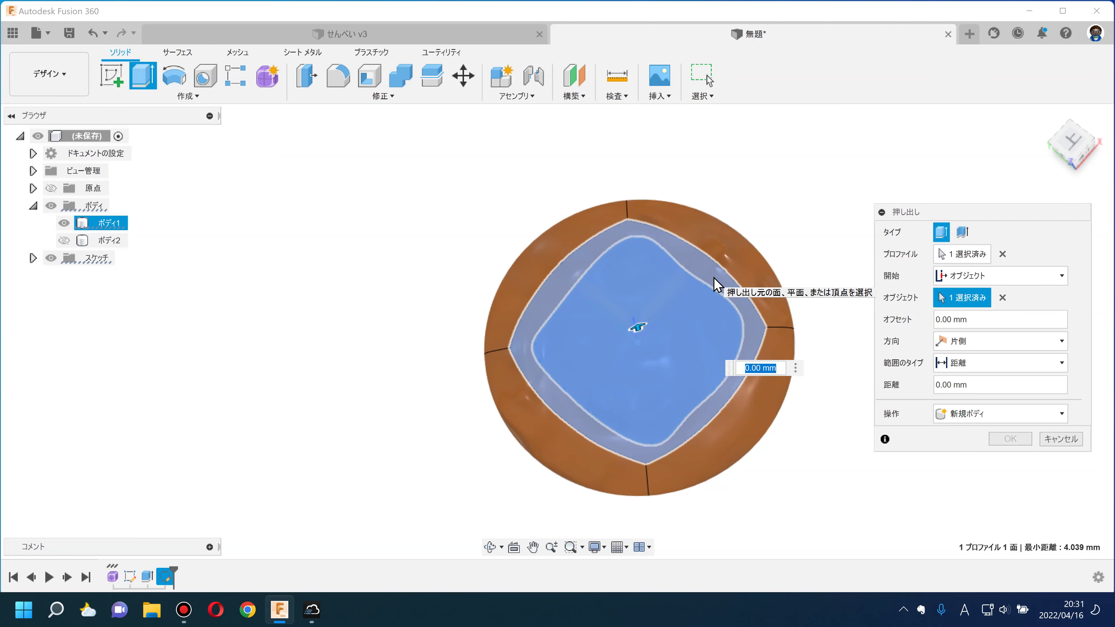
{"action": "key", "text": "Return"}
{"action": "left_click", "coordinate": [990, 414]}
{"action": "left_click", "coordinate": [972, 478]}
{"action": "left_click", "coordinate": [1005, 439]}
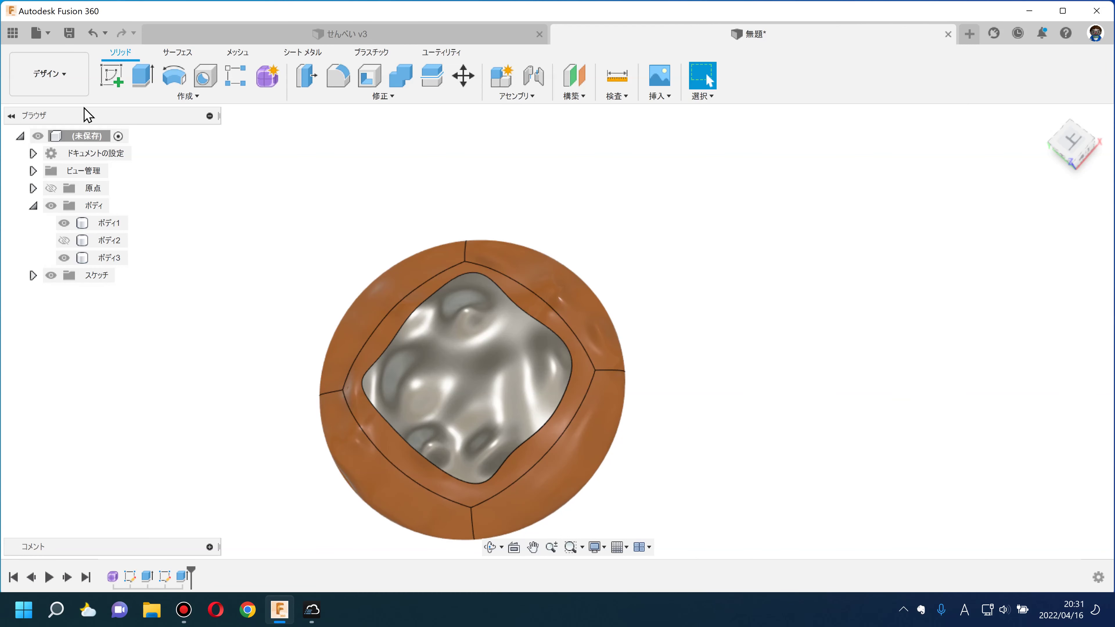
{"action": "left_click", "coordinate": [51, 84]}
{"action": "left_click", "coordinate": [26, 157]}
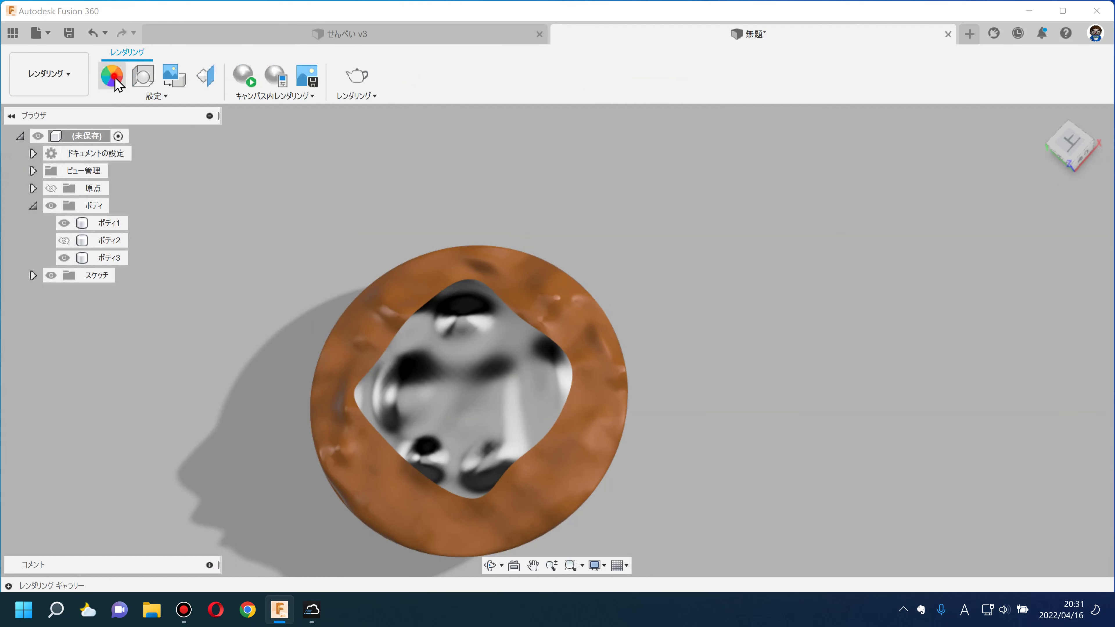
Apply the black appearance to the new centre body ボディ3
{"action": "key", "text": "a"}
{"action": "left_click_drag", "start_coordinate": [870, 180], "coordinate": [472, 399]}
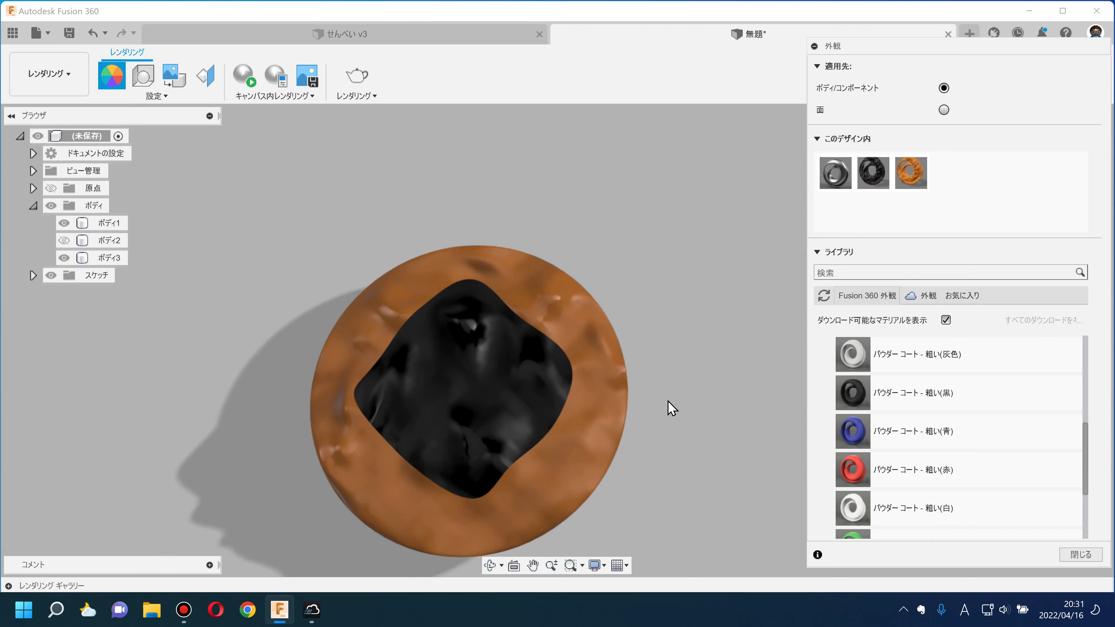
{"action": "left_click", "coordinate": [1071, 553]}
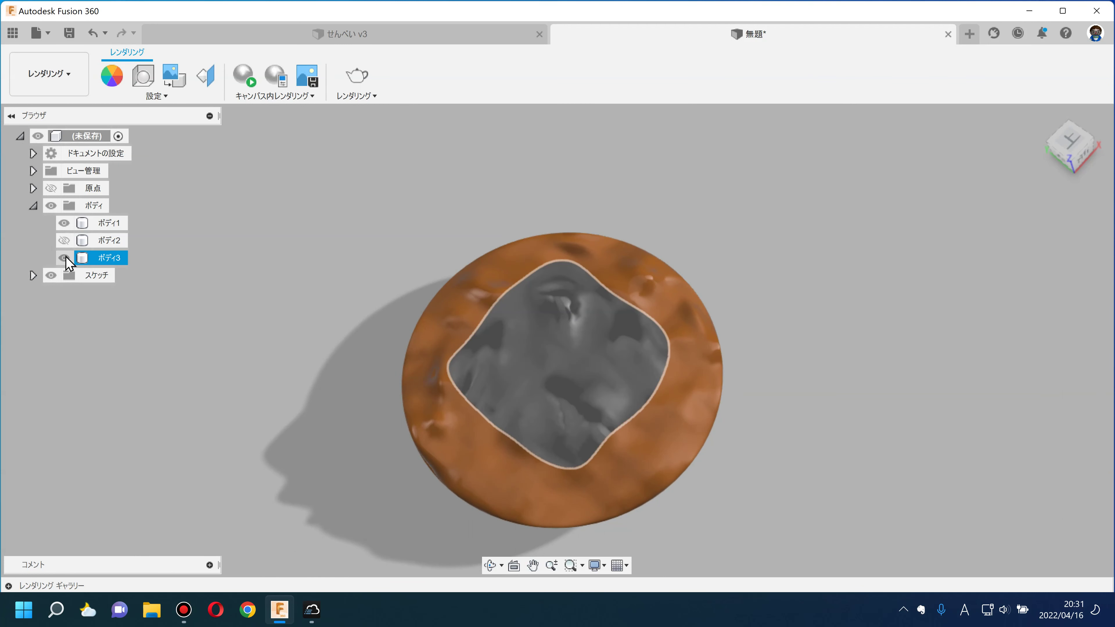
Hide both centre bodies ボディ2 and ボディ3 and return to the Design workspace
{"action": "left_click", "coordinate": [64, 258]}
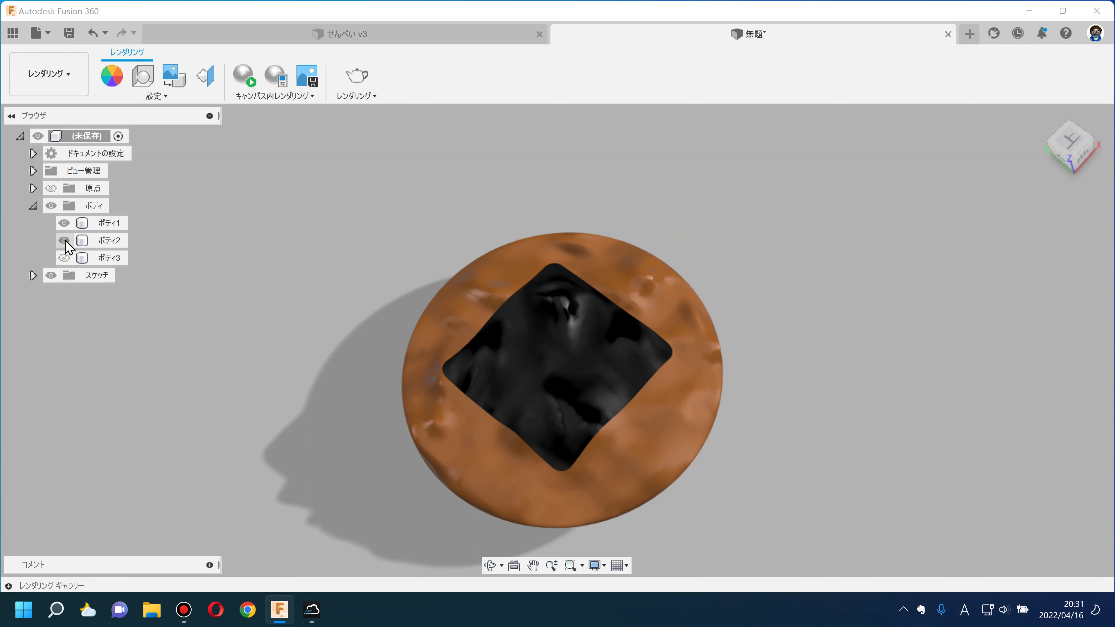
{"action": "middle_click_drag", "start_coordinate": [416, 294], "coordinate": [398, 306], "text": "shift"}
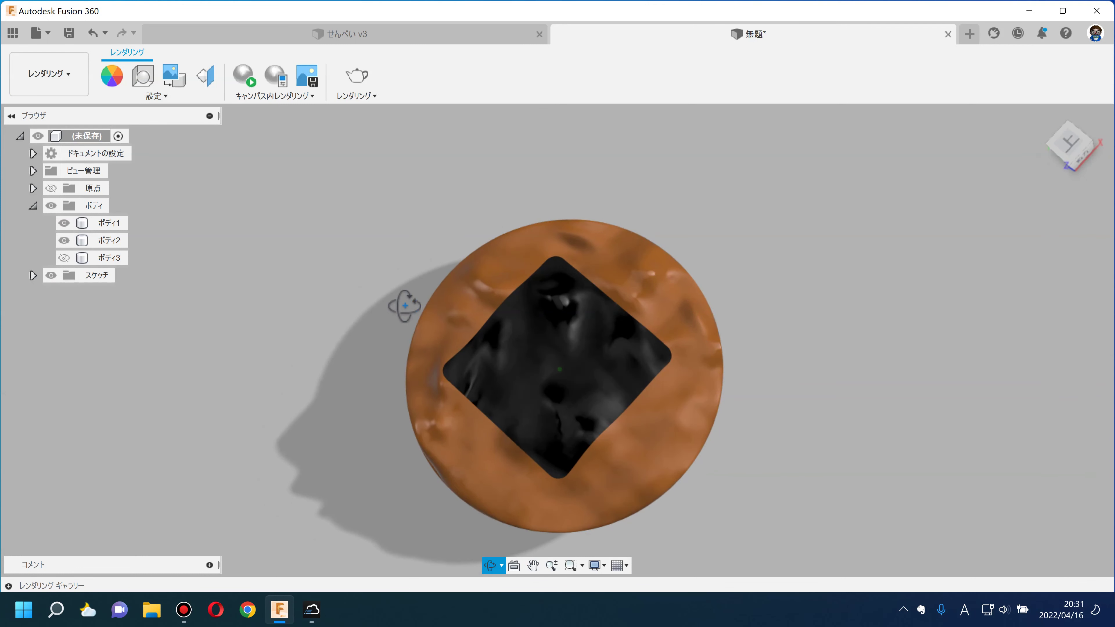
{"action": "left_click", "coordinate": [68, 239]}
{"action": "left_click", "coordinate": [48, 74]}
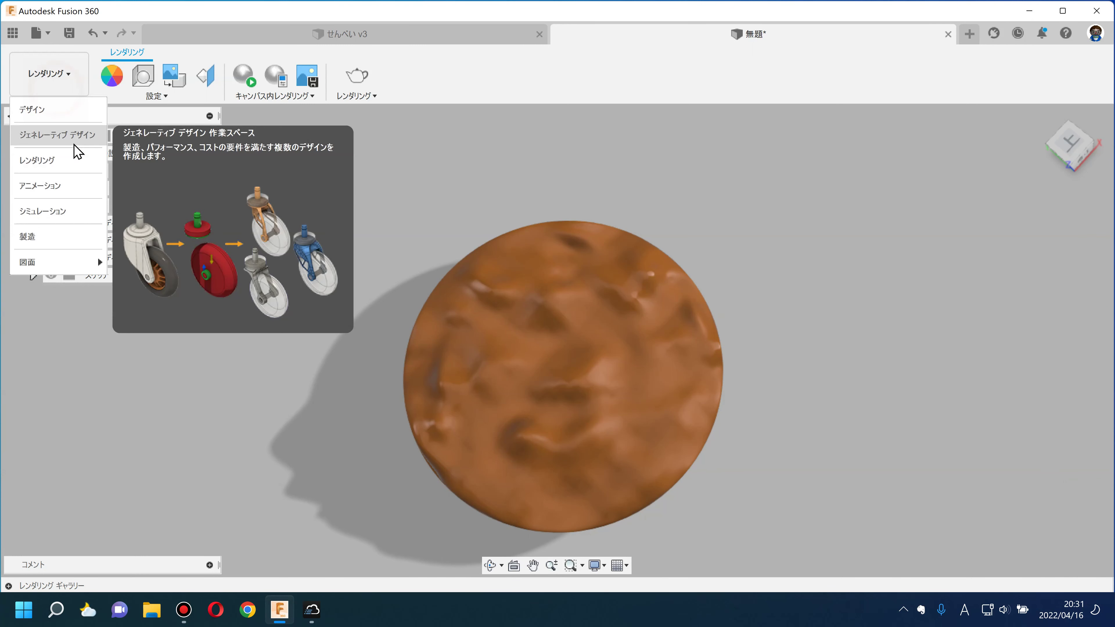
{"action": "left_click", "coordinate": [44, 109]}
{"action": "mouse_move", "coordinate": [323, 224]}
{"action": "middle_mouse_down", "text": "shift"}
{"action": "mouse_move", "coordinate": [428, 256]}
{"action": "mouse_move", "coordinate": [455, 199]}
{"action": "mouse_move", "coordinate": [394, 229]}
{"action": "mouse_move", "coordinate": [371, 259]}
{"action": "middle_mouse_up", "text": "shift"}
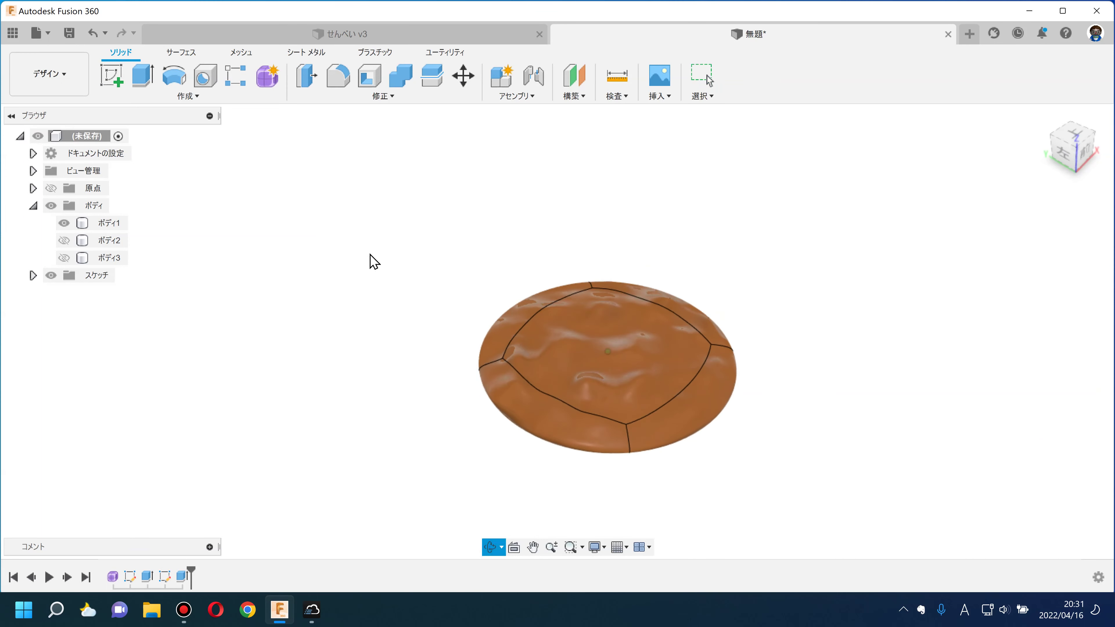
Show the centre bodies ボディ2 and ボディ3 again
{"action": "left_click", "coordinate": [63, 240]}
{"action": "left_click", "coordinate": [273, 281]}
{"action": "scroll", "coordinate": [273, 281], "scroll_direction": "up", "scroll_amount": 1}
{"action": "left_click", "coordinate": [63, 257]}
Select ボディ1–3 and start a Move/Copy on them in Free Move mode
{"action": "left_click", "coordinate": [116, 223]}
{"action": "left_click", "coordinate": [110, 257], "text": "shift"}
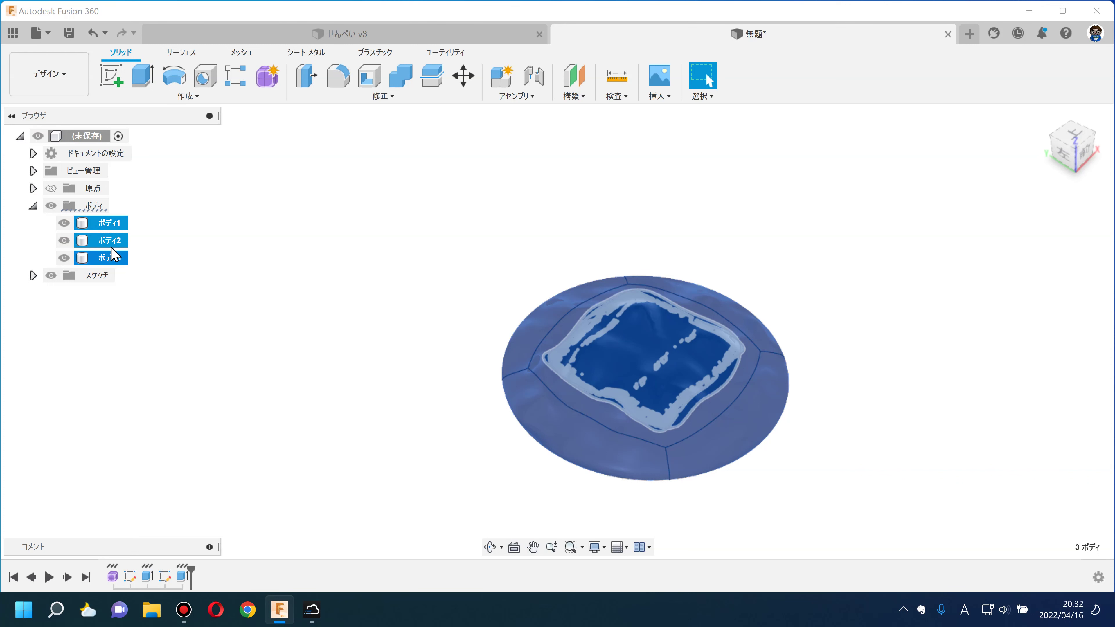
{"action": "right_click", "coordinate": [121, 250]}
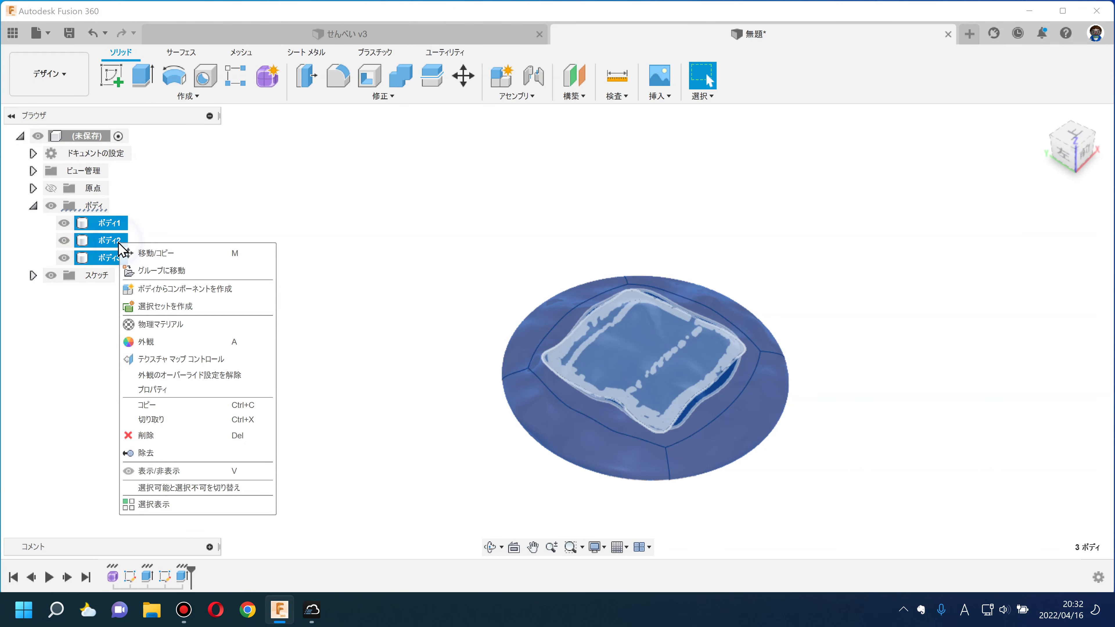
{"action": "left_click", "coordinate": [166, 254]}
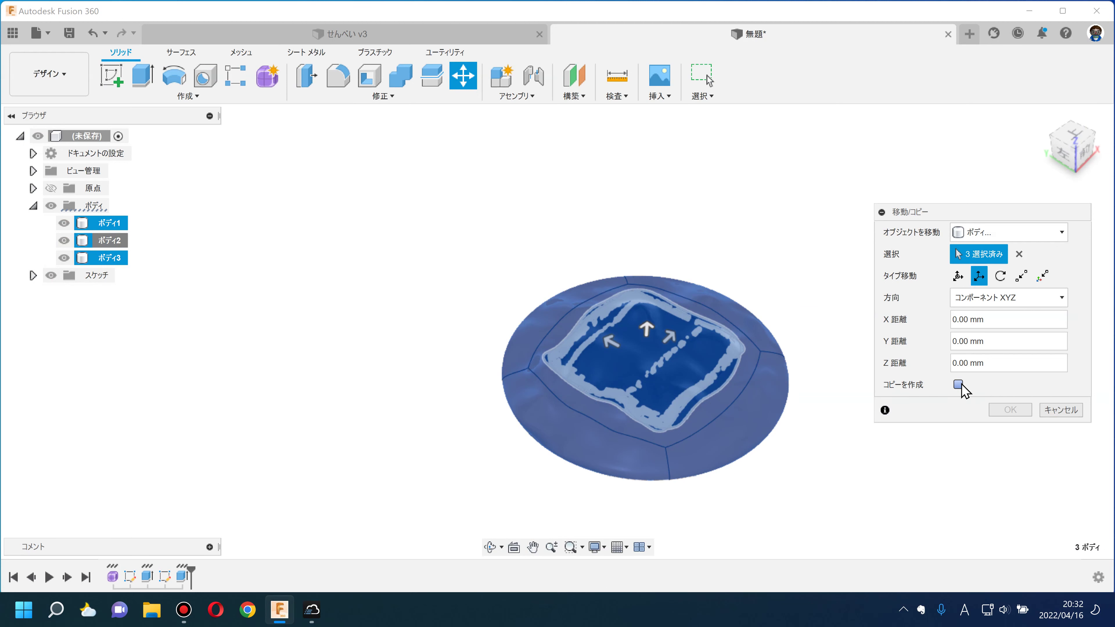
{"action": "middle_click_drag", "start_coordinate": [798, 444], "coordinate": [796, 431], "text": "shift"}
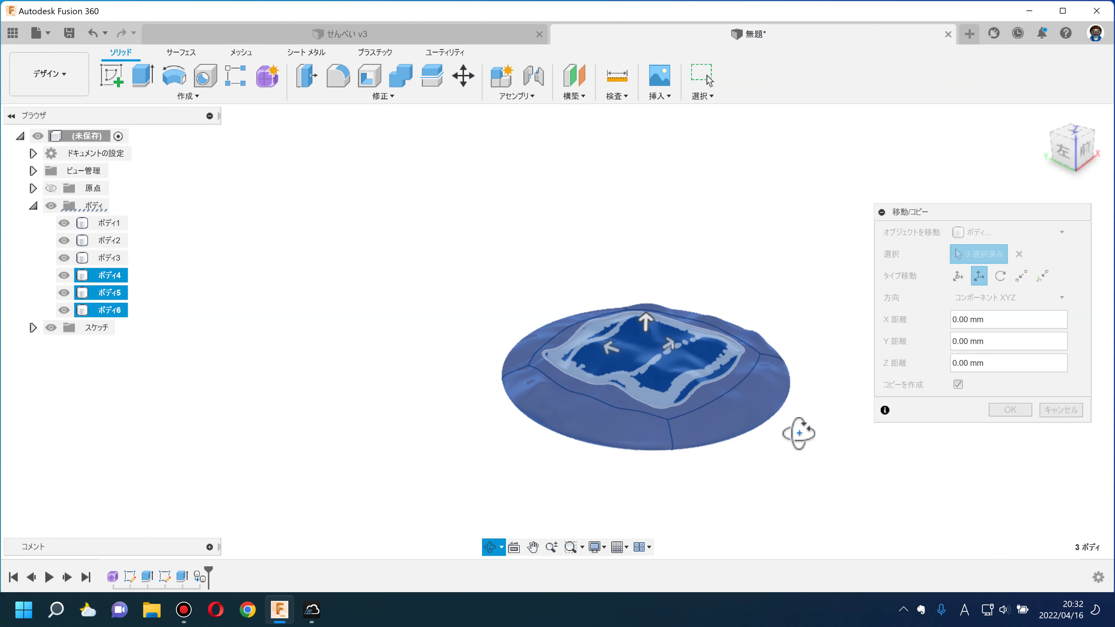
{"action": "left_click", "coordinate": [957, 275]}
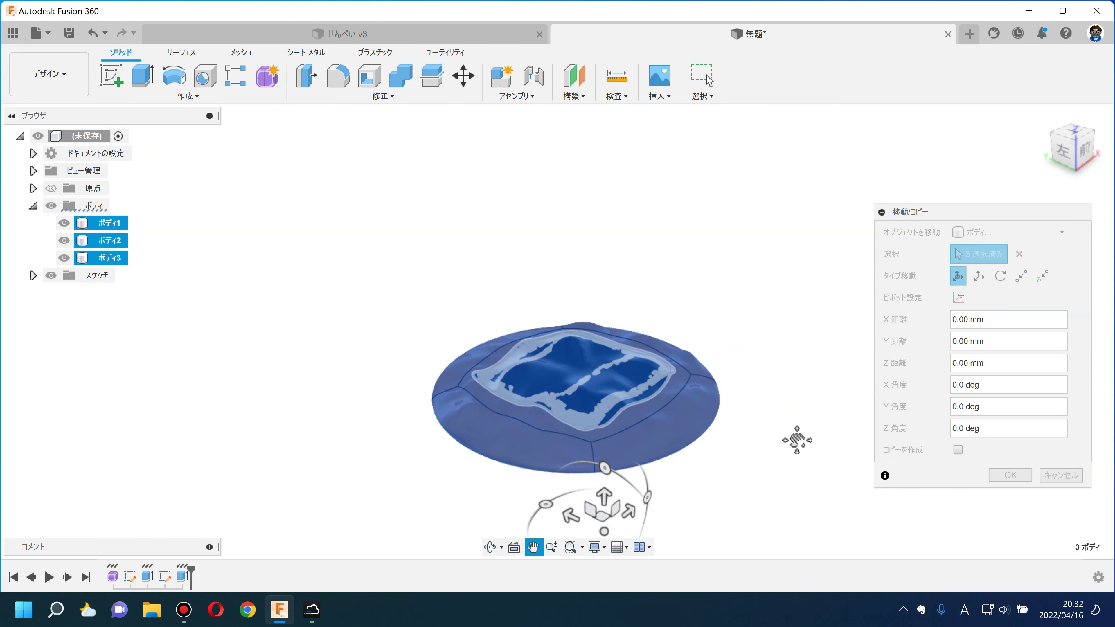
Set the Move/Copy pivot point at the cracker's top-face centre
{"action": "left_click", "coordinate": [958, 299]}
{"action": "left_click", "coordinate": [590, 334]}
{"action": "left_click", "coordinate": [51, 188]}
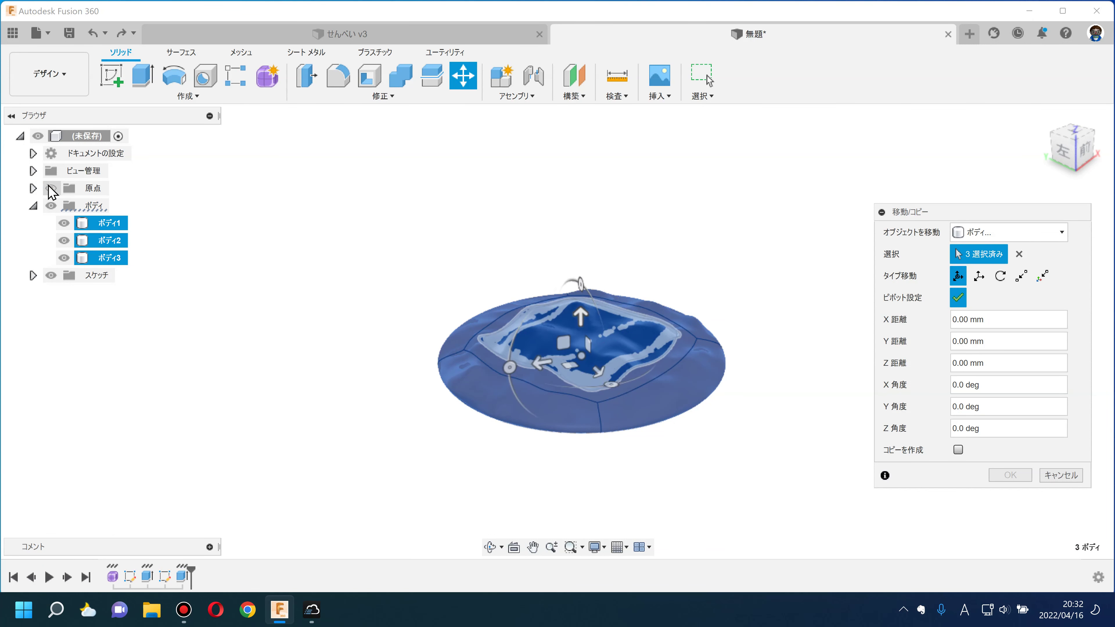
{"action": "middle_click_drag", "start_coordinate": [646, 294], "coordinate": [552, 395], "text": "shift"}
{"action": "scroll", "coordinate": [650, 298], "scroll_direction": "up", "scroll_amount": 3}
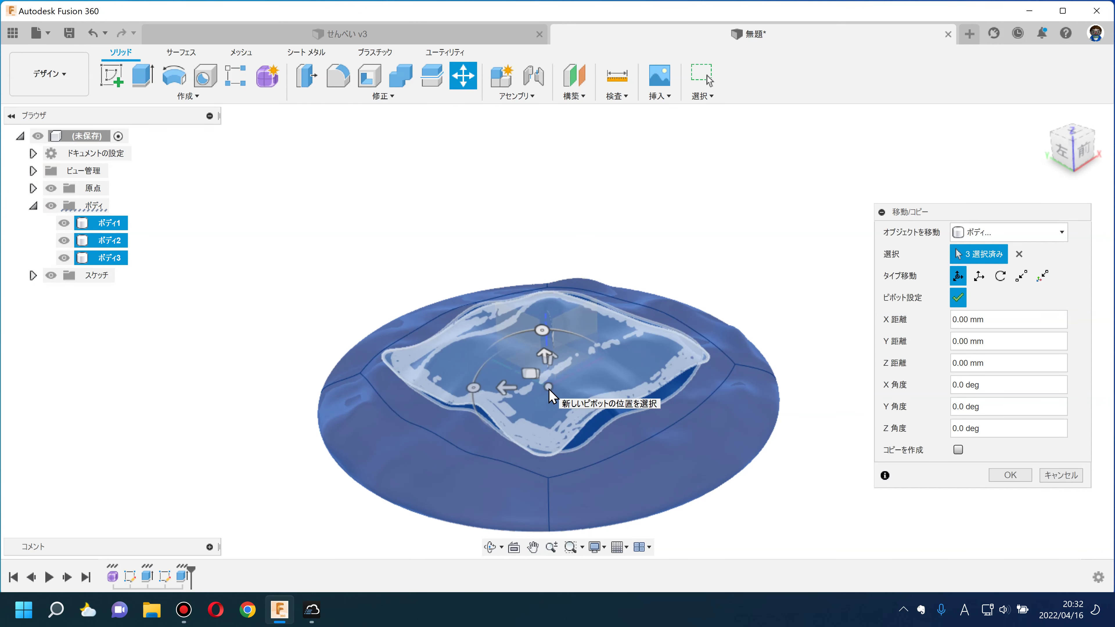
{"action": "left_click", "coordinate": [549, 389]}
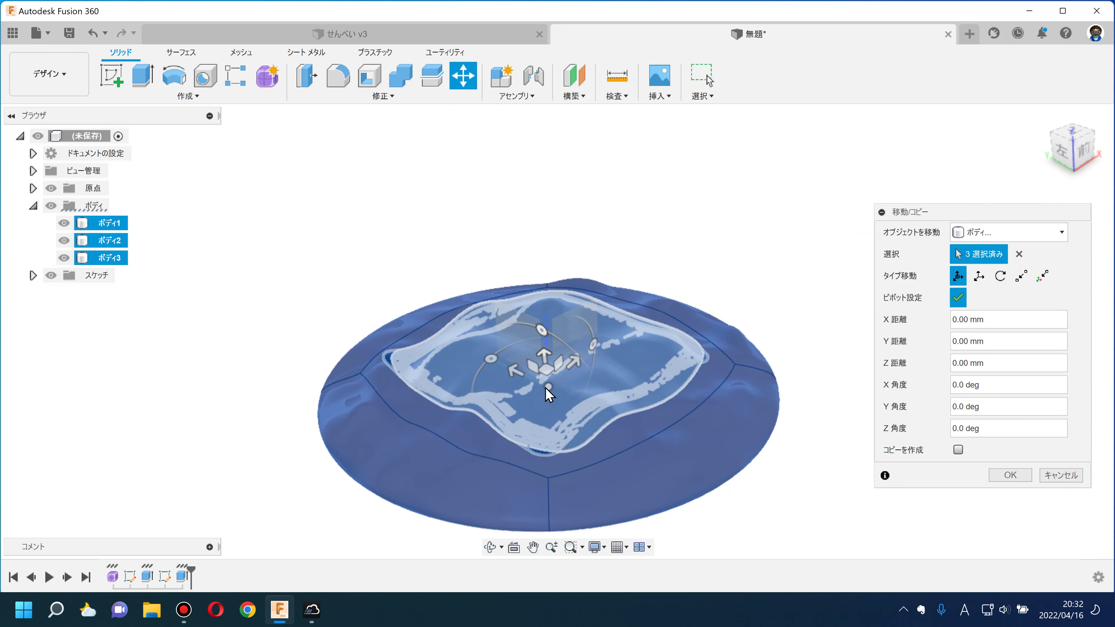
{"action": "left_click", "coordinate": [959, 299]}
{"action": "scroll", "coordinate": [573, 339], "scroll_direction": "down", "scroll_amount": 2}
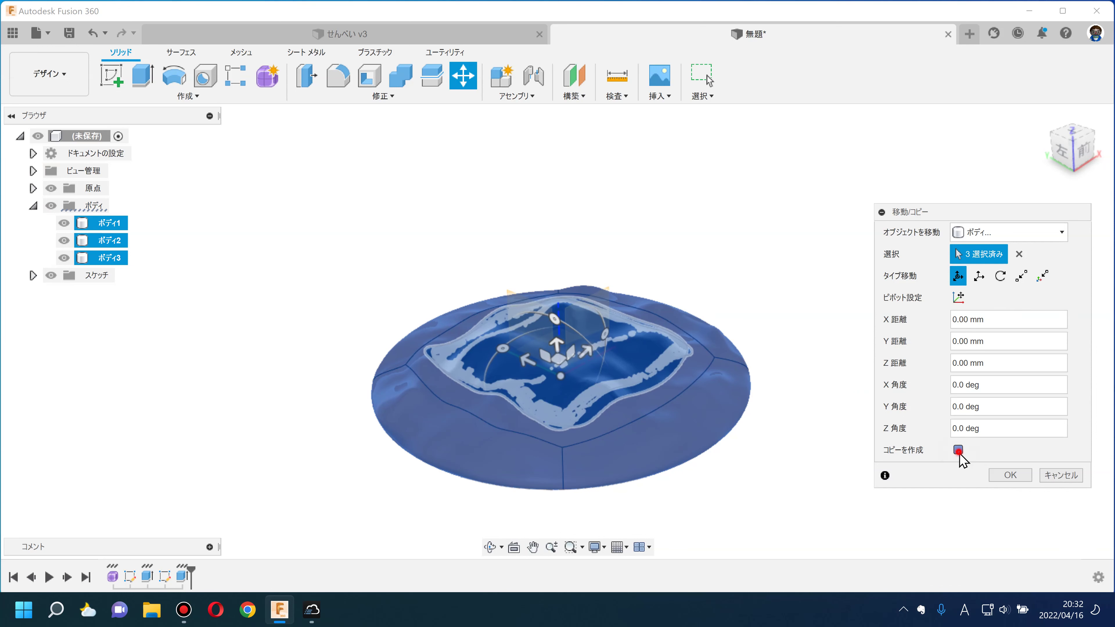
Tilt the copy 15° and offset it 4.361 mm X, 9.726 mm Y, overlapping the original
{"action": "left_click_drag", "start_coordinate": [555, 346], "coordinate": [543, 250]}
{"action": "scroll", "coordinate": [447, 334], "scroll_direction": "down", "scroll_amount": 2}
{"action": "middle_click_drag", "start_coordinate": [451, 334], "coordinate": [505, 270], "text": "shift"}
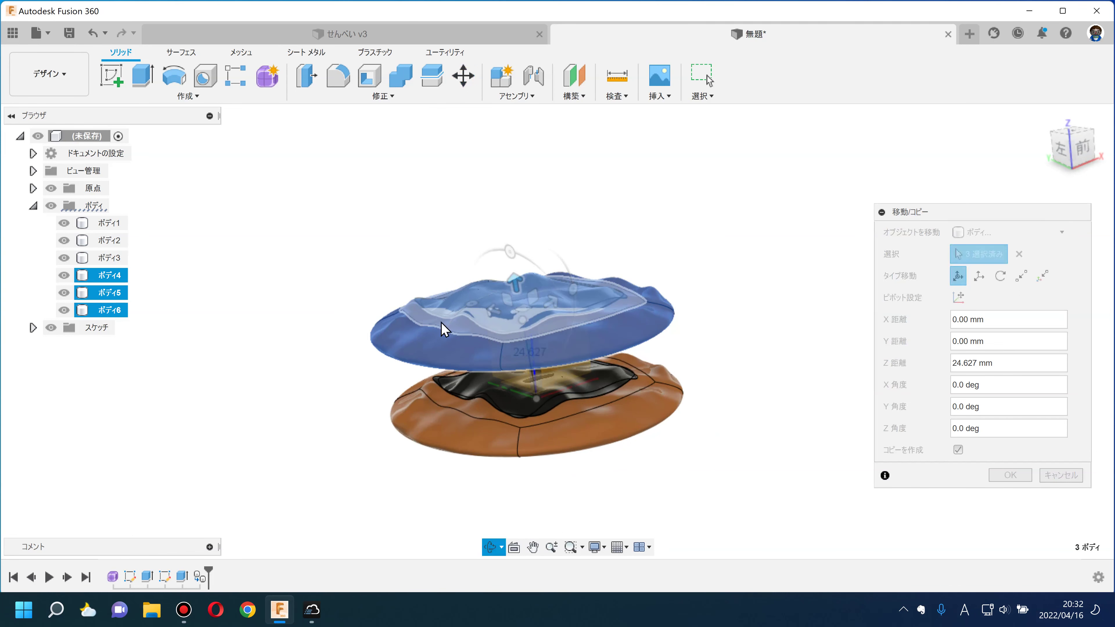
{"action": "left_click_drag", "start_coordinate": [509, 254], "coordinate": [463, 269]}
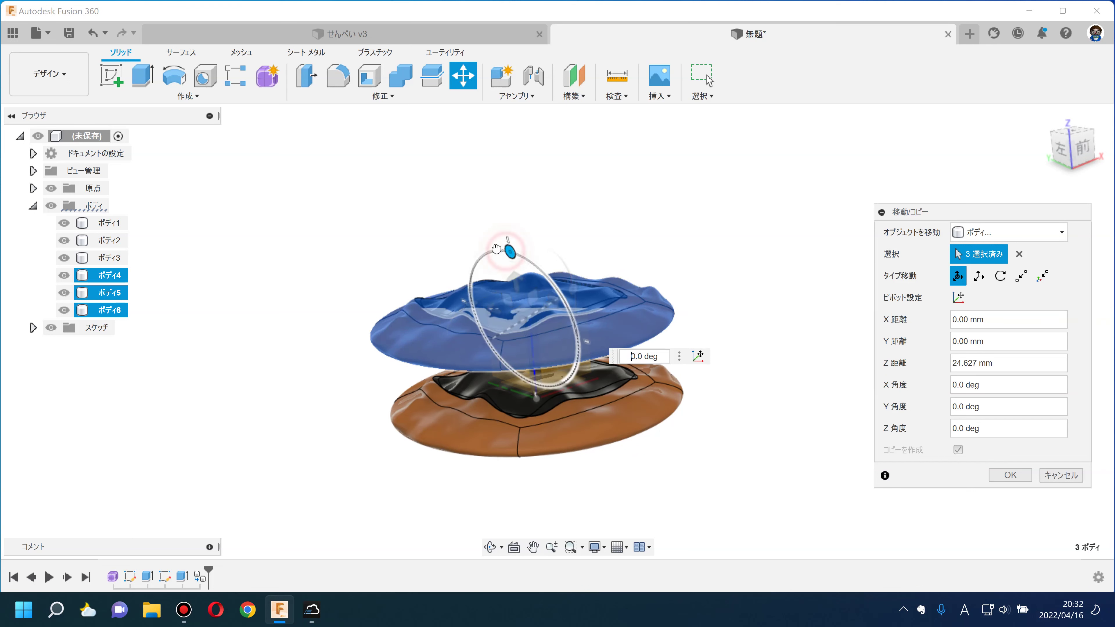
{"action": "key", "text": "ctrl+z"}
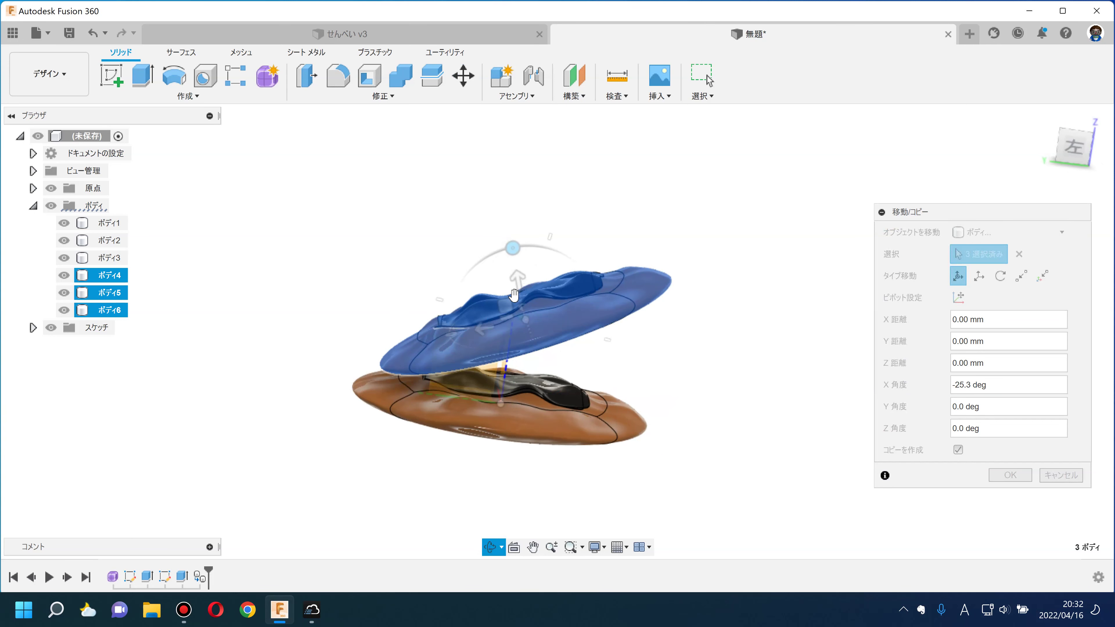
{"action": "mouse_move", "coordinate": [509, 323]}
{"action": "left_mouse_down"}
{"action": "mouse_move", "coordinate": [368, 336]}
{"action": "mouse_move", "coordinate": [386, 286]}
{"action": "left_mouse_up"}
{"action": "mouse_move", "coordinate": [385, 286]}
{"action": "middle_mouse_down", "text": "shift"}
{"action": "mouse_move", "coordinate": [360, 428]}
{"action": "mouse_move", "coordinate": [369, 434]}
{"action": "middle_mouse_up", "text": "shift"}
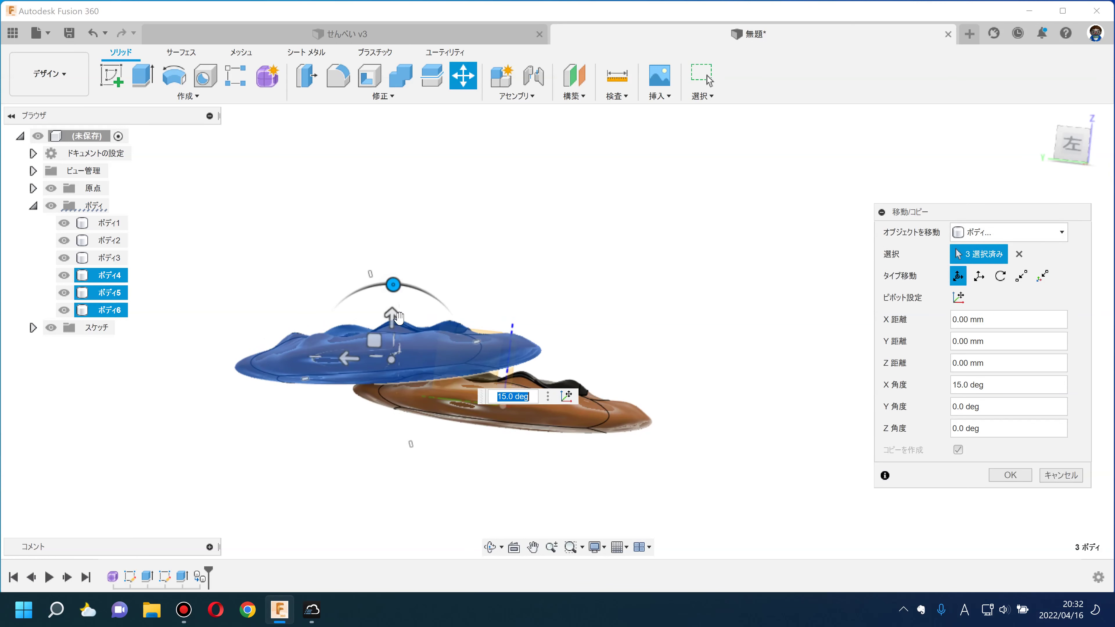
{"action": "left_click_drag", "start_coordinate": [392, 312], "coordinate": [393, 310]}
{"action": "mouse_move", "coordinate": [351, 392]}
{"action": "middle_mouse_down", "text": "shift"}
{"action": "mouse_move", "coordinate": [515, 480]}
{"action": "mouse_move", "coordinate": [675, 448]}
{"action": "mouse_move", "coordinate": [675, 482]}
{"action": "mouse_move", "coordinate": [672, 470]}
{"action": "middle_mouse_up", "text": "shift"}
{"action": "mouse_move", "coordinate": [466, 415]}
{"action": "left_mouse_down"}
{"action": "mouse_move", "coordinate": [443, 411]}
{"action": "mouse_move", "coordinate": [428, 424]}
{"action": "left_mouse_up"}
{"action": "mouse_move", "coordinate": [814, 426]}
{"action": "middle_mouse_down", "text": "shift"}
{"action": "mouse_move", "coordinate": [804, 428]}
{"action": "mouse_move", "coordinate": [767, 324]}
{"action": "mouse_move", "coordinate": [736, 336]}
{"action": "middle_mouse_up", "text": "shift"}
{"action": "left_click", "coordinate": [1009, 475]}
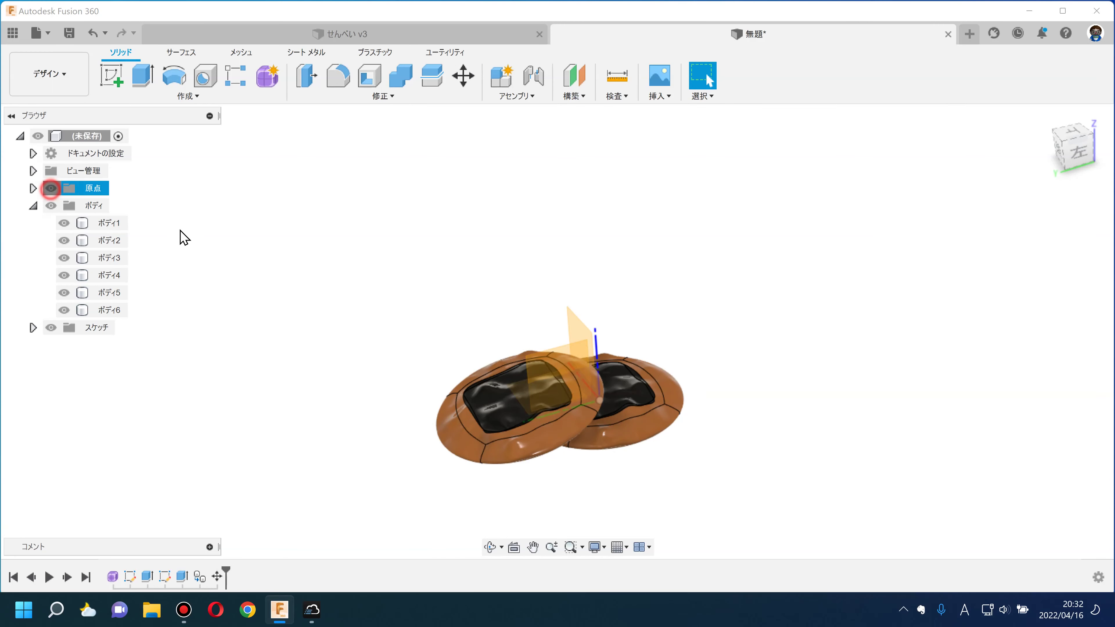
In the Rendering workspace, hide the black bodies ボディ6, ボディ3 and ボディ2
{"action": "left_click", "coordinate": [33, 205]}
{"action": "left_click", "coordinate": [49, 73]}
{"action": "left_click", "coordinate": [57, 159]}
{"action": "mouse_move", "coordinate": [434, 352]}
{"action": "middle_mouse_down", "text": "shift"}
{"action": "mouse_move", "coordinate": [622, 378]}
{"action": "mouse_move", "coordinate": [538, 455]}
{"action": "mouse_move", "coordinate": [343, 465]}
{"action": "mouse_move", "coordinate": [296, 547]}
{"action": "mouse_move", "coordinate": [593, 555]}
{"action": "mouse_move", "coordinate": [859, 395]}
{"action": "mouse_move", "coordinate": [888, 398]}
{"action": "mouse_move", "coordinate": [885, 418]}
{"action": "mouse_move", "coordinate": [941, 410]}
{"action": "mouse_move", "coordinate": [889, 455]}
{"action": "mouse_move", "coordinate": [965, 448]}
{"action": "mouse_move", "coordinate": [916, 467]}
{"action": "mouse_move", "coordinate": [916, 406]}
{"action": "mouse_move", "coordinate": [826, 469]}
{"action": "middle_mouse_up", "text": "shift"}
{"action": "left_click", "coordinate": [33, 207]}
{"action": "left_click", "coordinate": [65, 308]}
{"action": "left_click", "coordinate": [64, 258]}
{"action": "left_click", "coordinate": [65, 240]}
{"action": "middle_click_drag", "start_coordinate": [261, 241], "coordinate": [256, 231], "text": "shift"}
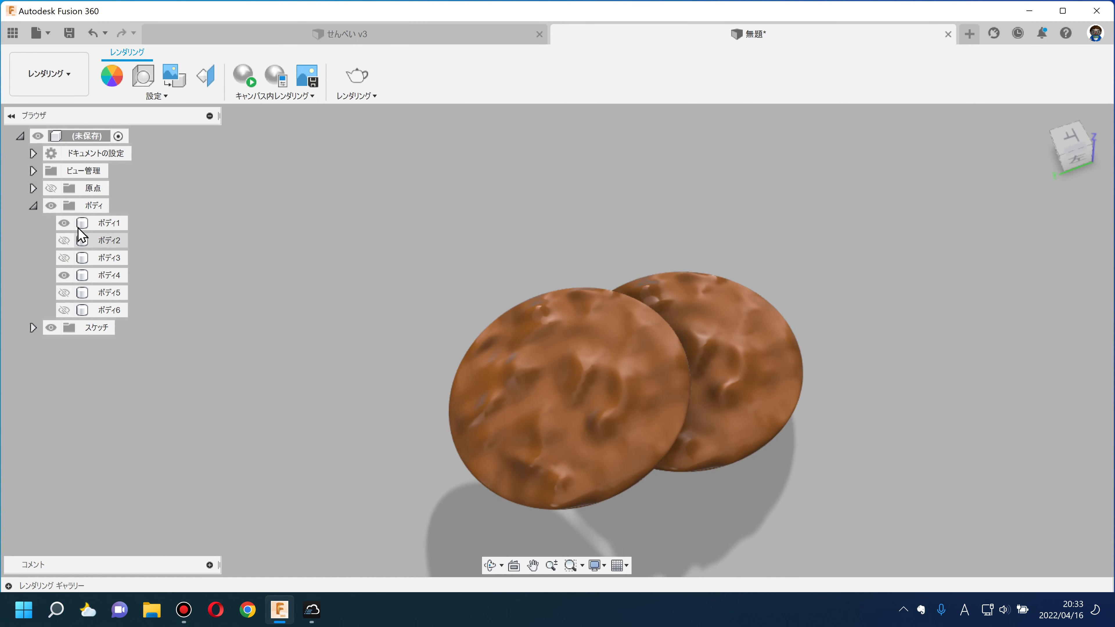
{"action": "left_click", "coordinate": [33, 206]}
Compare against the せんべい v3 design, then return to the untitled design's Design workspace
{"action": "left_click", "coordinate": [293, 35]}
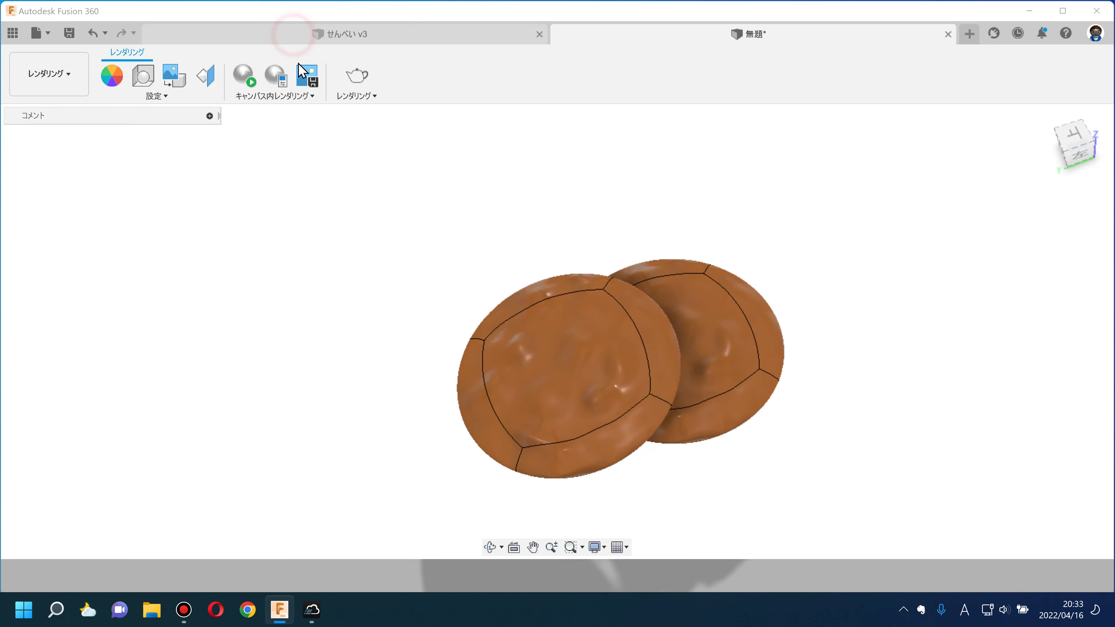
{"action": "mouse_move", "coordinate": [375, 196]}
{"action": "middle_mouse_down", "text": "shift"}
{"action": "mouse_move", "coordinate": [366, 138]}
{"action": "mouse_move", "coordinate": [350, 192]}
{"action": "middle_mouse_up", "text": "shift"}
{"action": "left_click", "coordinate": [751, 34]}
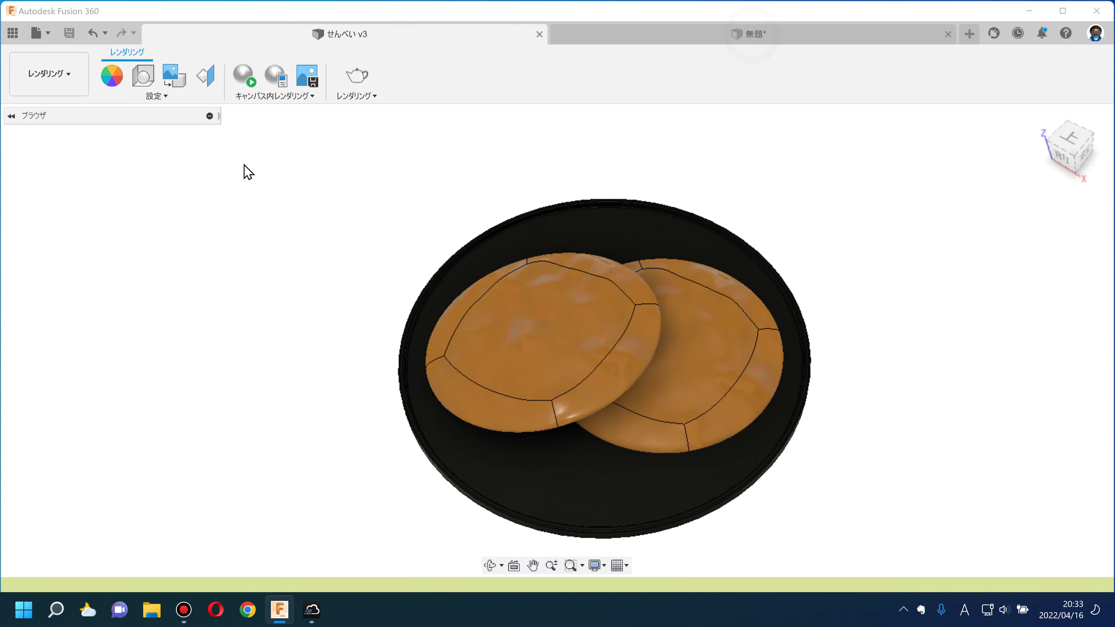
{"action": "left_click", "coordinate": [52, 85]}
{"action": "left_click", "coordinate": [52, 110]}
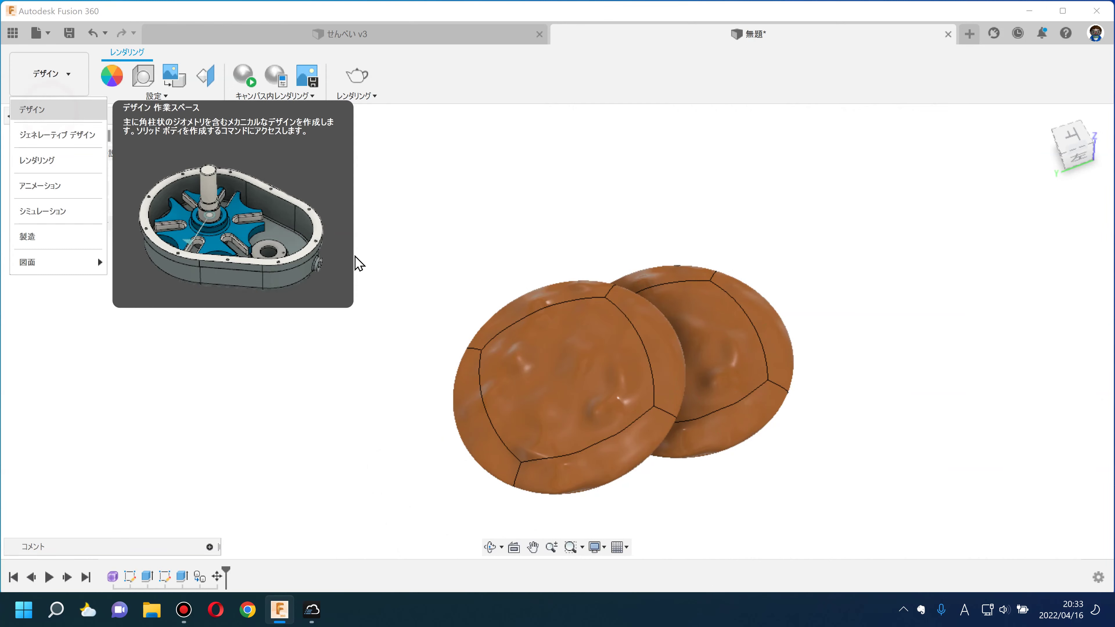
Sketch a 2-point rectangle on the ground plane, resizing its edges to closely frame both crackers
{"action": "left_click", "coordinate": [113, 79]}
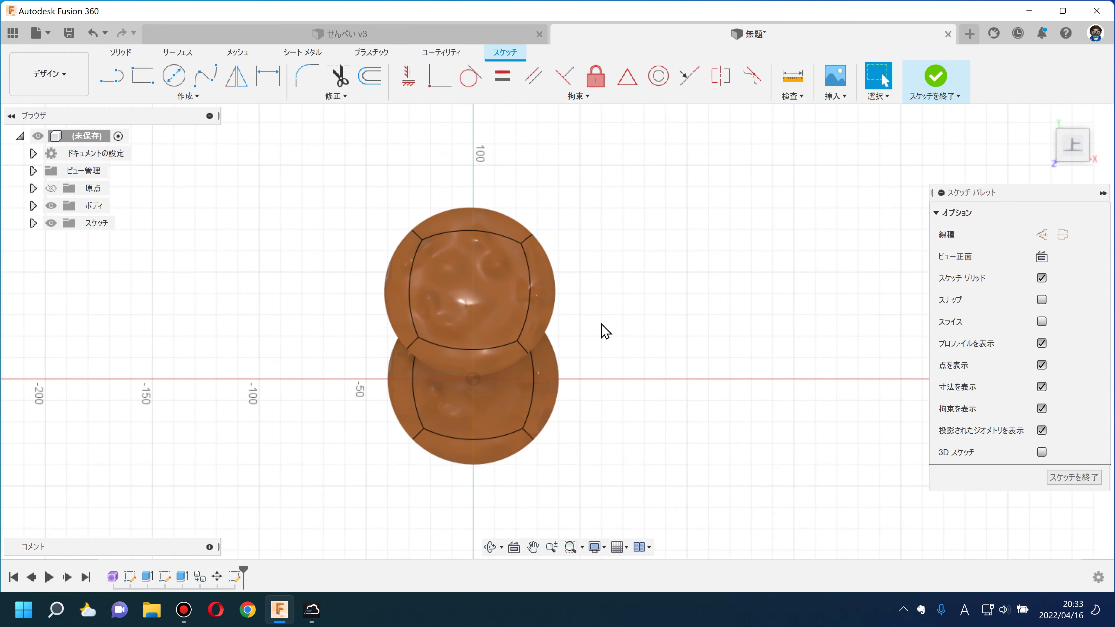
{"action": "left_click", "coordinate": [144, 77]}
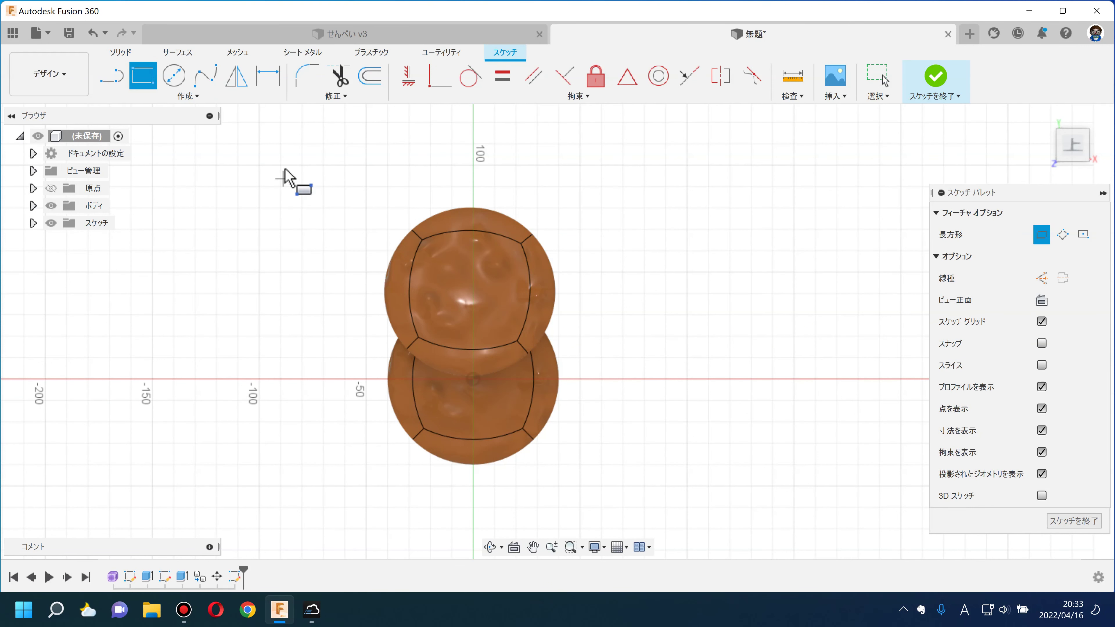
{"action": "left_click", "coordinate": [278, 150]}
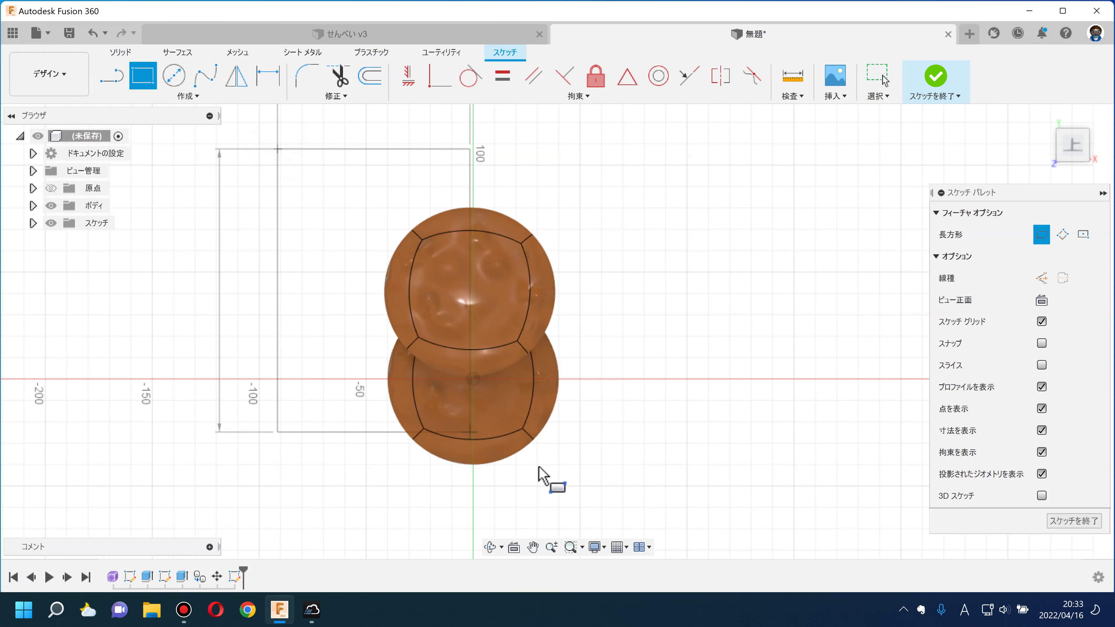
{"action": "left_click", "coordinate": [663, 522]}
{"action": "key", "text": "Escape"}
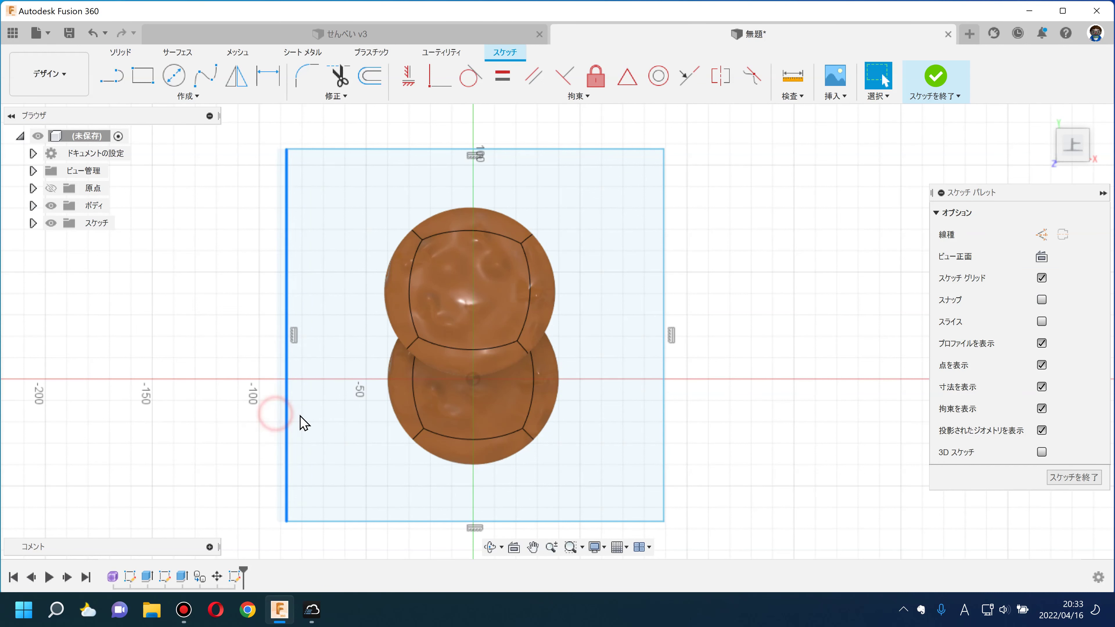
{"action": "left_click_drag", "start_coordinate": [286, 423], "coordinate": [332, 423]}
{"action": "left_click", "coordinate": [522, 150]}
{"action": "left_click_drag", "start_coordinate": [530, 175], "coordinate": [531, 178]}
{"action": "left_click_drag", "start_coordinate": [663, 522], "coordinate": [620, 491]}
{"action": "left_click", "coordinate": [795, 431]}
Extrude the rectangle profile -6.035 mm with -11° taper as a New Body
{"action": "left_click", "coordinate": [931, 85]}
{"action": "mouse_move", "coordinate": [709, 319]}
{"action": "middle_mouse_down", "text": "shift"}
{"action": "mouse_move", "coordinate": [747, 263]}
{"action": "mouse_move", "coordinate": [586, 188]}
{"action": "middle_mouse_up", "text": "shift"}
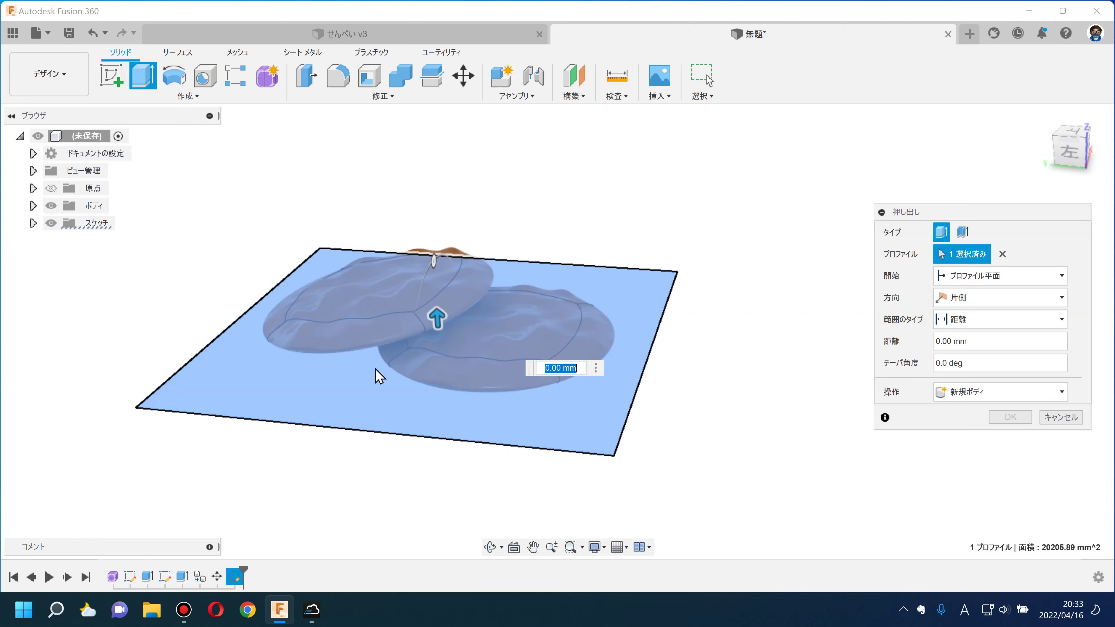
{"action": "mouse_move", "coordinate": [430, 316]}
{"action": "left_mouse_down"}
{"action": "mouse_move", "coordinate": [436, 348]}
{"action": "mouse_move", "coordinate": [437, 337]}
{"action": "left_mouse_up"}
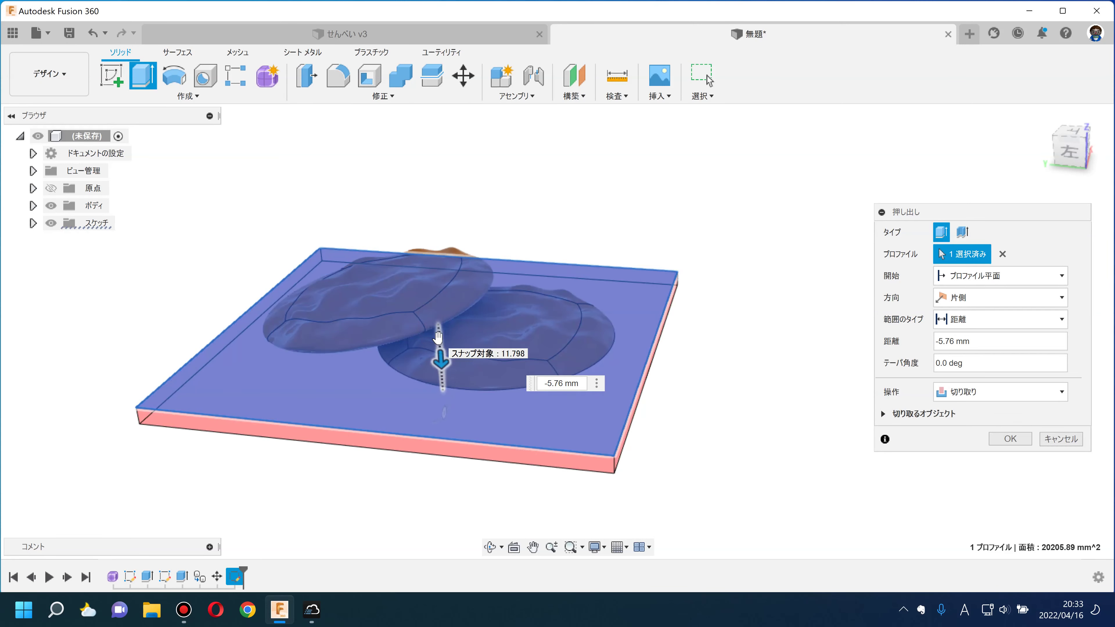
{"action": "left_click", "coordinate": [973, 391]}
{"action": "left_click", "coordinate": [967, 452]}
{"action": "mouse_move", "coordinate": [687, 416]}
{"action": "middle_mouse_down", "text": "shift"}
{"action": "mouse_move", "coordinate": [687, 351]}
{"action": "mouse_move", "coordinate": [1057, 207]}
{"action": "middle_mouse_up", "text": "shift"}
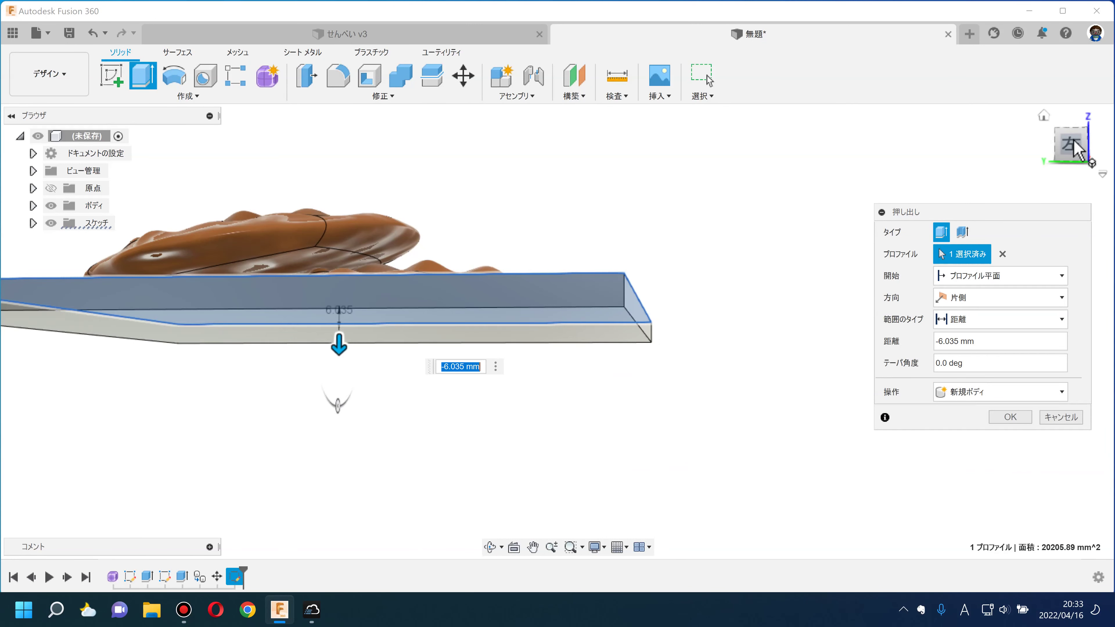
{"action": "mouse_move", "coordinate": [553, 341]}
{"action": "middle_mouse_down", "text": "shift"}
{"action": "mouse_move", "coordinate": [361, 393]}
{"action": "mouse_move", "coordinate": [545, 411]}
{"action": "mouse_move", "coordinate": [378, 406]}
{"action": "middle_mouse_up", "text": "shift"}
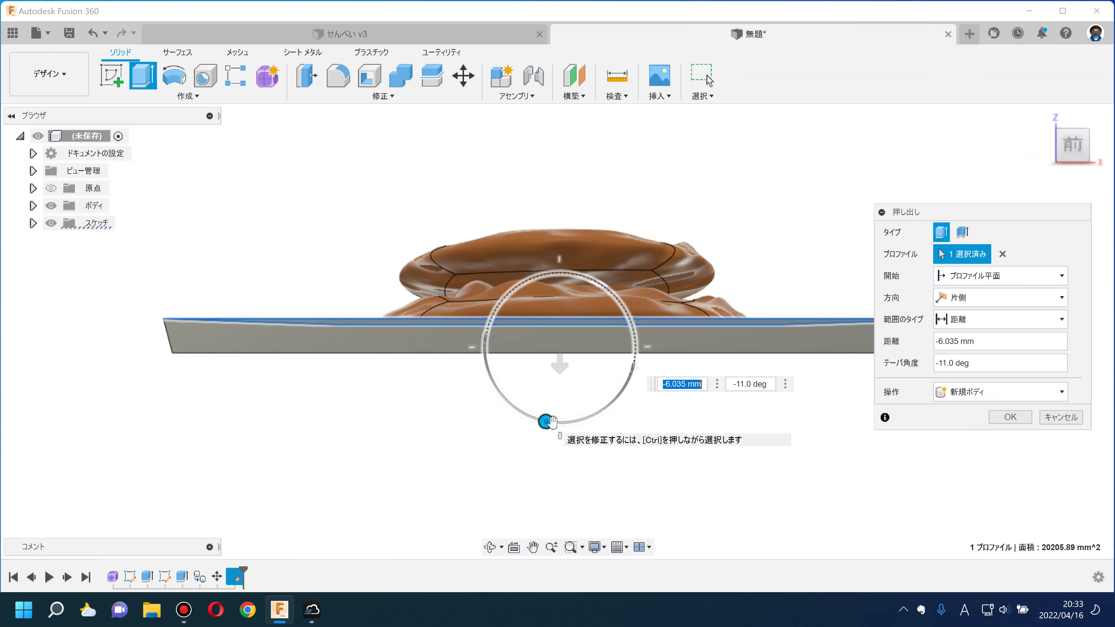
{"action": "middle_click_drag", "start_coordinate": [505, 428], "coordinate": [510, 443], "text": "shift"}
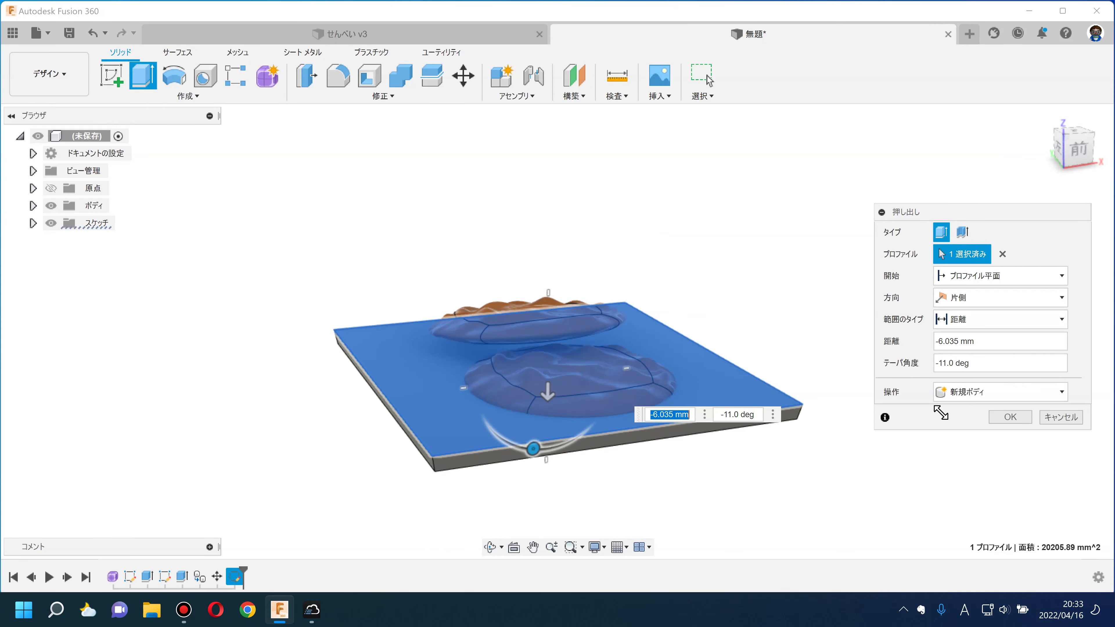
{"action": "left_click", "coordinate": [1005, 416]}
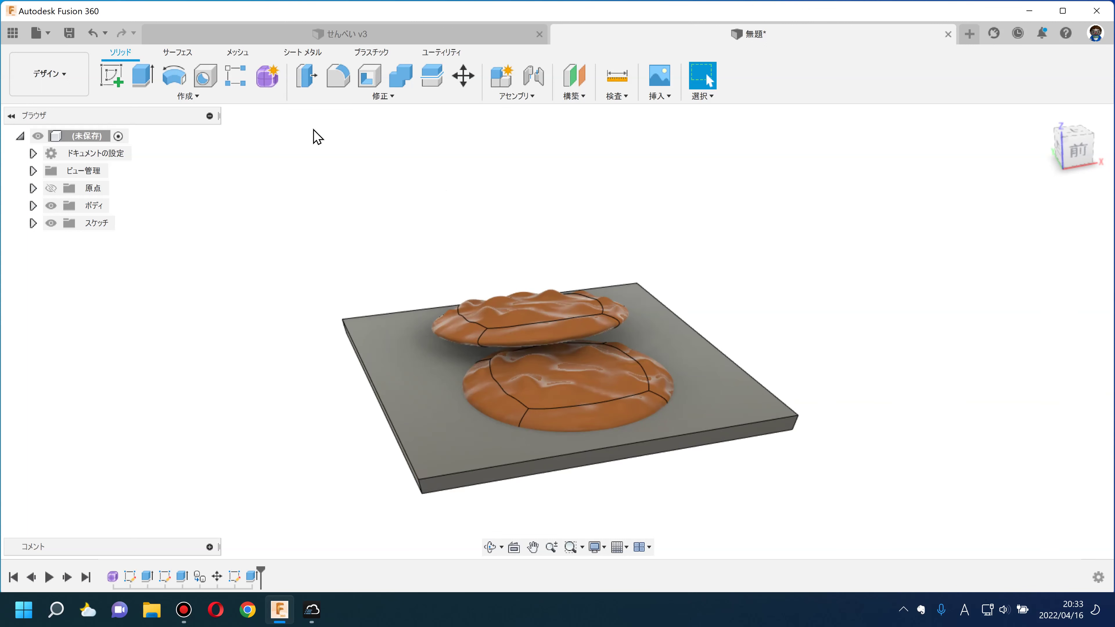
{"action": "left_click", "coordinate": [445, 421]}
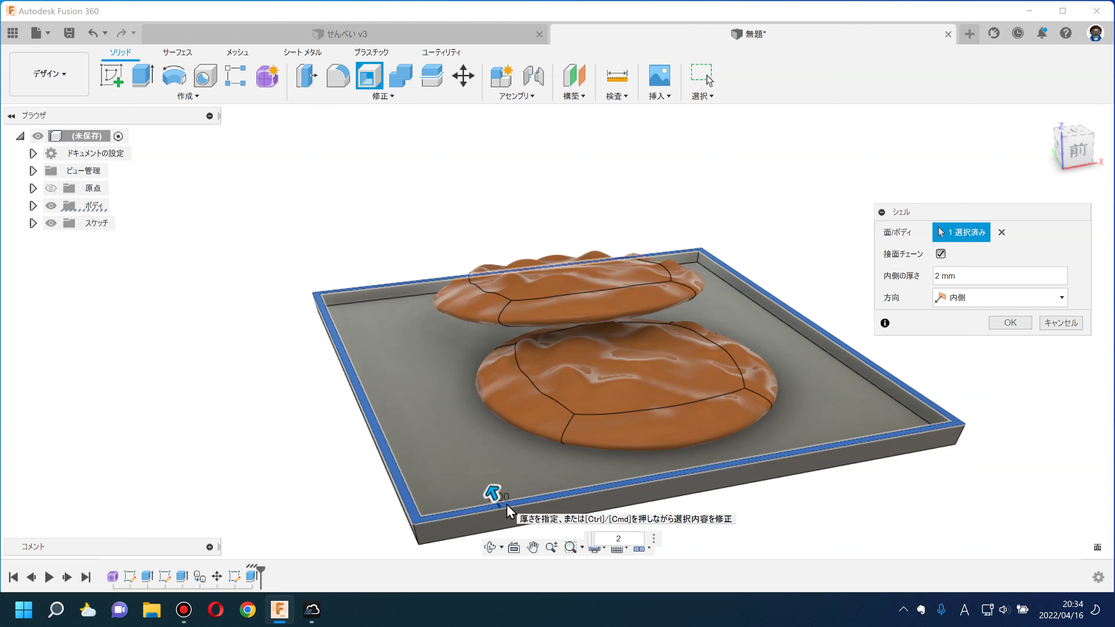
Shell the slab's top face to a 2 mm inside wall, forming the rimmed tray
{"action": "key", "text": "Return"}
{"action": "mouse_move", "coordinate": [509, 512]}
{"action": "middle_mouse_down", "text": "shift"}
{"action": "mouse_move", "coordinate": [513, 438]}
{"action": "mouse_move", "coordinate": [572, 438]}
{"action": "middle_mouse_up", "text": "shift"}
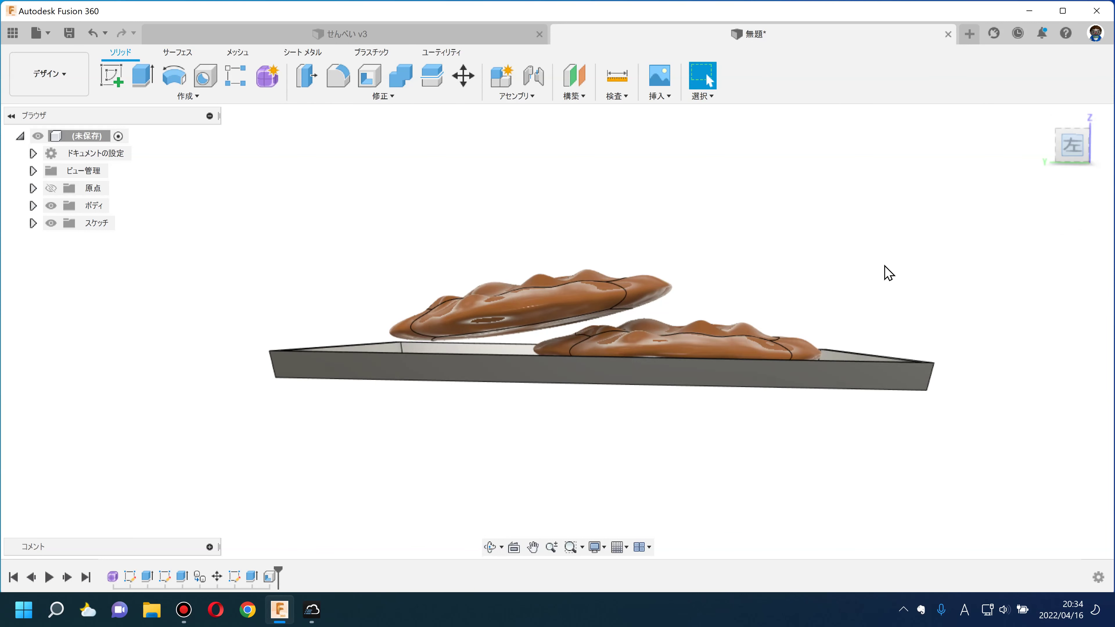
{"action": "mouse_move", "coordinate": [803, 281]}
{"action": "middle_mouse_down", "text": "shift"}
{"action": "mouse_move", "coordinate": [767, 280]}
{"action": "mouse_move", "coordinate": [778, 331]}
{"action": "middle_mouse_up", "text": "shift"}
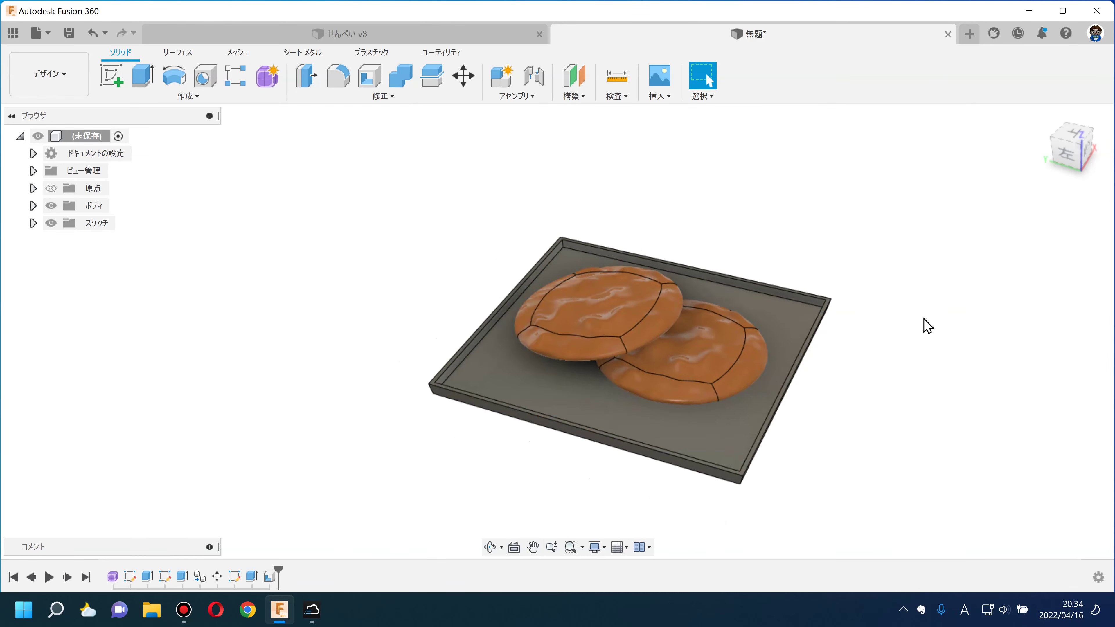
{"action": "middle_click_drag", "start_coordinate": [927, 325], "coordinate": [855, 316]}
Switch to the Rendering workspace and center the tray in view
{"action": "left_click", "coordinate": [46, 79]}
{"action": "left_click", "coordinate": [47, 163]}
{"action": "middle_click_drag", "start_coordinate": [305, 263], "coordinate": [364, 270]}
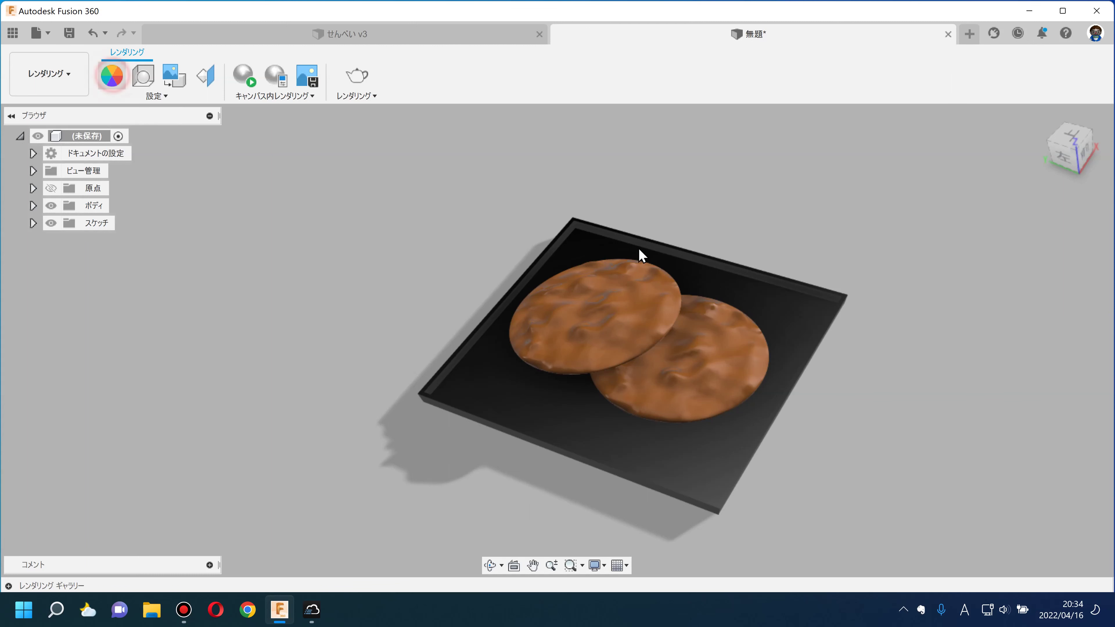
Apply the black Powder Coat appearance to the tray
{"action": "key", "text": "a"}
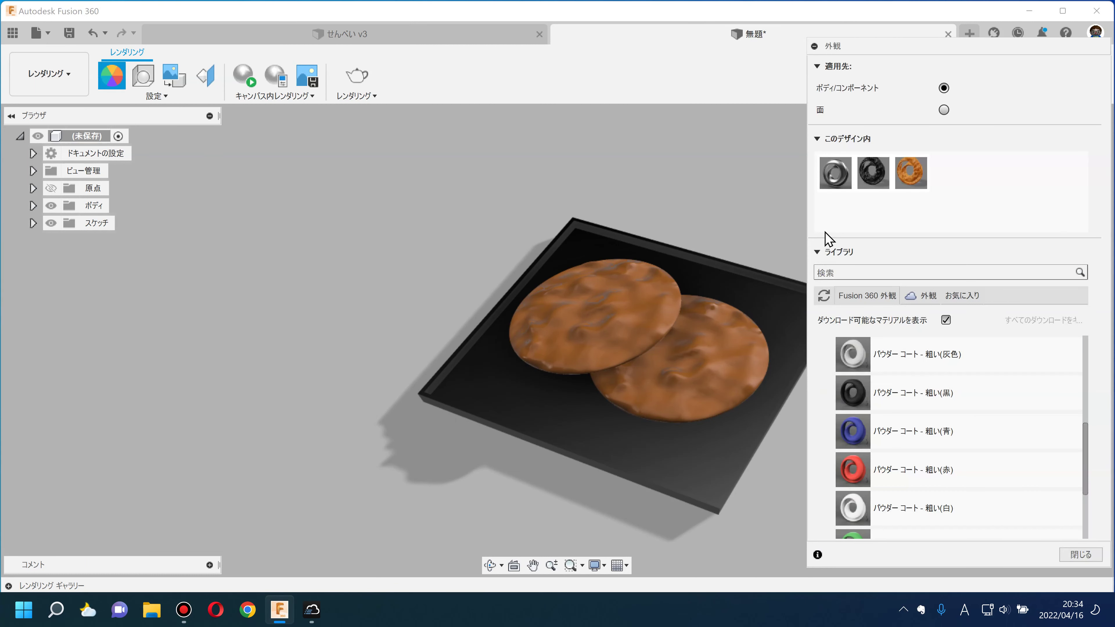
{"action": "left_click_drag", "start_coordinate": [774, 415], "coordinate": [772, 417]}
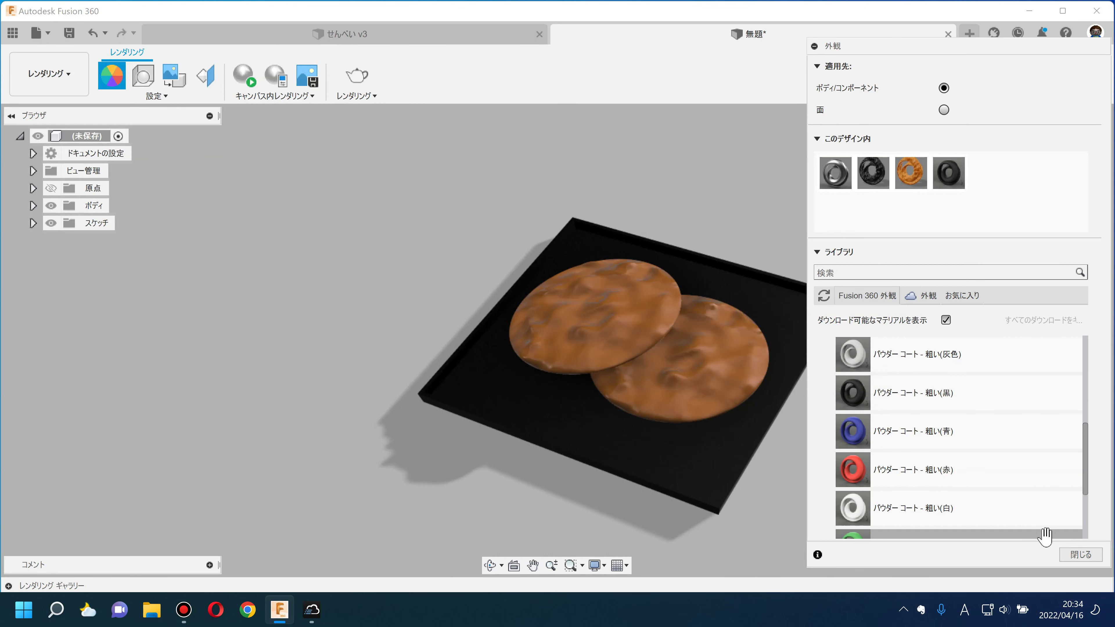
{"action": "left_click", "coordinate": [1072, 553]}
{"action": "middle_click_drag", "start_coordinate": [880, 451], "coordinate": [827, 423], "text": "shift"}
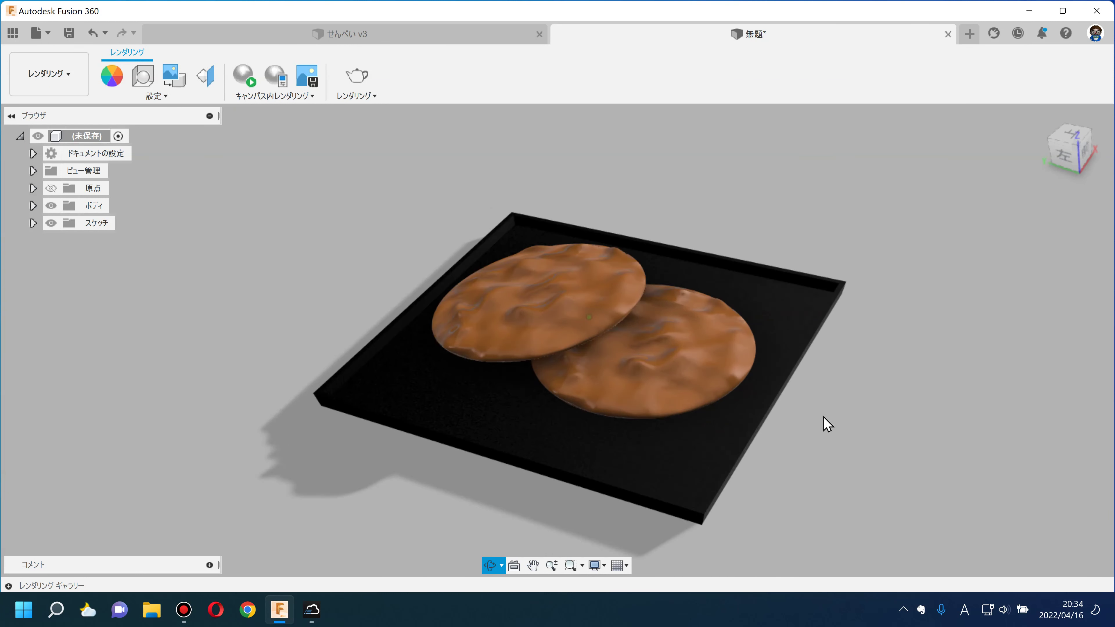
Rotate the environment lighting position so the shadow falls behind the crackers
{"action": "left_click", "coordinate": [146, 76]}
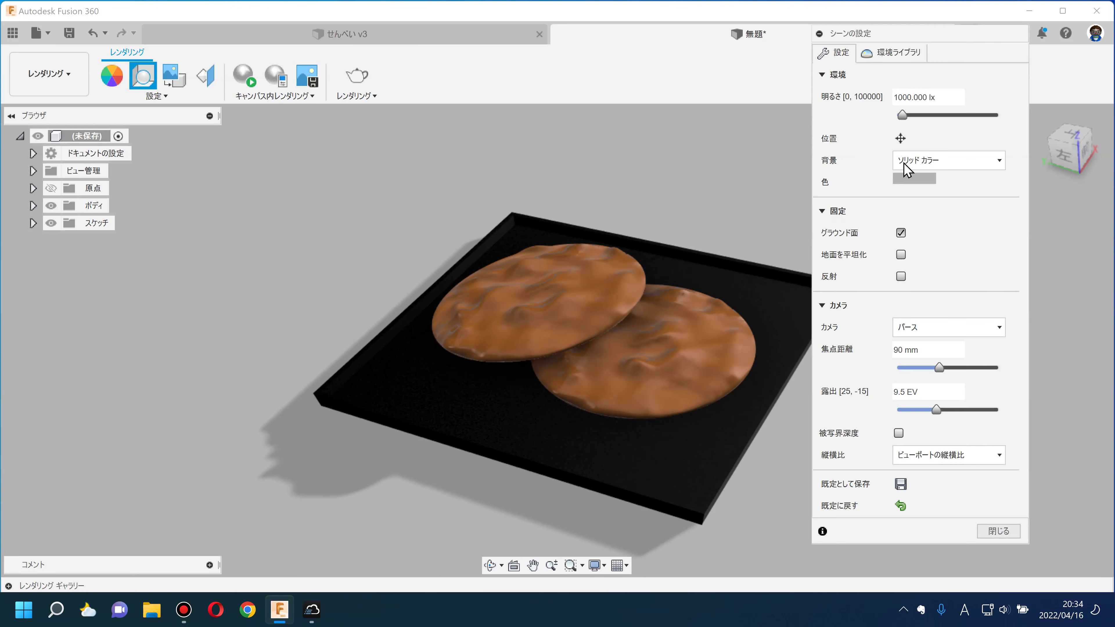
{"action": "left_click", "coordinate": [900, 139]}
{"action": "left_click_drag", "start_coordinate": [909, 407], "coordinate": [1026, 408]}
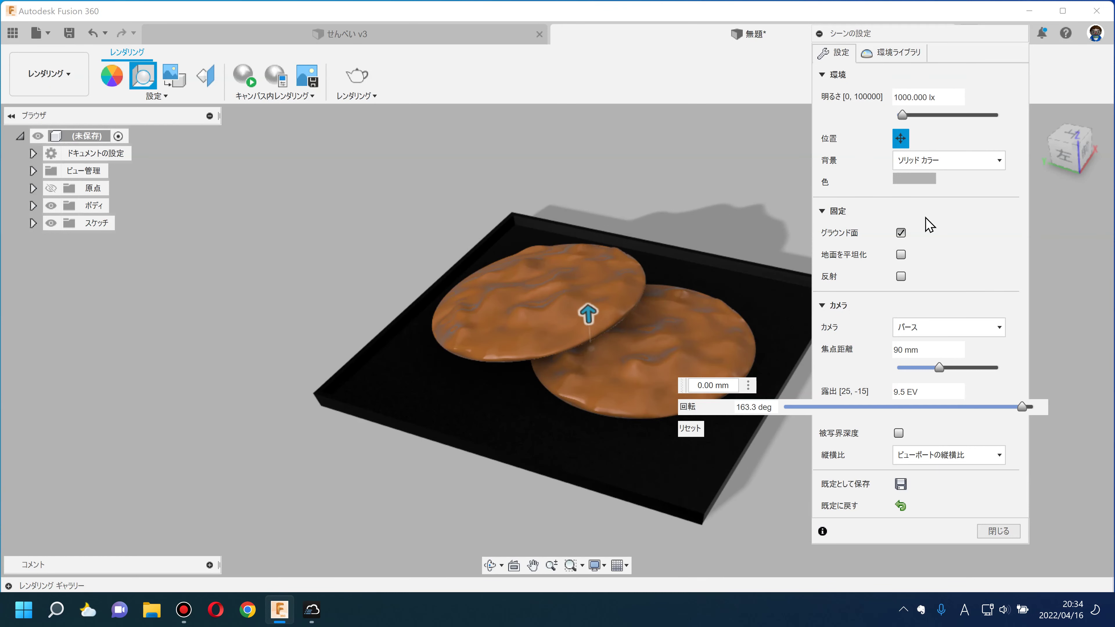
{"action": "left_click", "coordinate": [998, 531]}
{"action": "middle_click_drag", "start_coordinate": [928, 439], "coordinate": [884, 428], "text": "shift"}
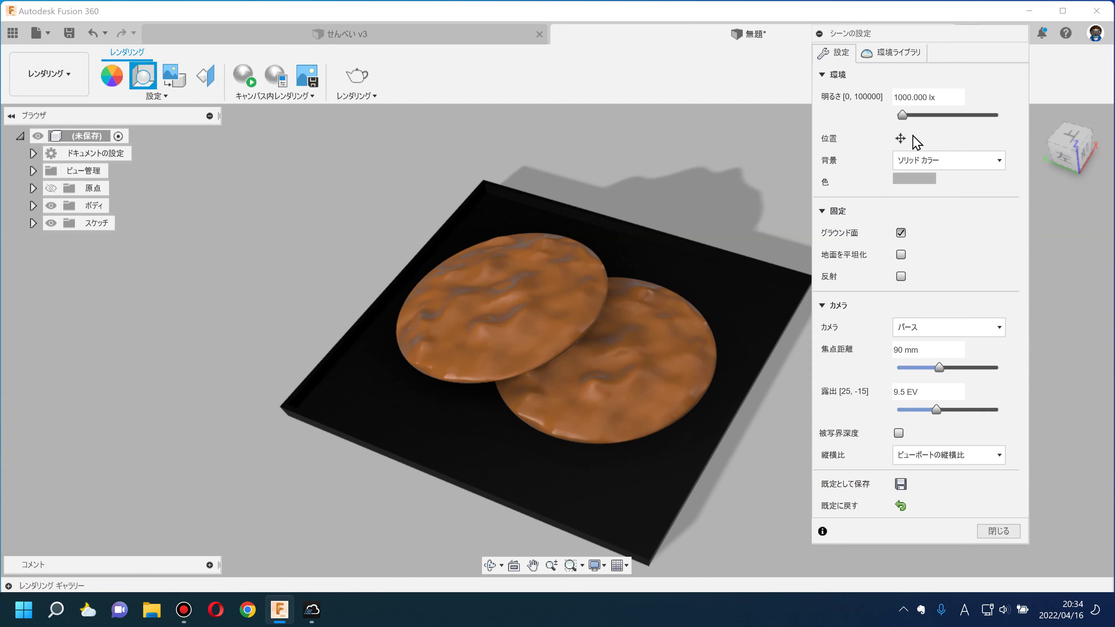
Test brightness and exposure, reset exposure to 9.5 EV, and close Scene Settings
{"action": "mouse_move", "coordinate": [903, 121]}
{"action": "left_mouse_down"}
{"action": "mouse_move", "coordinate": [913, 116]}
{"action": "mouse_move", "coordinate": [903, 121]}
{"action": "left_mouse_up"}
{"action": "left_click_drag", "start_coordinate": [936, 409], "coordinate": [934, 412]}
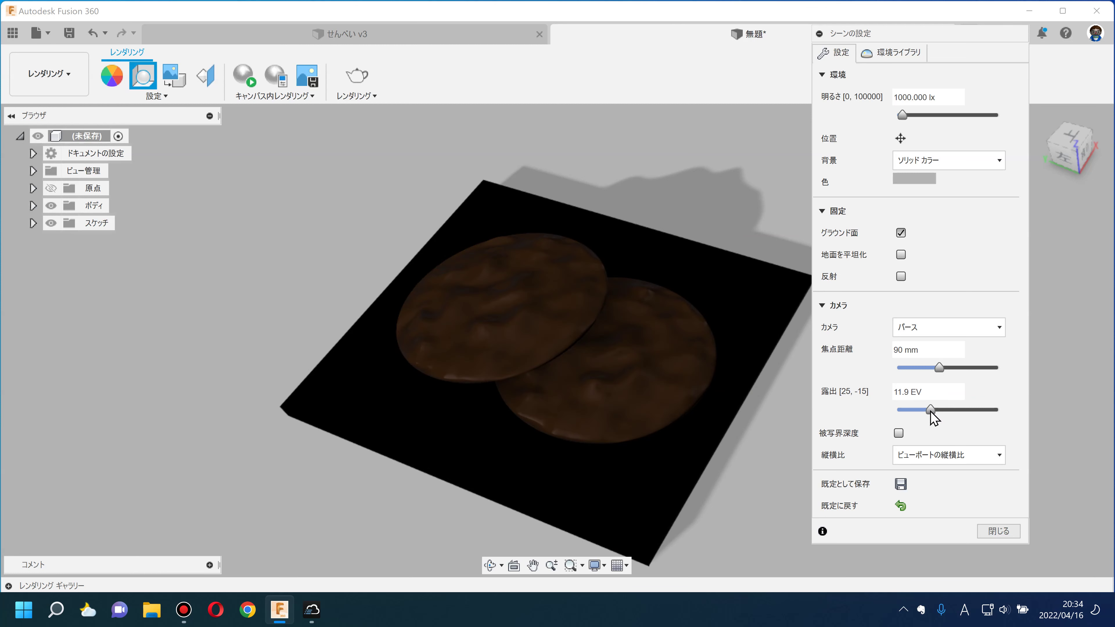
{"action": "left_click", "coordinate": [901, 506]}
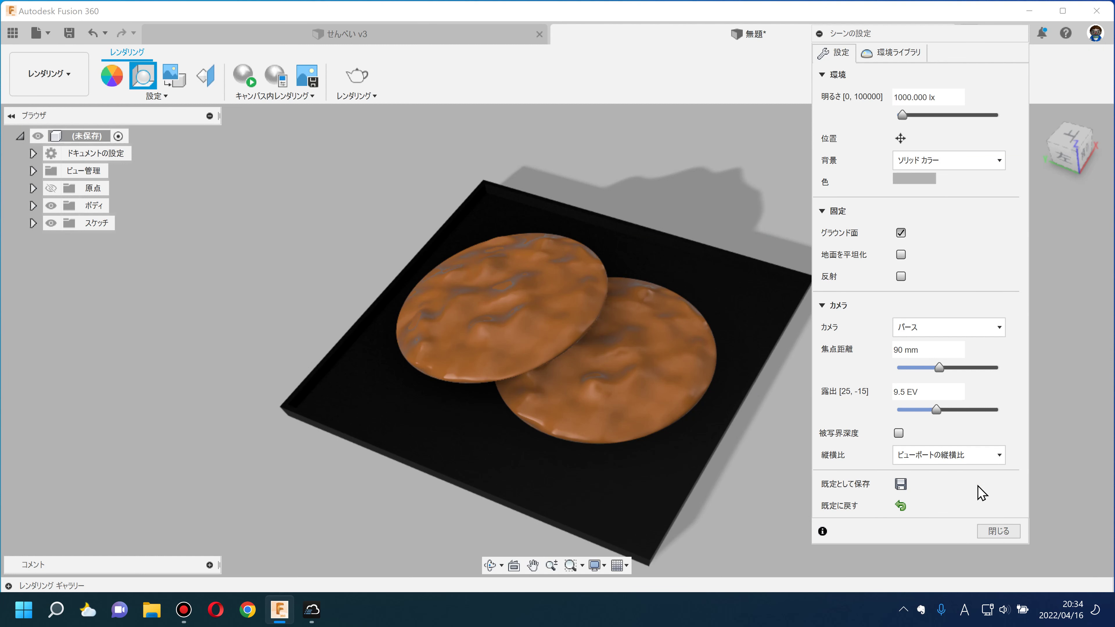
{"action": "left_click", "coordinate": [997, 532]}
{"action": "mouse_move", "coordinate": [897, 413]}
{"action": "middle_mouse_down", "text": "shift"}
{"action": "mouse_move", "coordinate": [857, 389]}
{"action": "mouse_move", "coordinate": [850, 400]}
{"action": "middle_mouse_up", "text": "shift"}
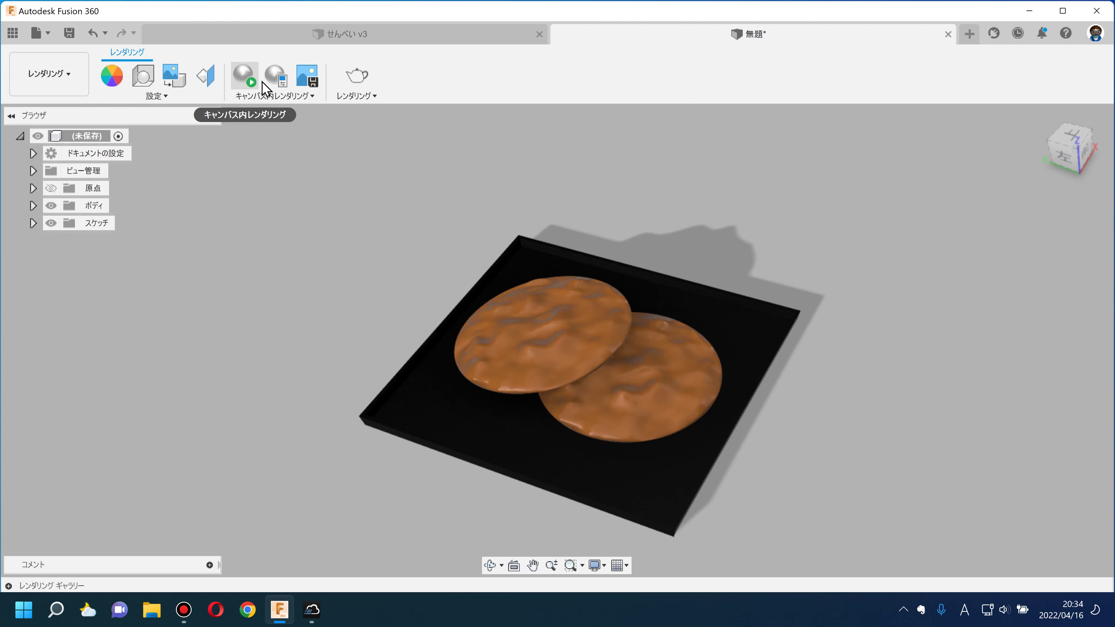
{"action": "left_click", "coordinate": [252, 78]}
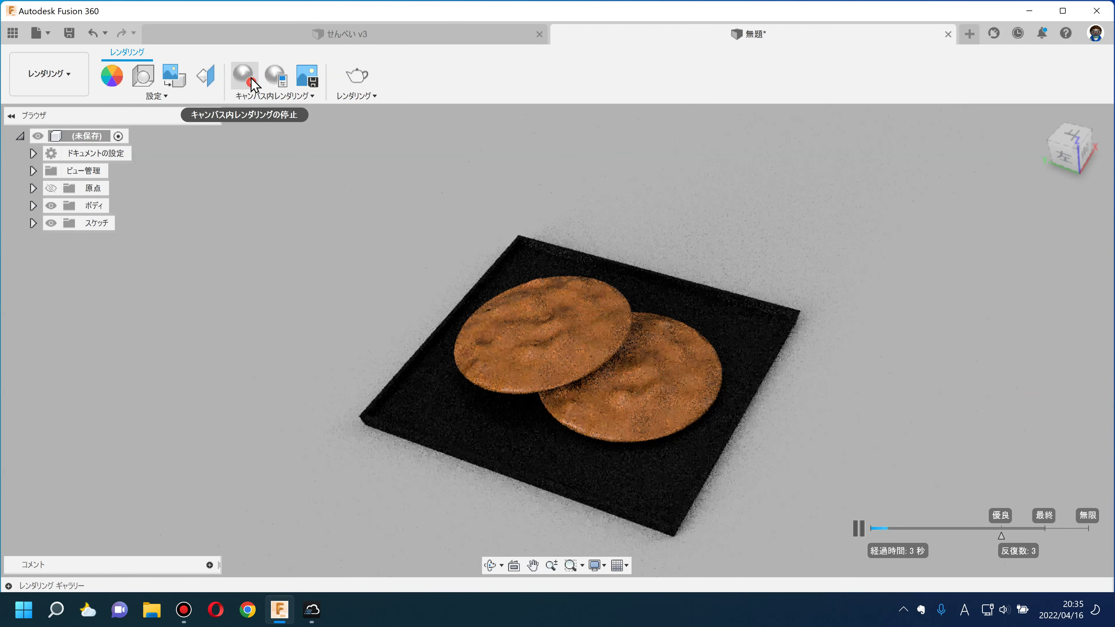
{"action": "left_click", "coordinate": [254, 84]}
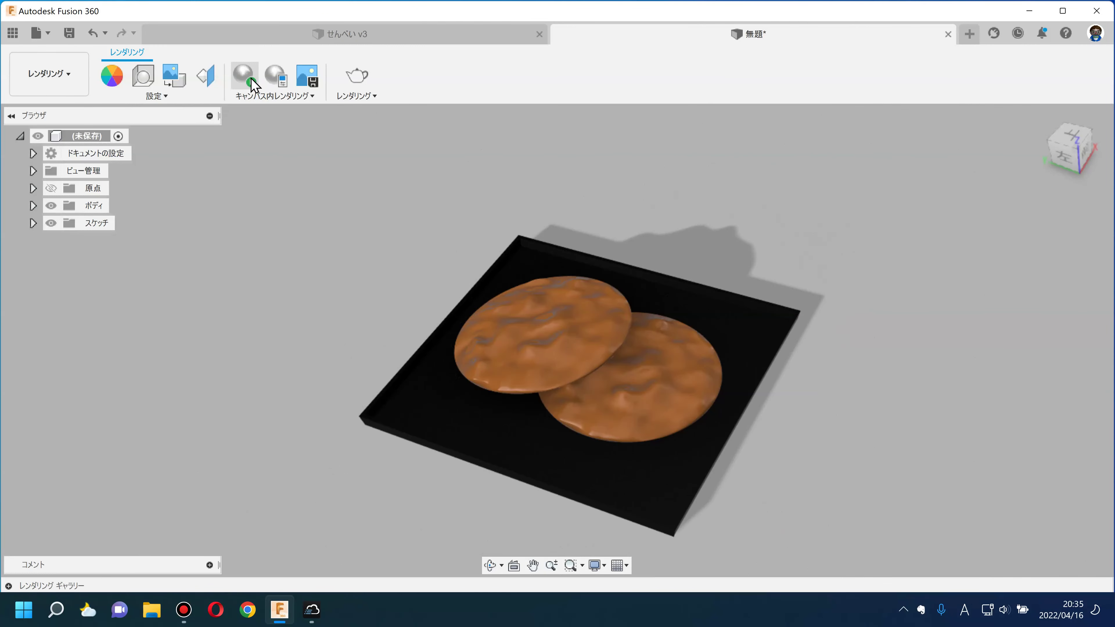
{"action": "mouse_move", "coordinate": [326, 334]}
{"action": "middle_mouse_down"}
{"action": "mouse_move", "coordinate": [366, 314]}
{"action": "mouse_move", "coordinate": [338, 266]}
{"action": "mouse_move", "coordinate": [540, 311]}
{"action": "middle_mouse_up"}
{"action": "scroll", "coordinate": [567, 326], "scroll_direction": "up", "scroll_amount": 3}
{"action": "scroll", "coordinate": [512, 313], "scroll_direction": "up", "scroll_amount": 3}
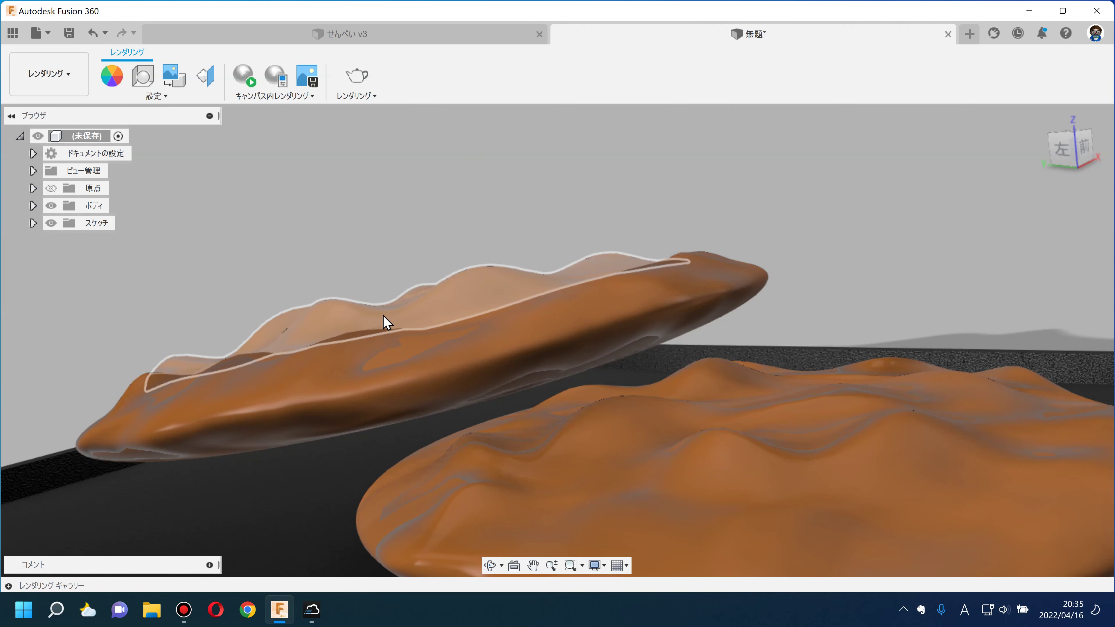
{"action": "mouse_move", "coordinate": [403, 304]}
{"action": "middle_mouse_down", "text": "shift"}
{"action": "mouse_move", "coordinate": [419, 263]}
{"action": "mouse_move", "coordinate": [447, 242]}
{"action": "mouse_move", "coordinate": [415, 279]}
{"action": "mouse_move", "coordinate": [435, 315]}
{"action": "middle_mouse_up", "text": "shift"}
{"action": "scroll", "coordinate": [483, 317], "scroll_direction": "down", "scroll_amount": 5}
{"action": "scroll", "coordinate": [571, 325], "scroll_direction": "down", "scroll_amount": 3}
{"action": "middle_click_drag", "start_coordinate": [637, 331], "coordinate": [664, 360], "text": "shift"}
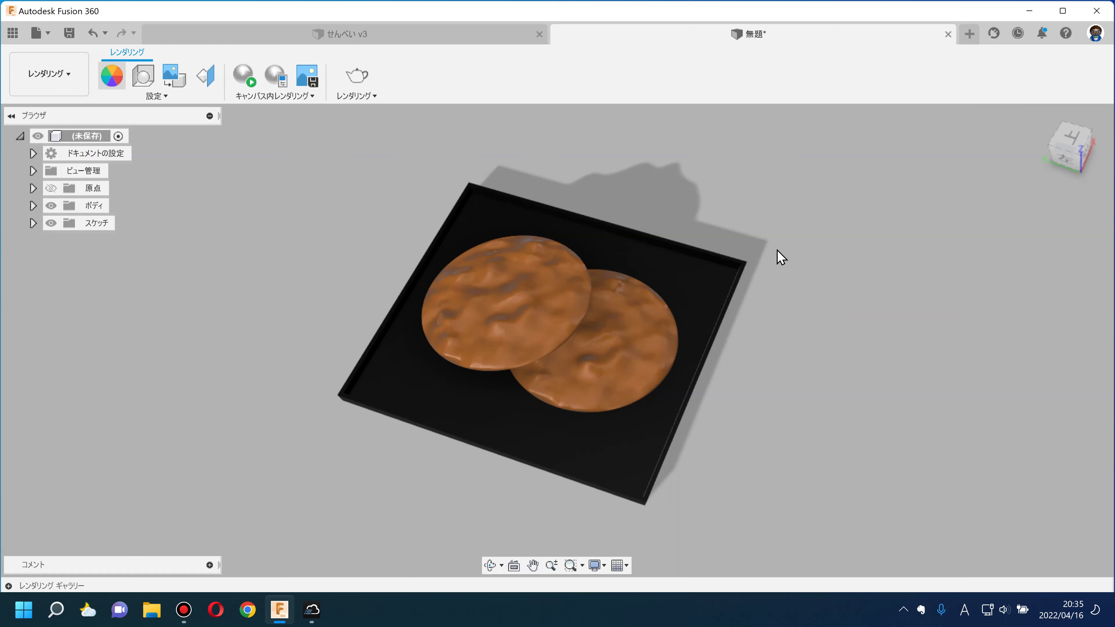
{"action": "key", "text": "a"}
{"action": "double_click", "coordinate": [910, 189]}
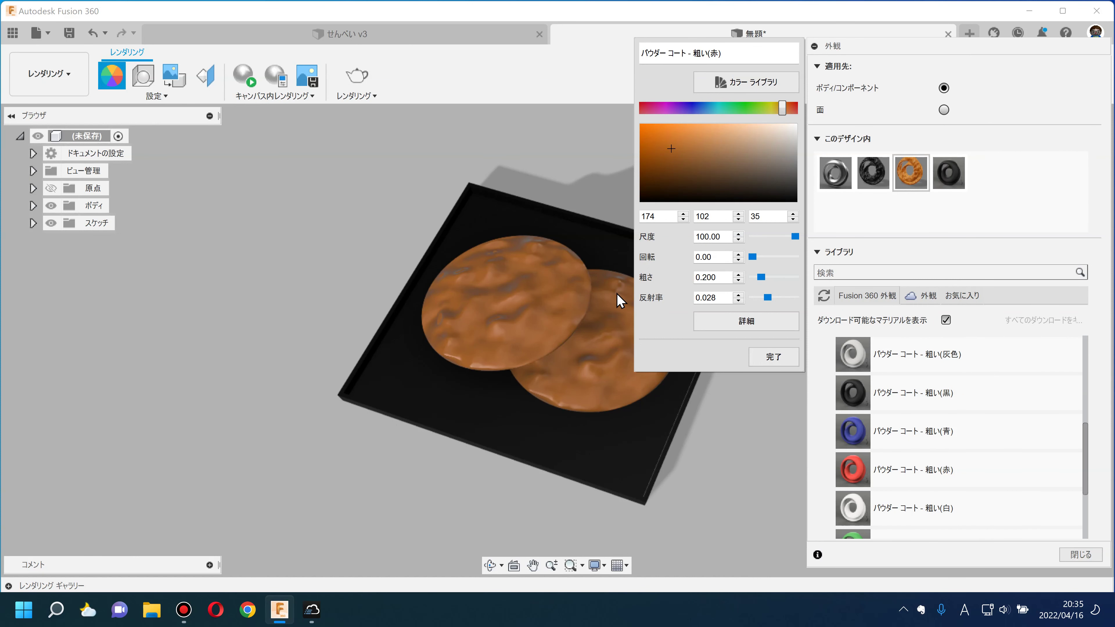
{"action": "left_click", "coordinate": [769, 358]}
{"action": "left_click", "coordinate": [1080, 554]}
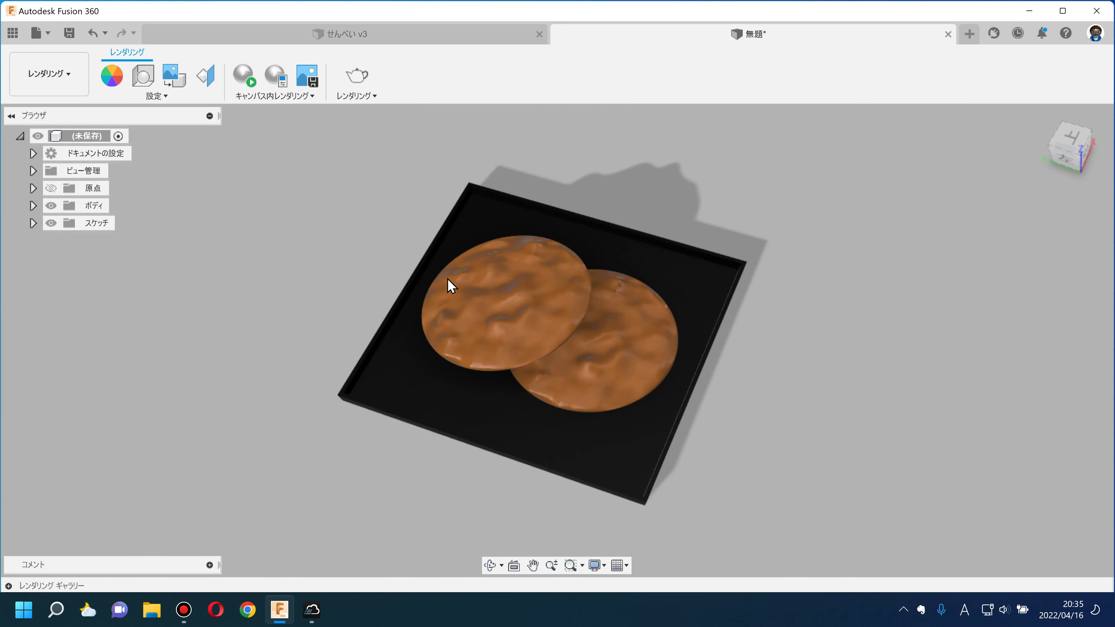
{"action": "scroll", "coordinate": [509, 299], "scroll_direction": "up", "scroll_amount": 2}
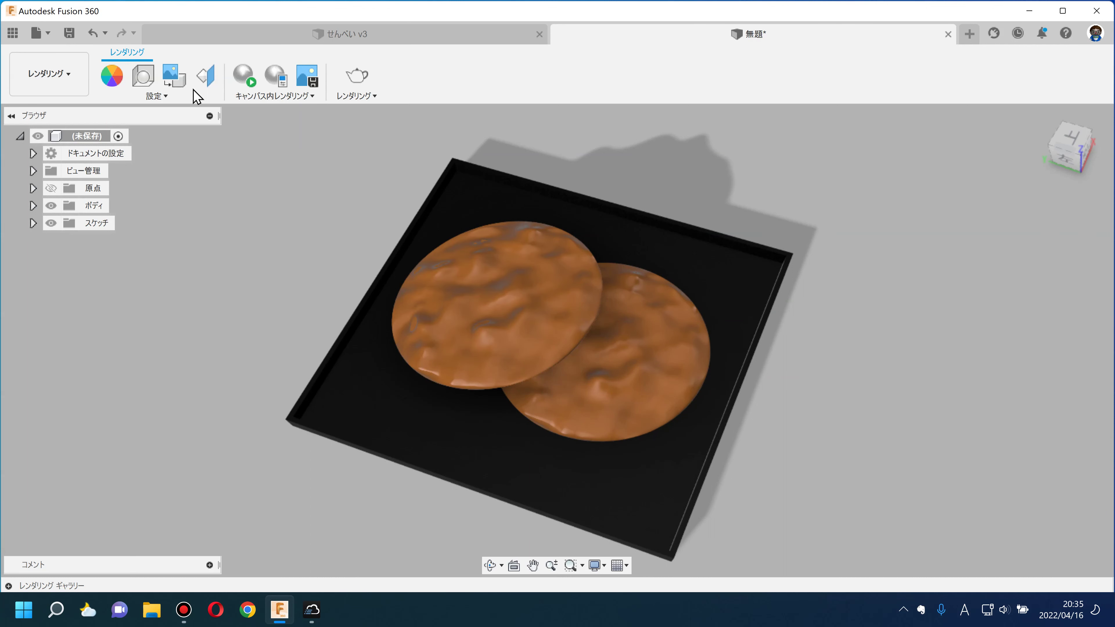
{"action": "left_click", "coordinate": [204, 91]}
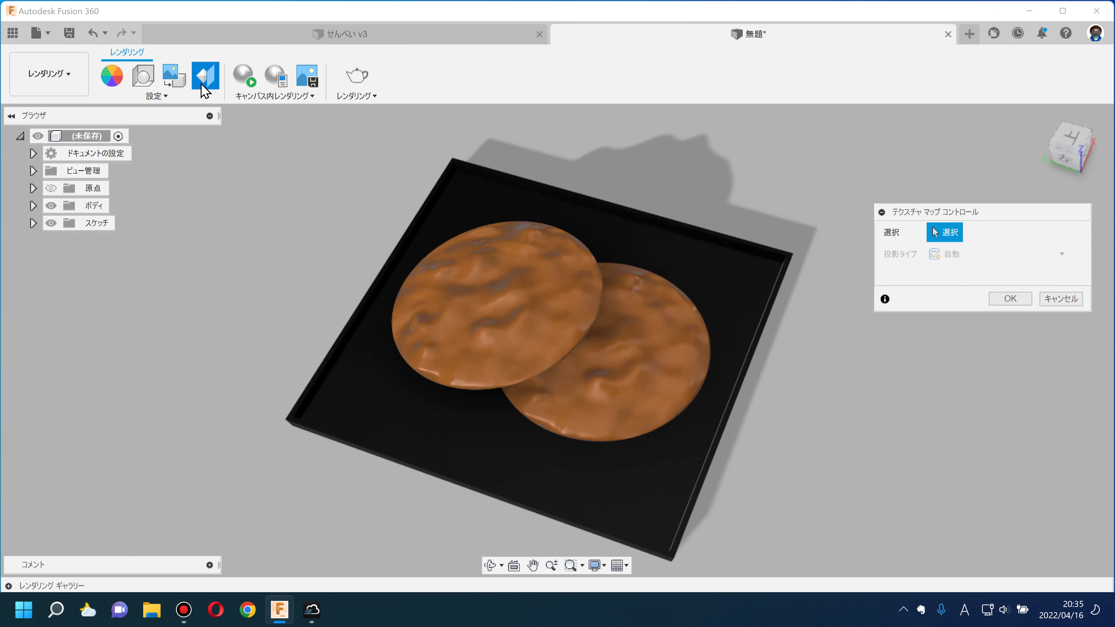
{"action": "left_click", "coordinate": [504, 329]}
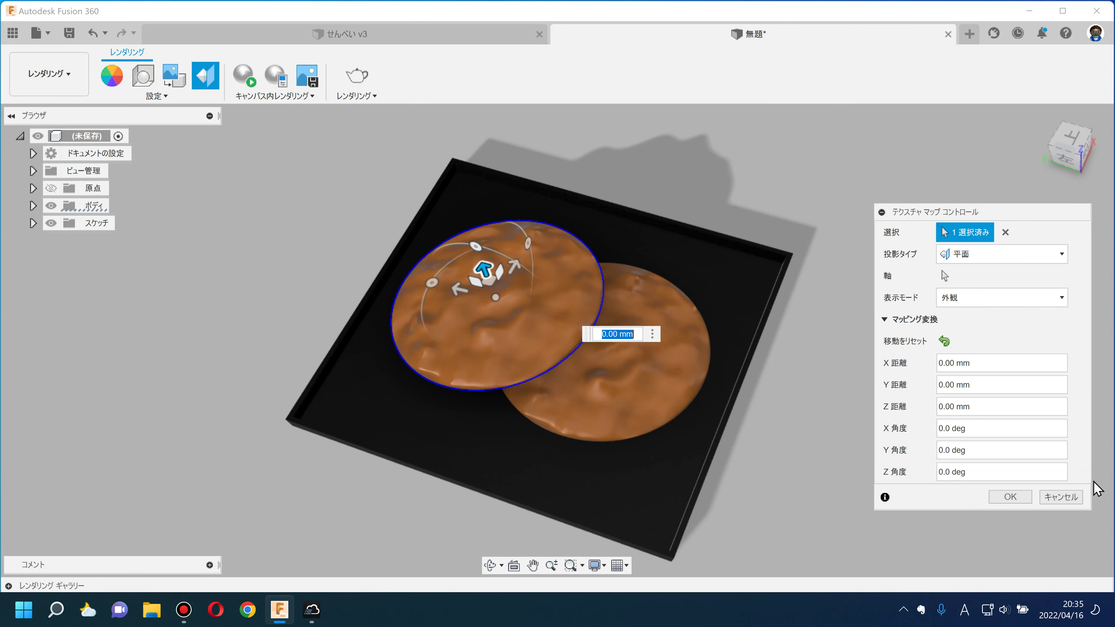
{"action": "left_click", "coordinate": [1064, 499]}
{"action": "mouse_move", "coordinate": [848, 423]}
{"action": "middle_mouse_down", "text": "shift"}
{"action": "mouse_move", "coordinate": [876, 448]}
{"action": "mouse_move", "coordinate": [872, 408]}
{"action": "middle_mouse_up", "text": "shift"}
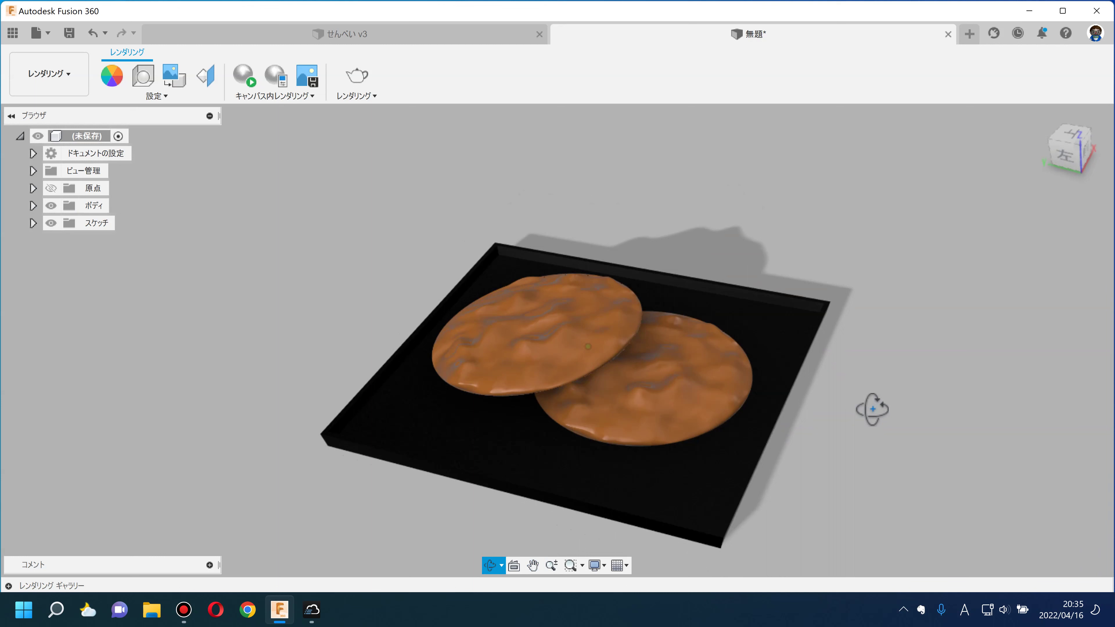
{"action": "mouse_move", "coordinate": [863, 448]}
{"action": "middle_mouse_down", "text": "shift"}
{"action": "mouse_move", "coordinate": [871, 411]}
{"action": "mouse_move", "coordinate": [875, 428]}
{"action": "middle_mouse_up", "text": "shift"}
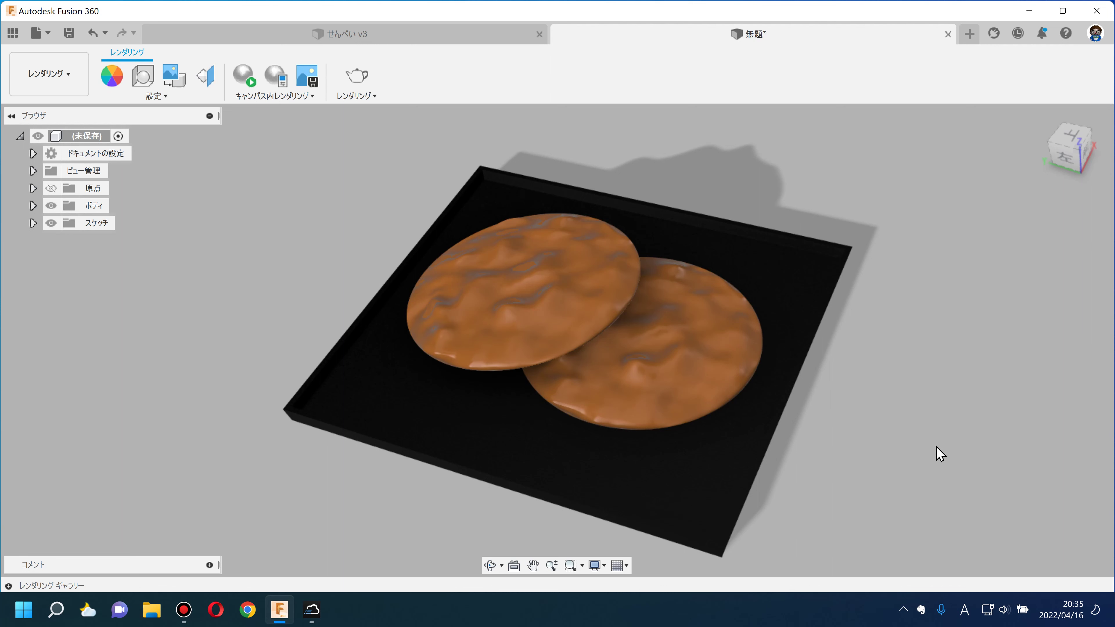
Edit the orange cracker appearance to Roughness 1.000 and Reflectance 0.080, then close Appearance
{"action": "middle_click_drag", "start_coordinate": [939, 452], "coordinate": [920, 440], "text": "shift"}
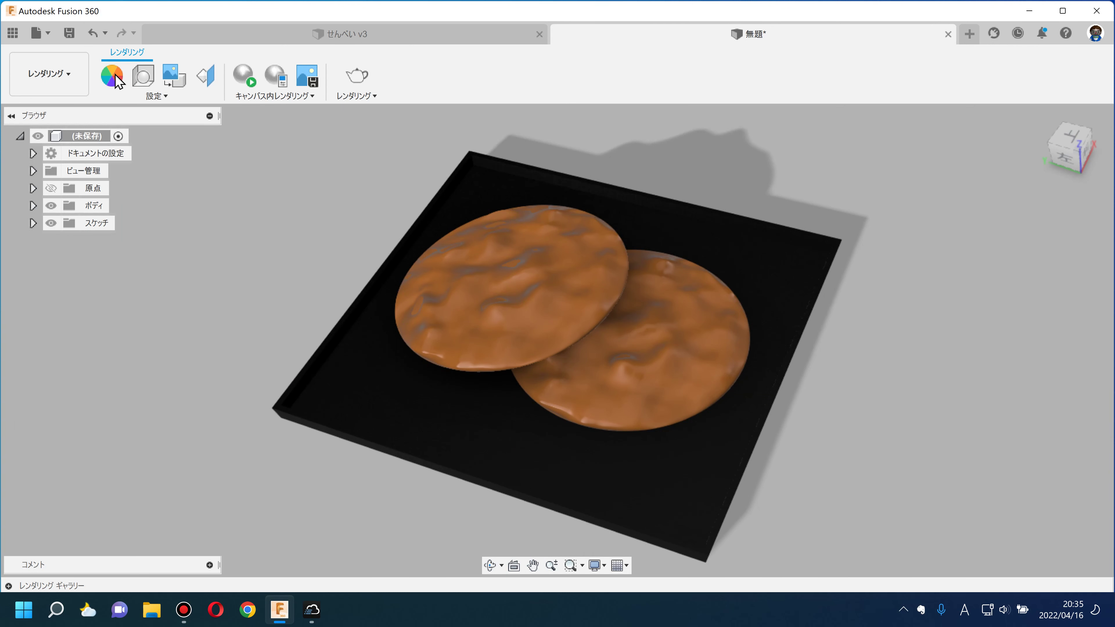
{"action": "key", "text": "a"}
{"action": "double_click", "coordinate": [911, 175]}
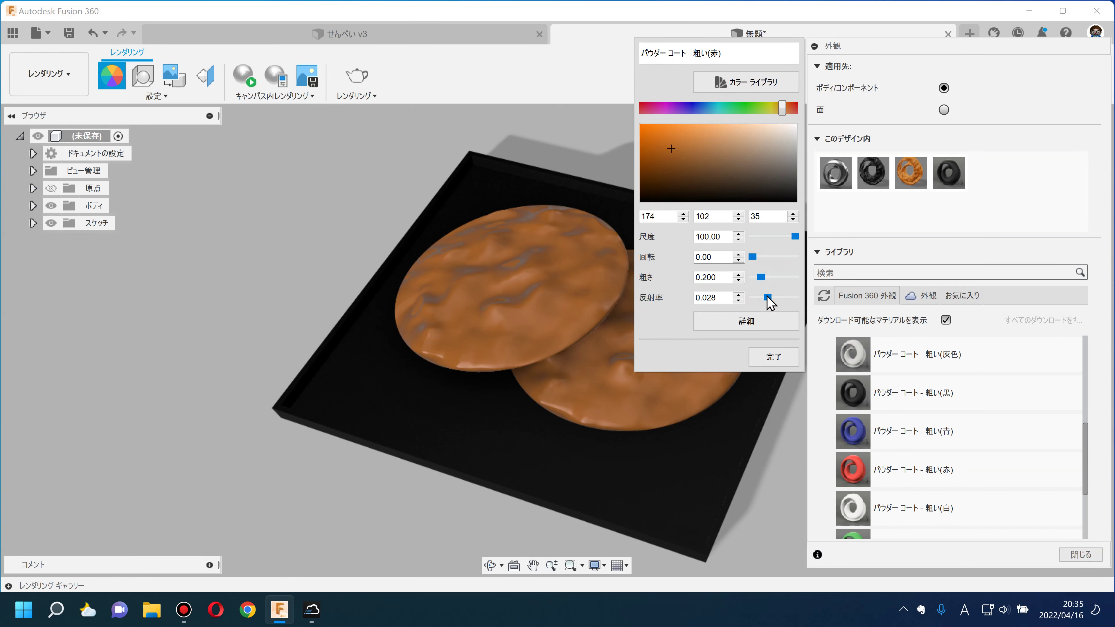
{"action": "left_click_drag", "start_coordinate": [755, 296], "coordinate": [830, 302]}
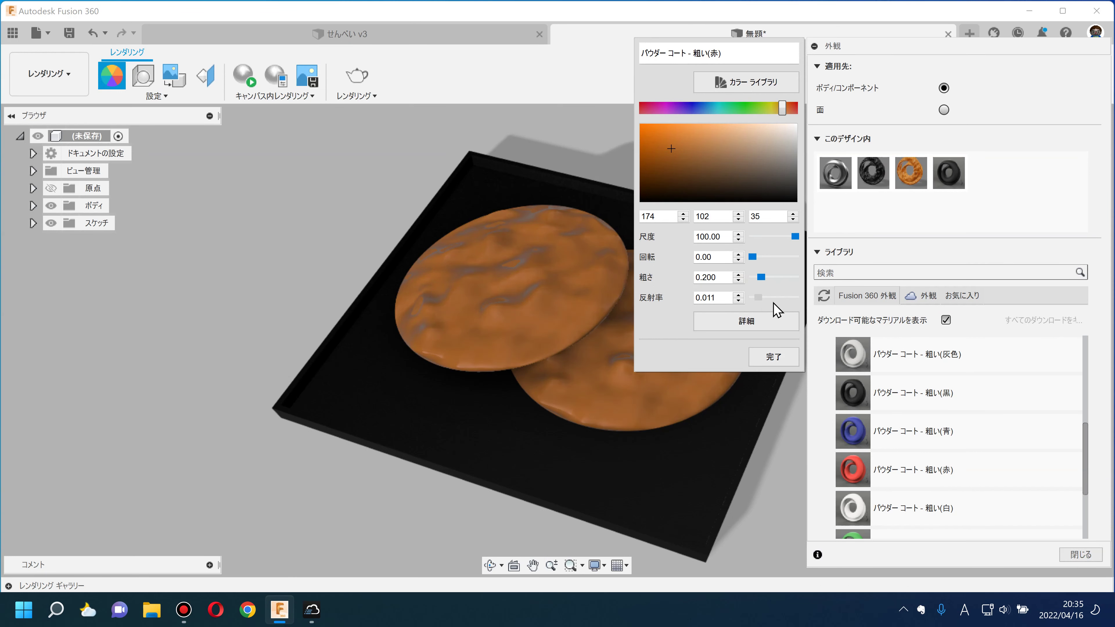
{"action": "mouse_move", "coordinate": [761, 277]}
{"action": "left_mouse_down"}
{"action": "mouse_move", "coordinate": [798, 283]}
{"action": "mouse_move", "coordinate": [735, 277]}
{"action": "mouse_move", "coordinate": [763, 256]}
{"action": "left_mouse_up"}
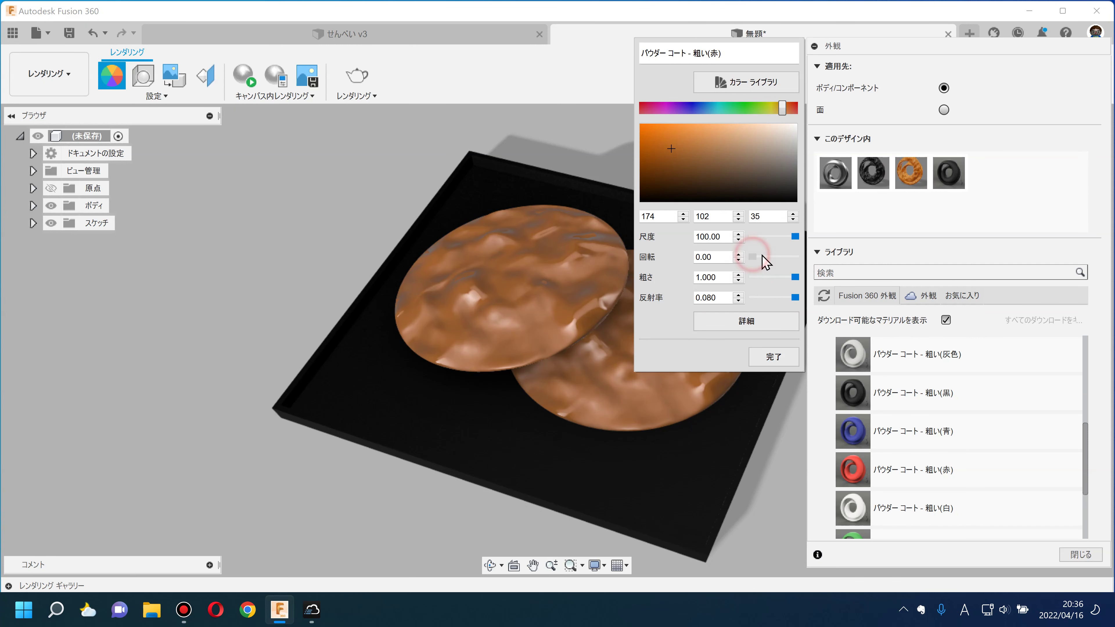
{"action": "left_click", "coordinate": [772, 355]}
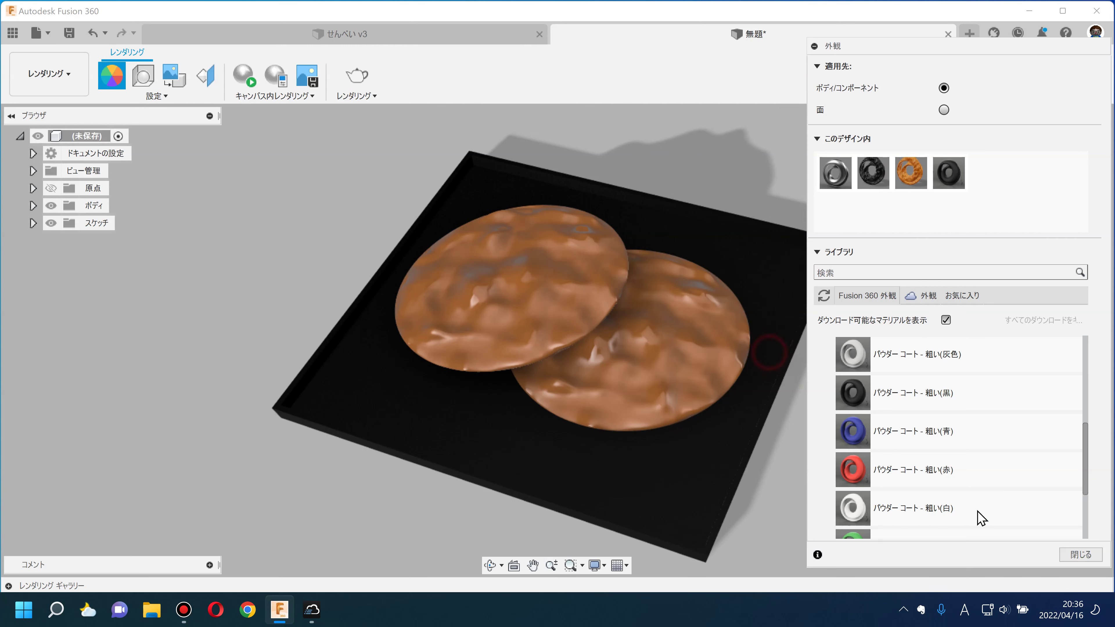
{"action": "left_click", "coordinate": [842, 44]}
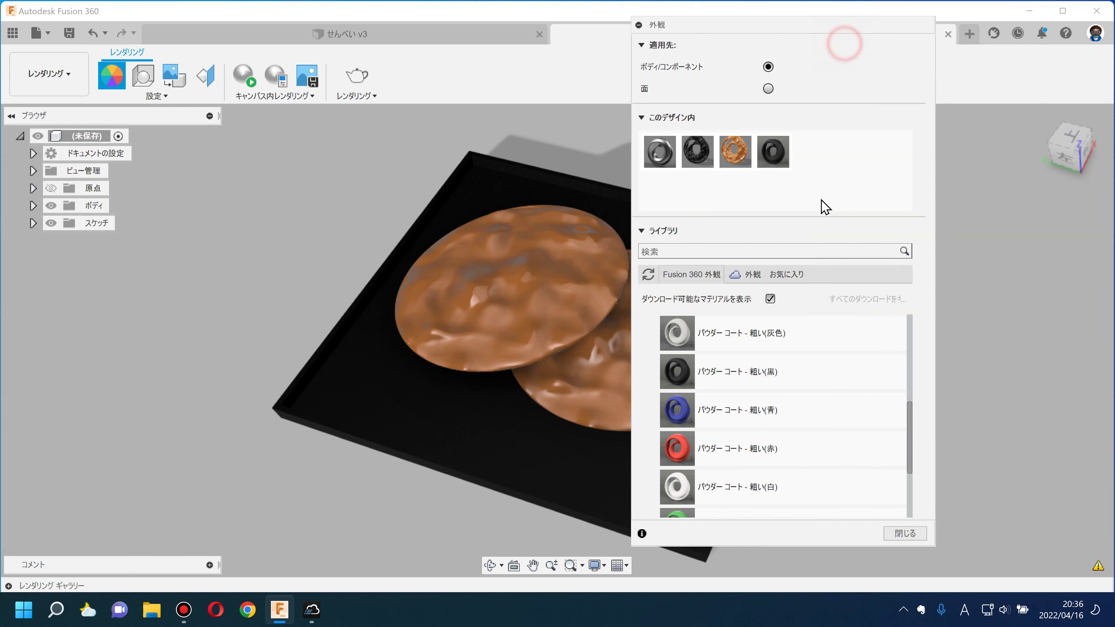
{"action": "left_click", "coordinate": [914, 531]}
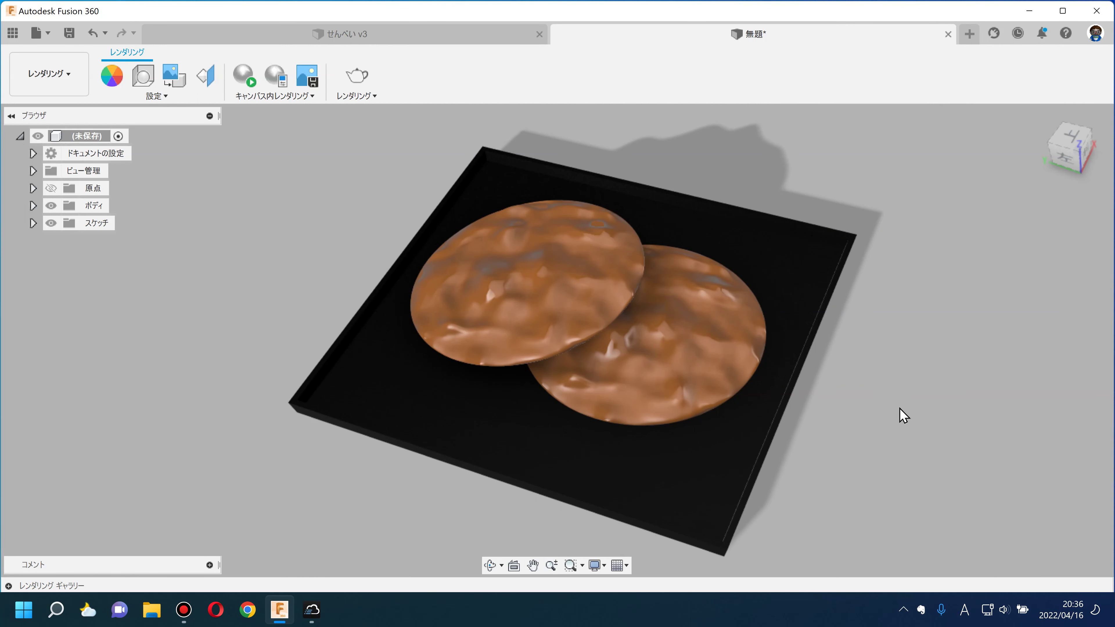